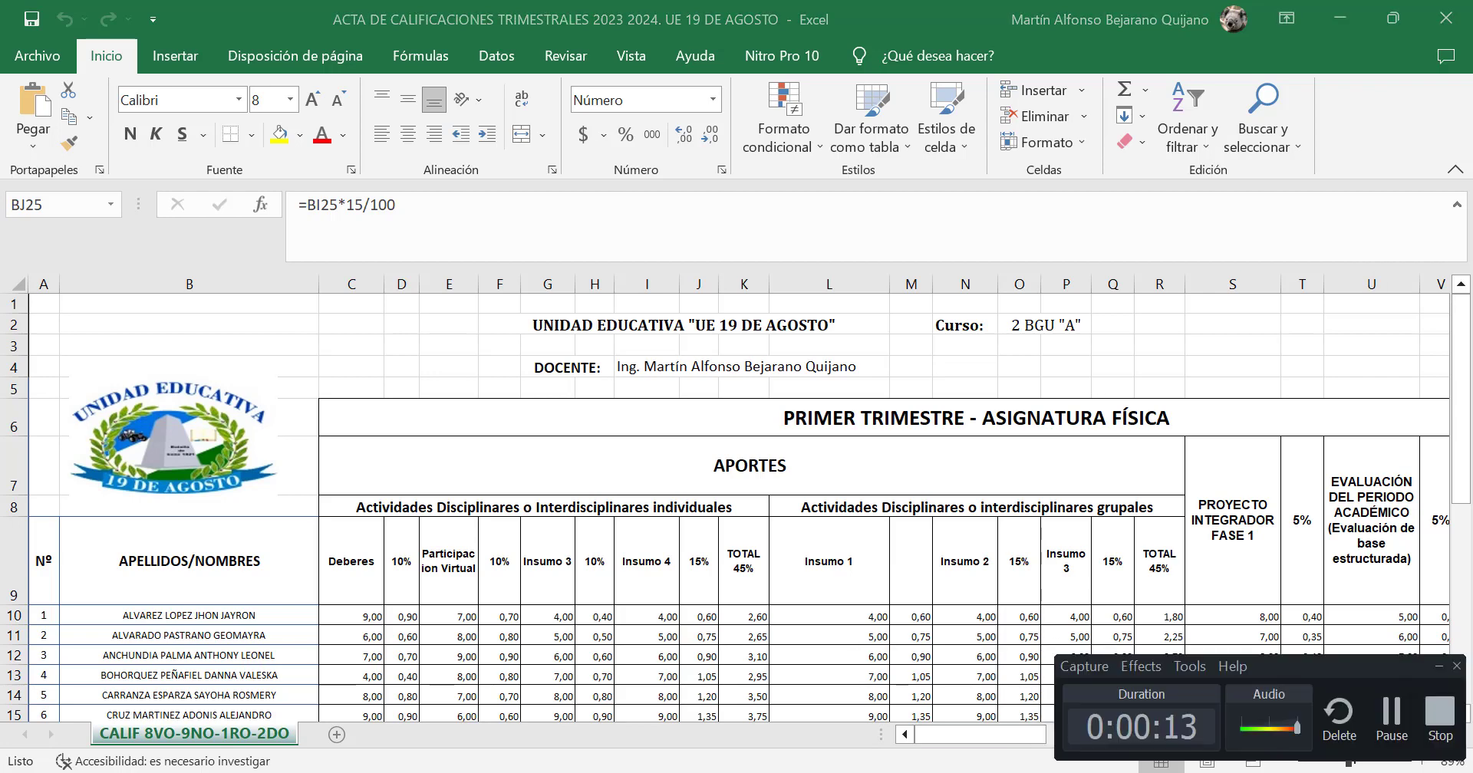
- Review the course and teacher cells in the sheet header, the term title in row 6, and the student list below
click(946, 327)
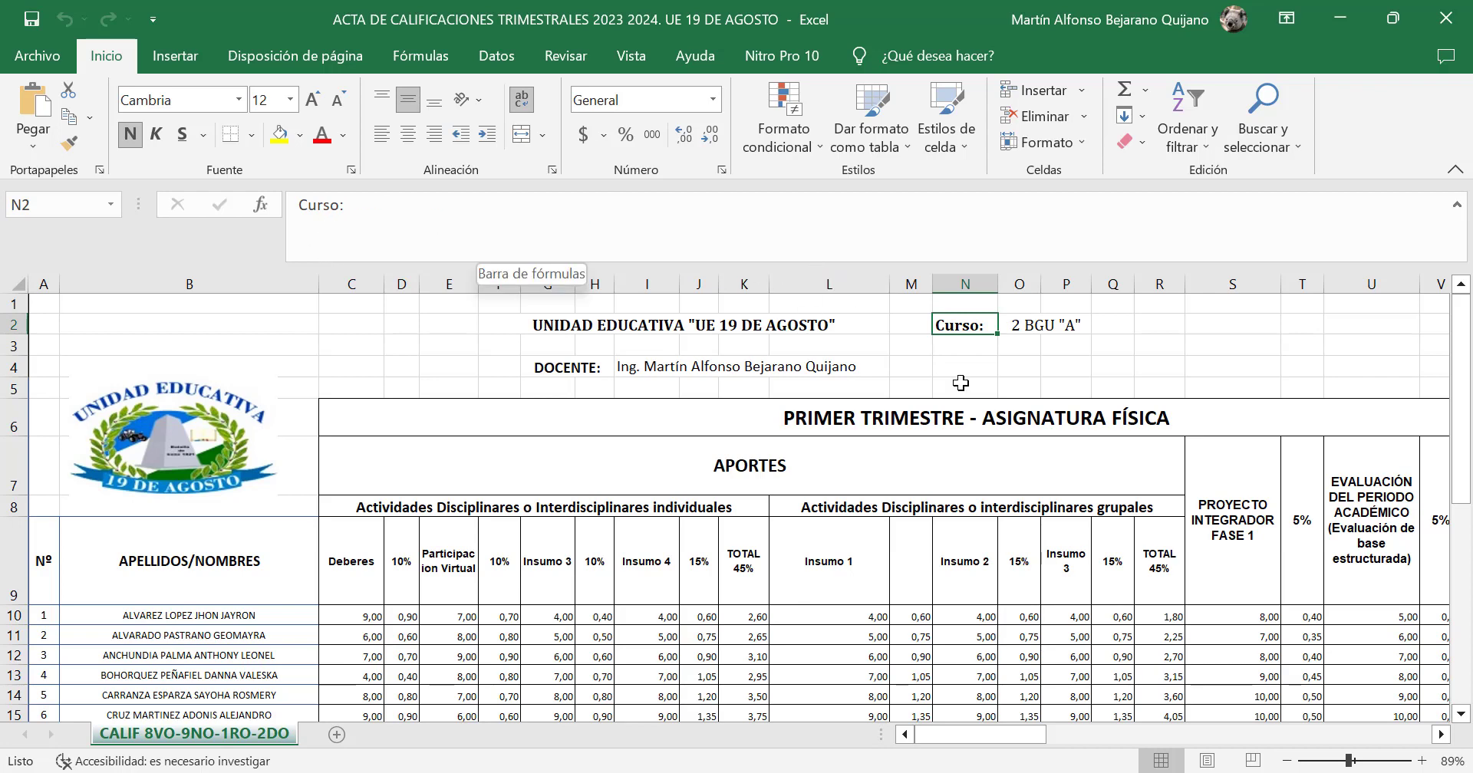
click(1026, 327)
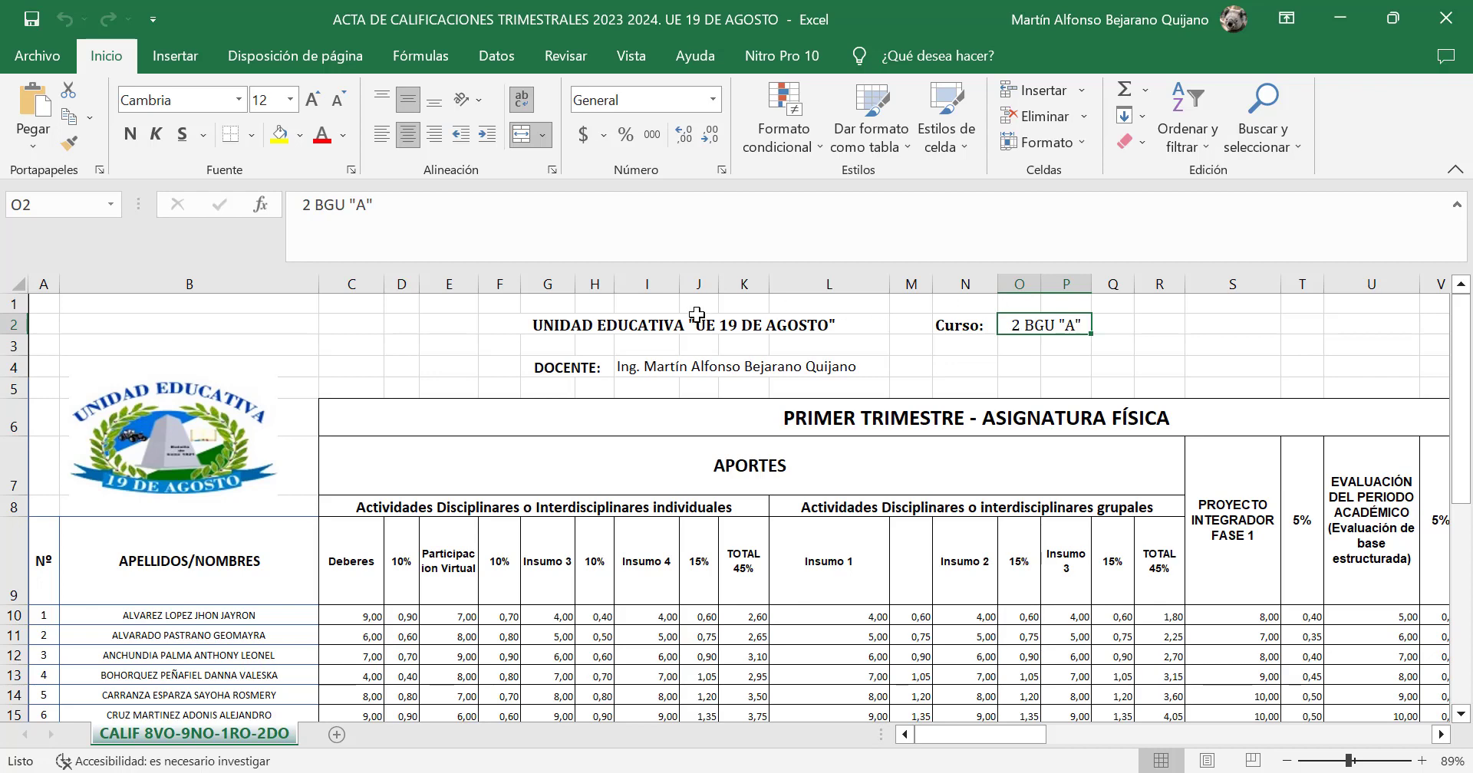
click(566, 364)
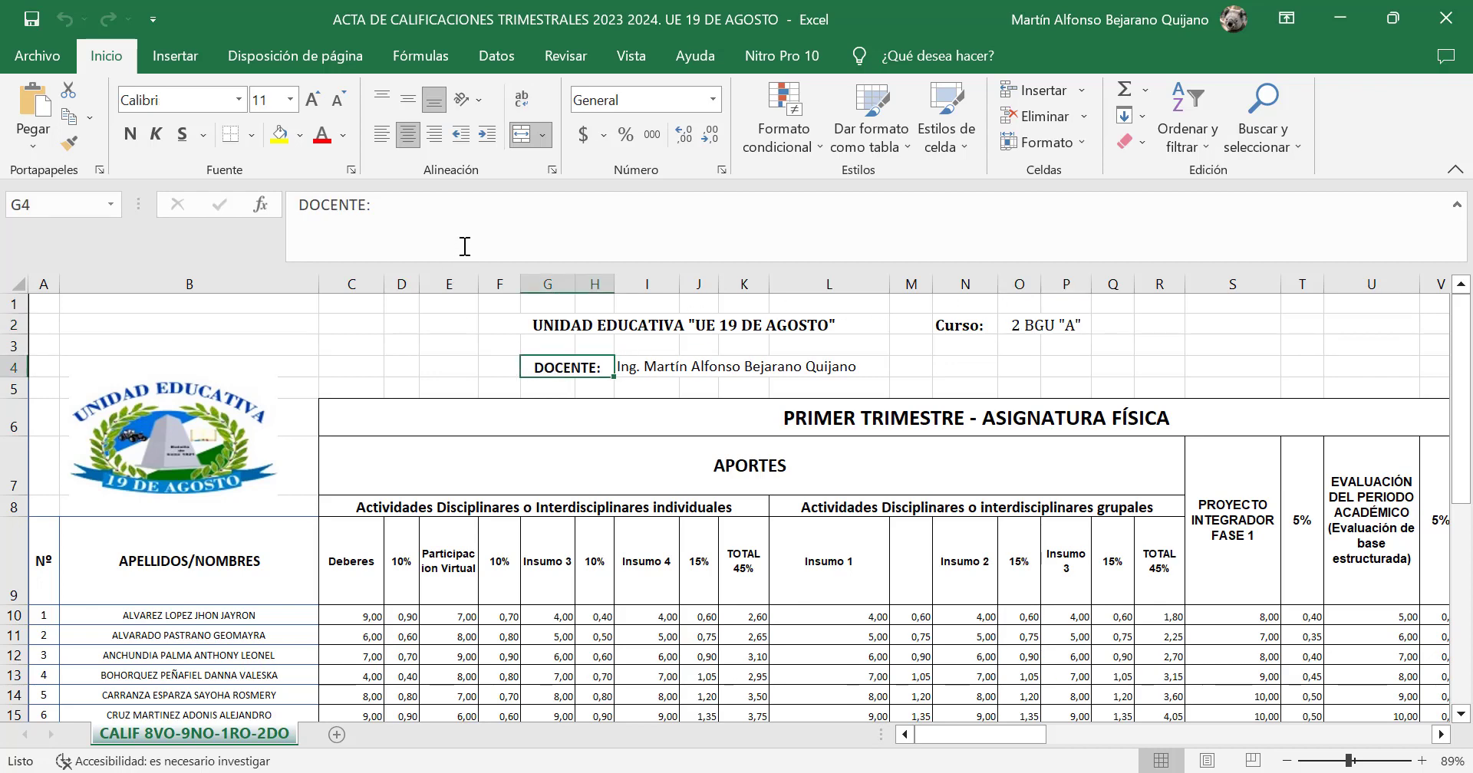
double_click(1187, 417)
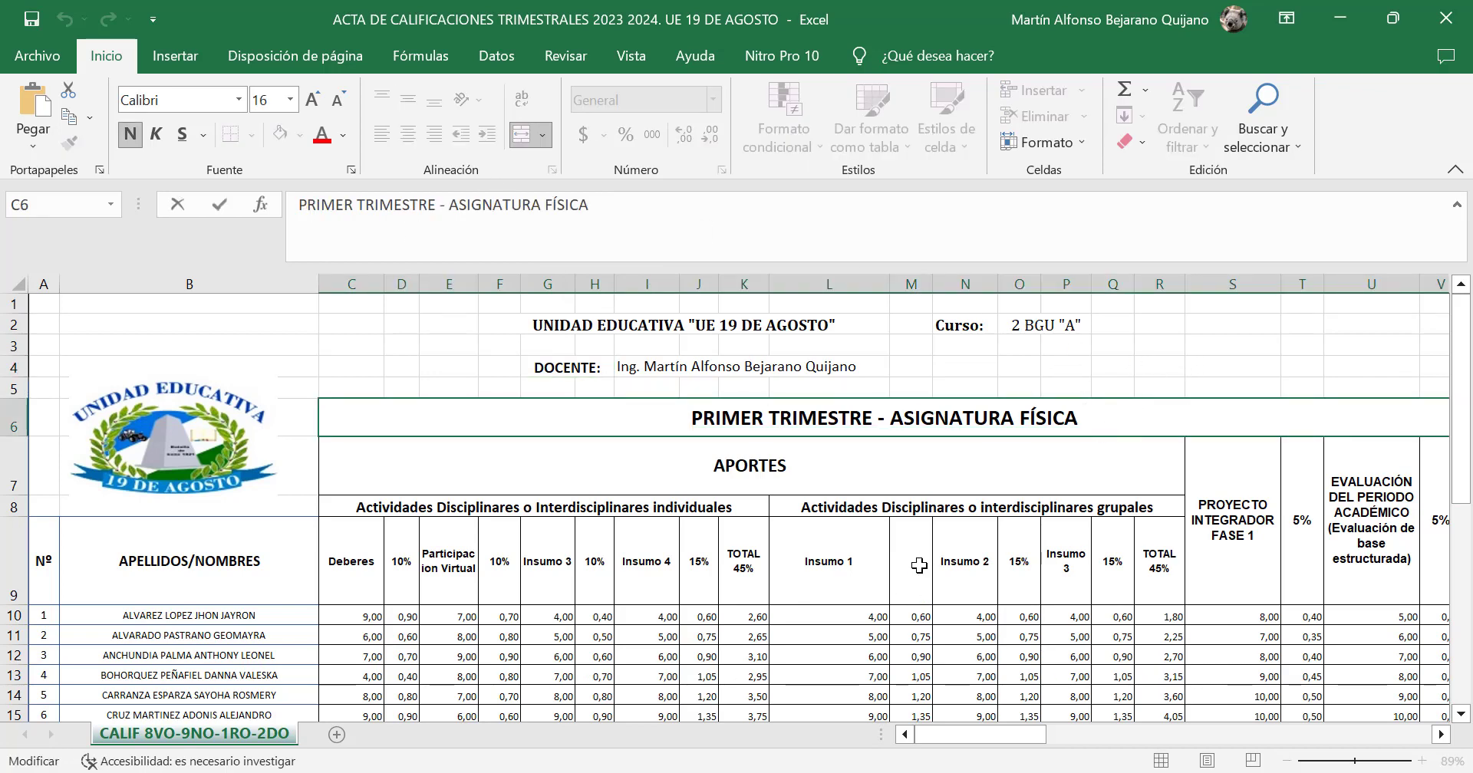
drag(1460, 380, 1382, 618)
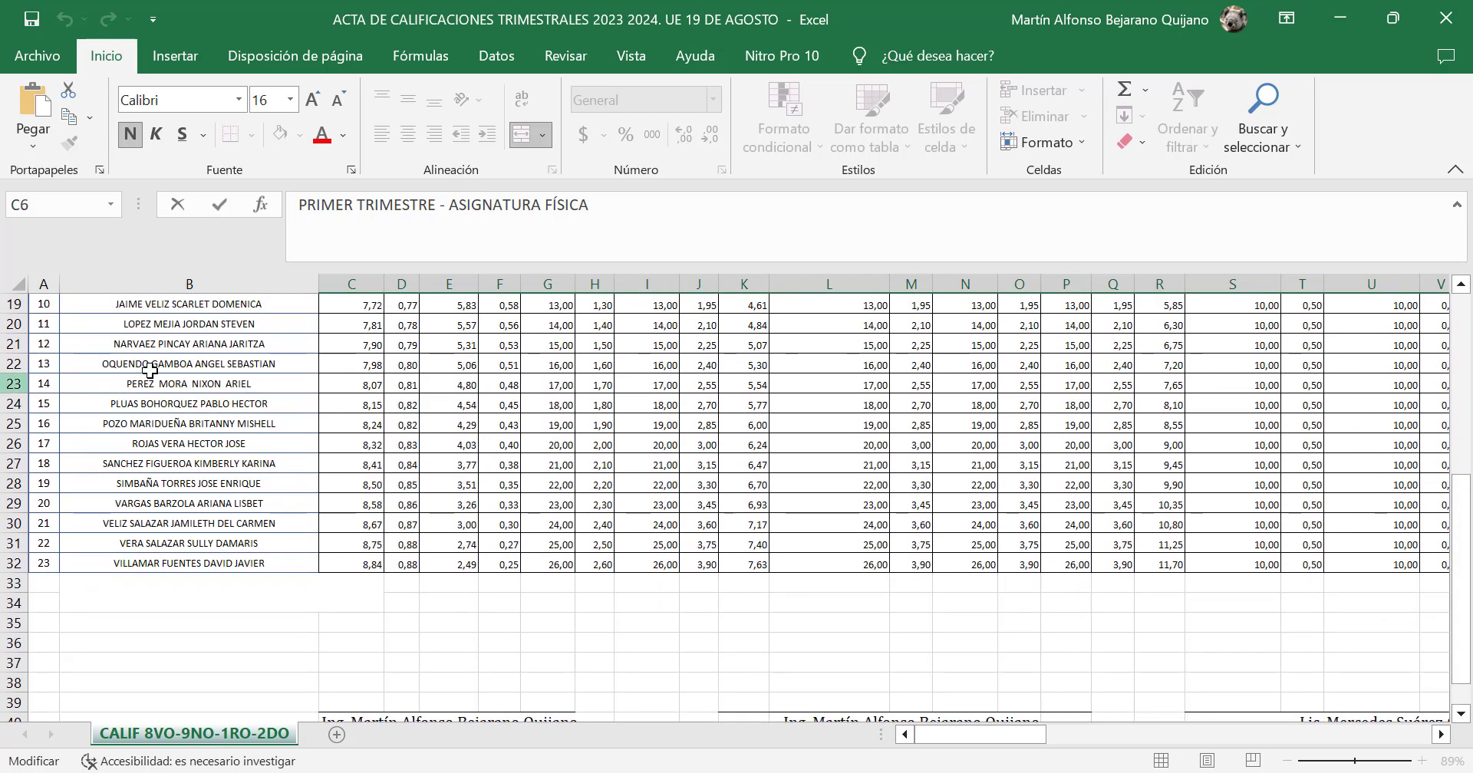
- Insert 14 blank rows above the sixth student in row 15
scroll(737, 499, up, 3)
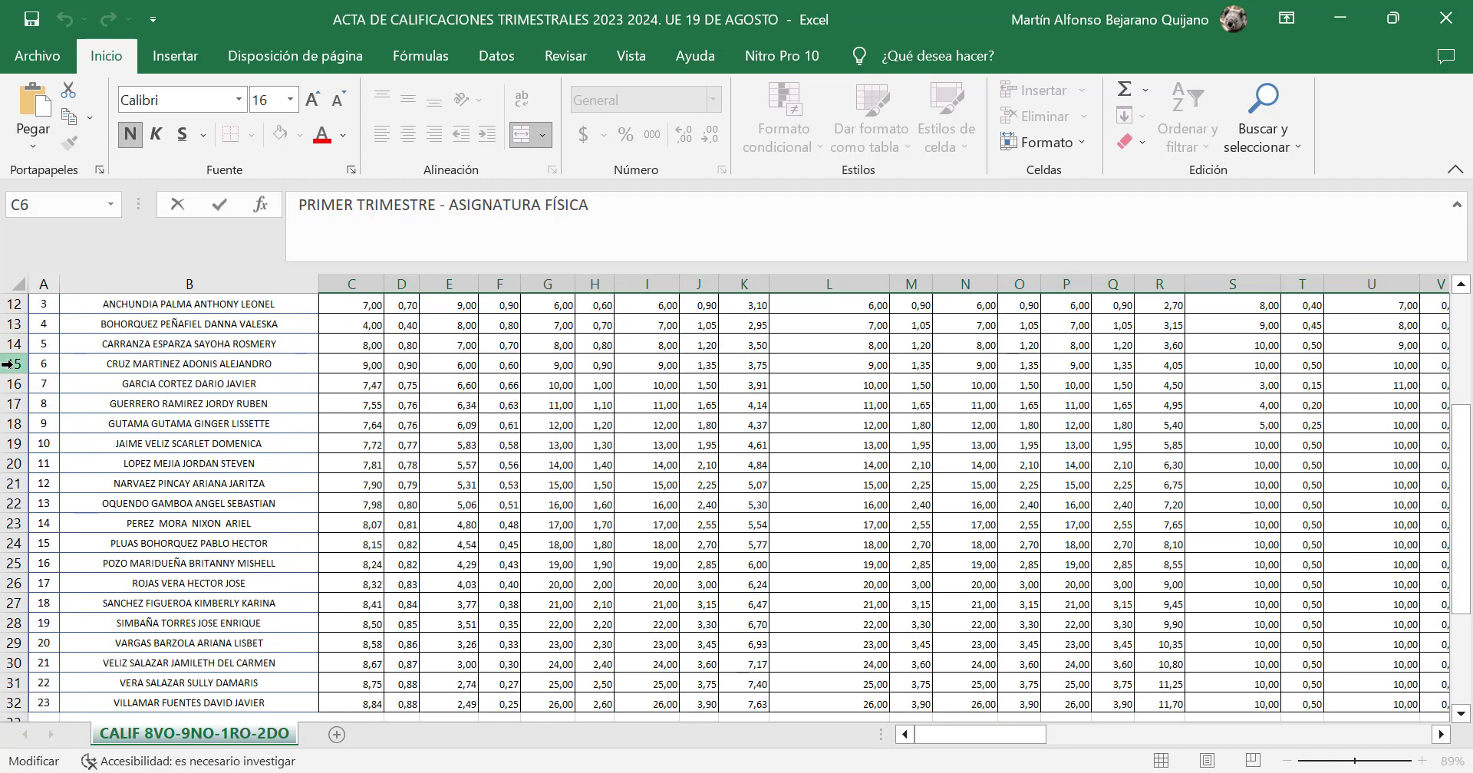
drag(8, 364, 16, 623)
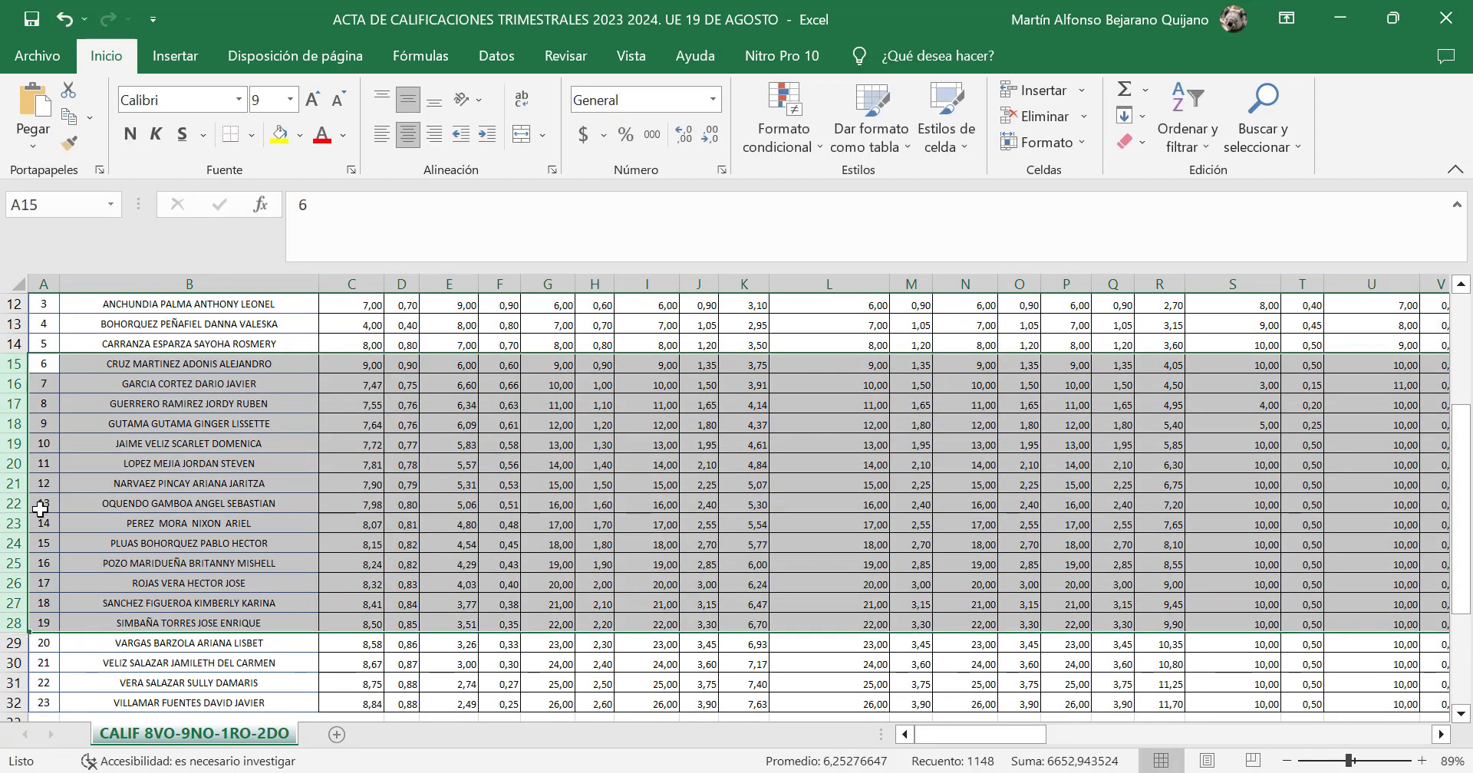
right_click(25, 455)
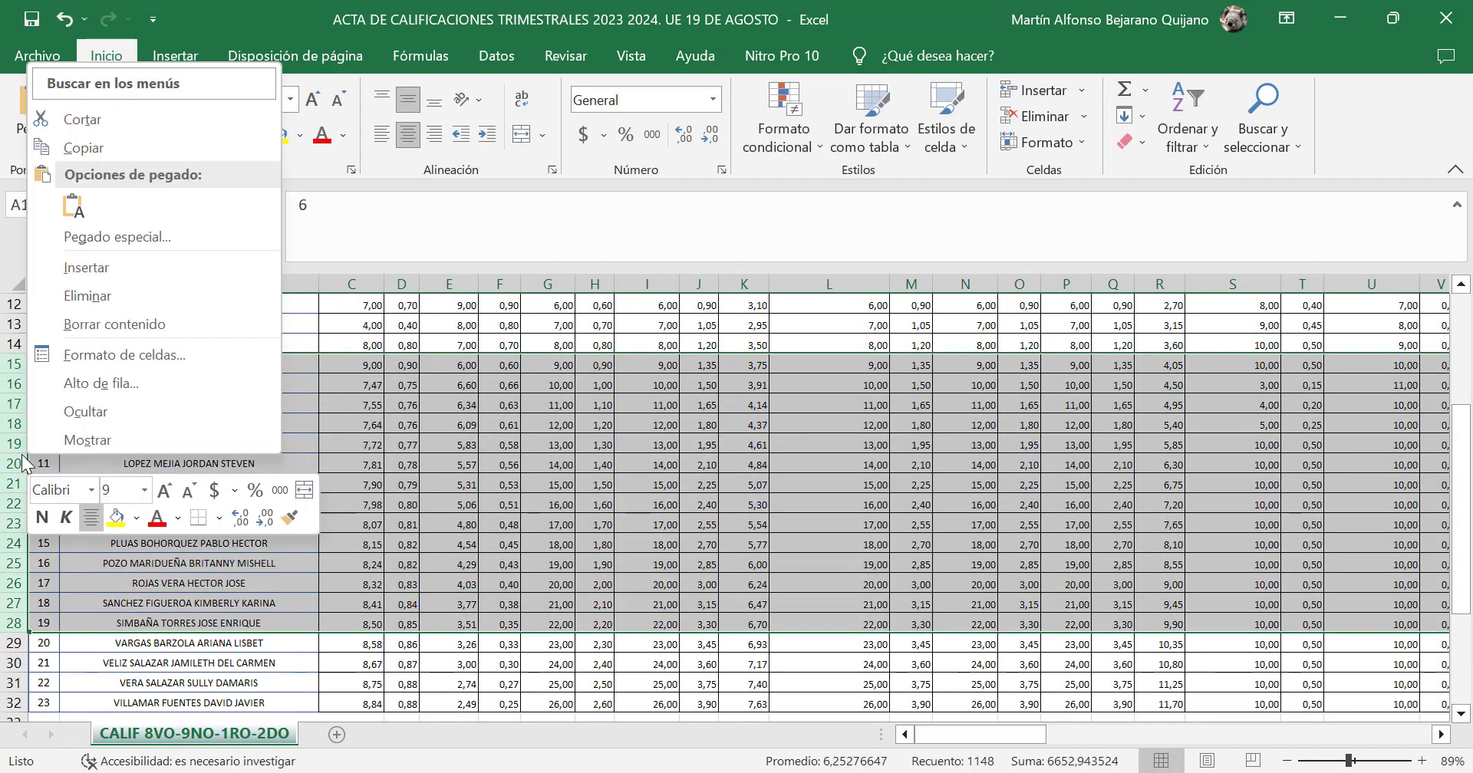
click(144, 270)
click(221, 484)
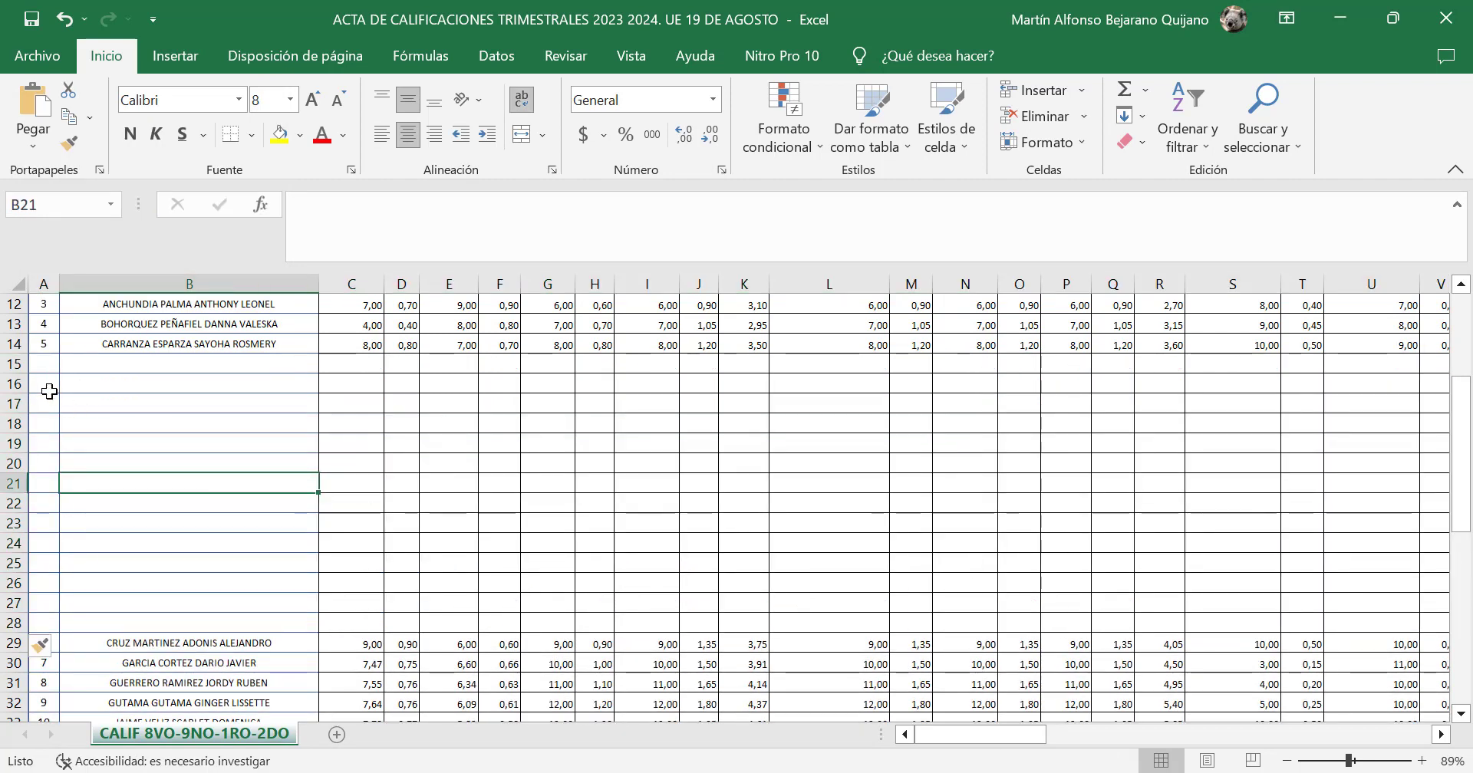
- Insert another 12 blank rows above row 16 within the blank block
drag(12, 379, 16, 606)
right_click(15, 434)
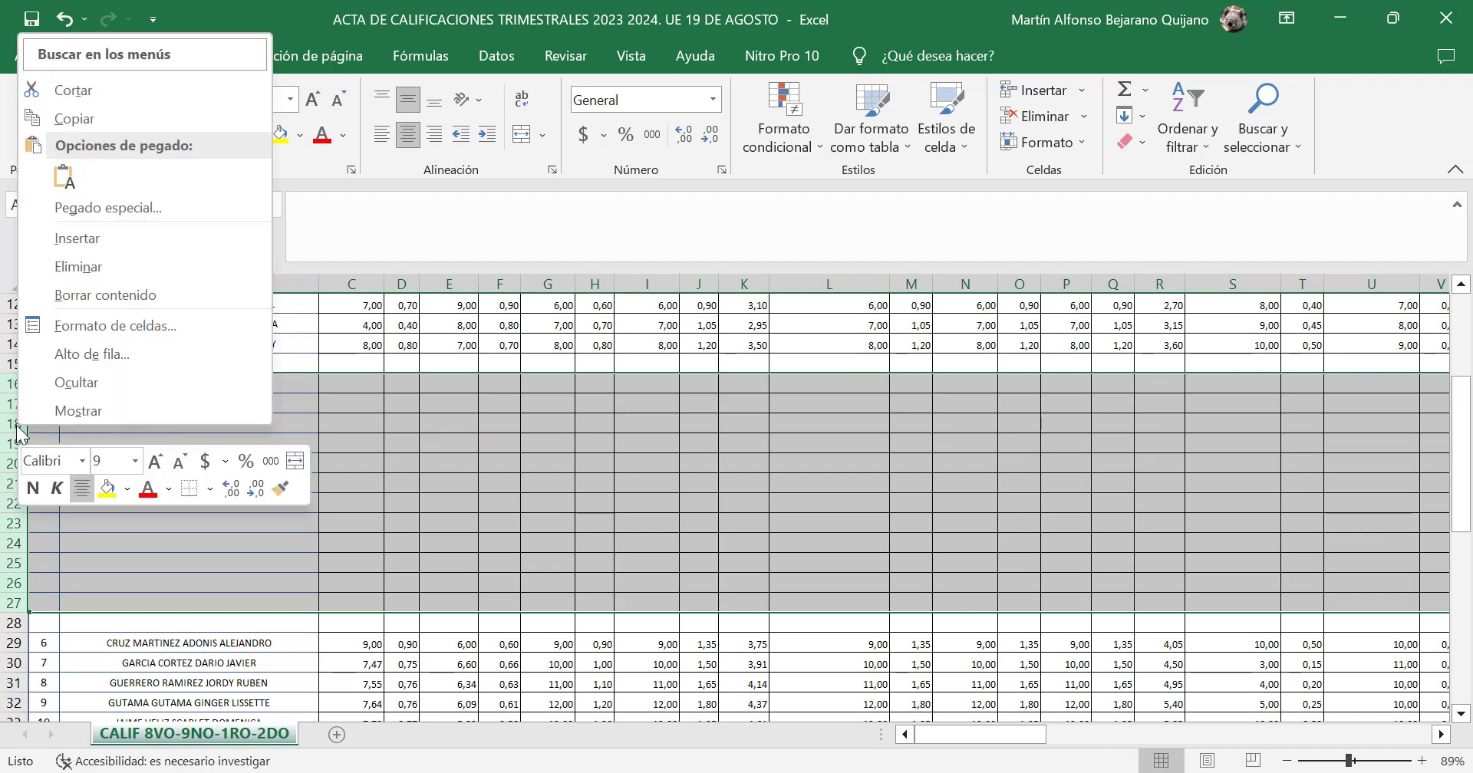
click(93, 239)
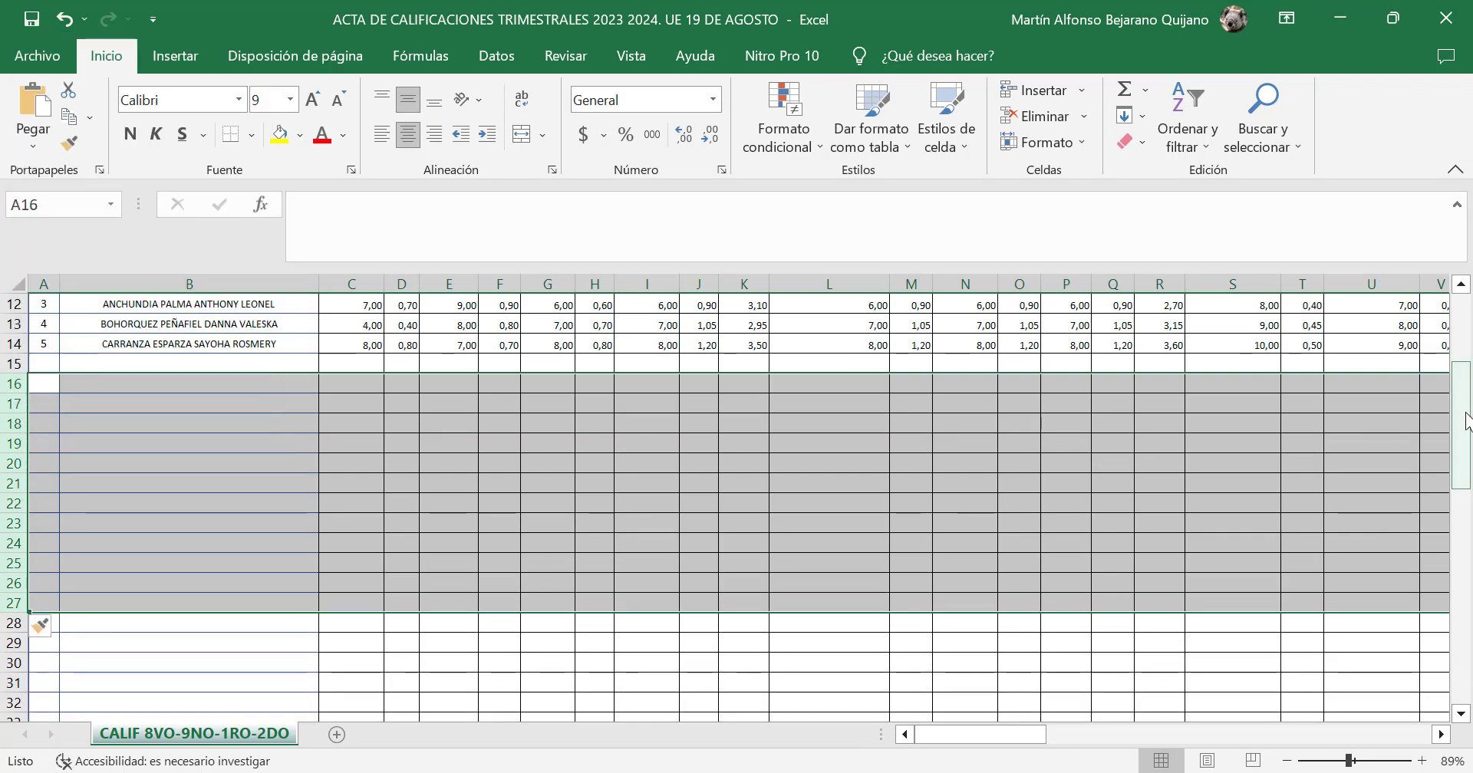
- Extend the numbering in the Nº column from students 1–5 down to 49 at row 58
scroll(1365, 418, up, 4)
scroll(1312, 448, down, 2)
scroll(424, 442, down, 1)
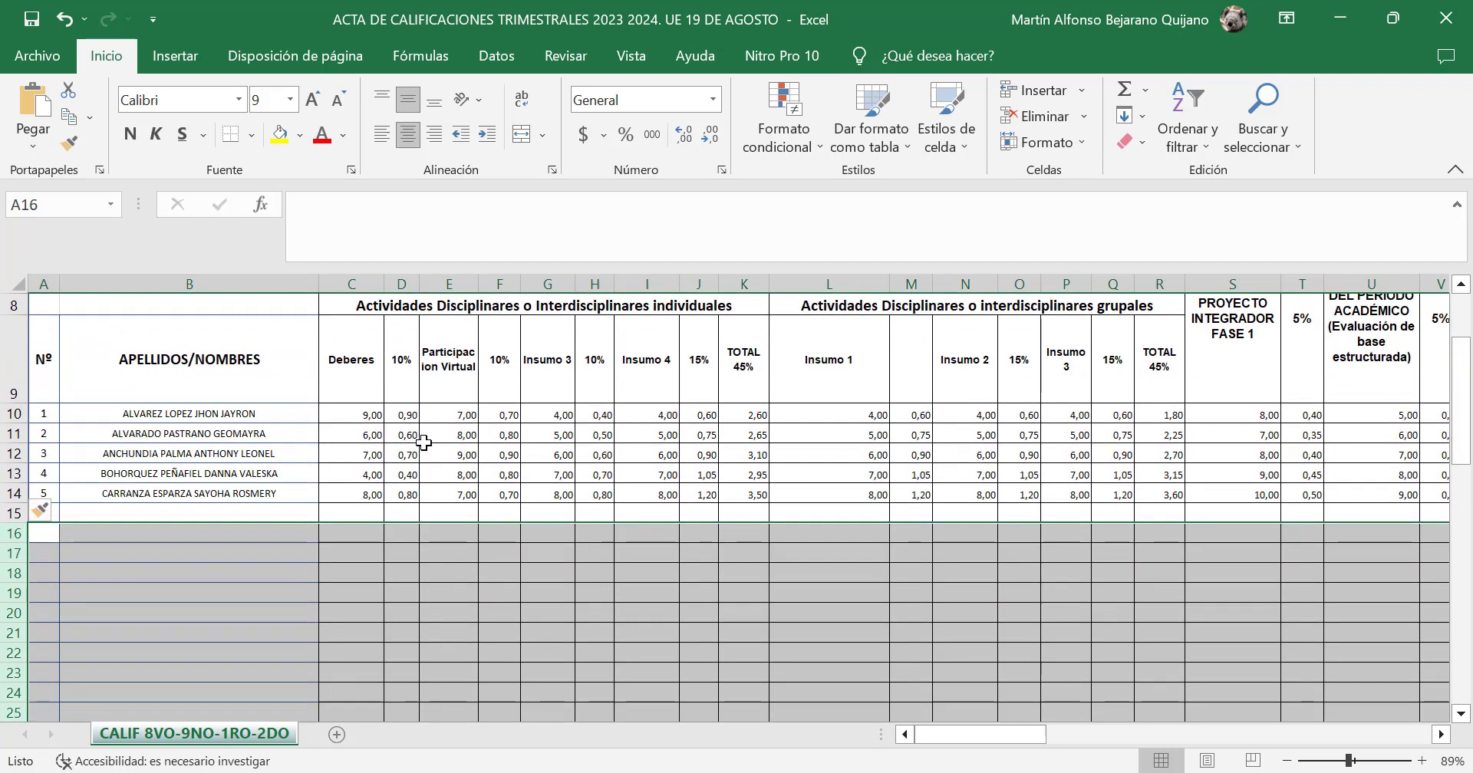
drag(39, 409, 42, 495)
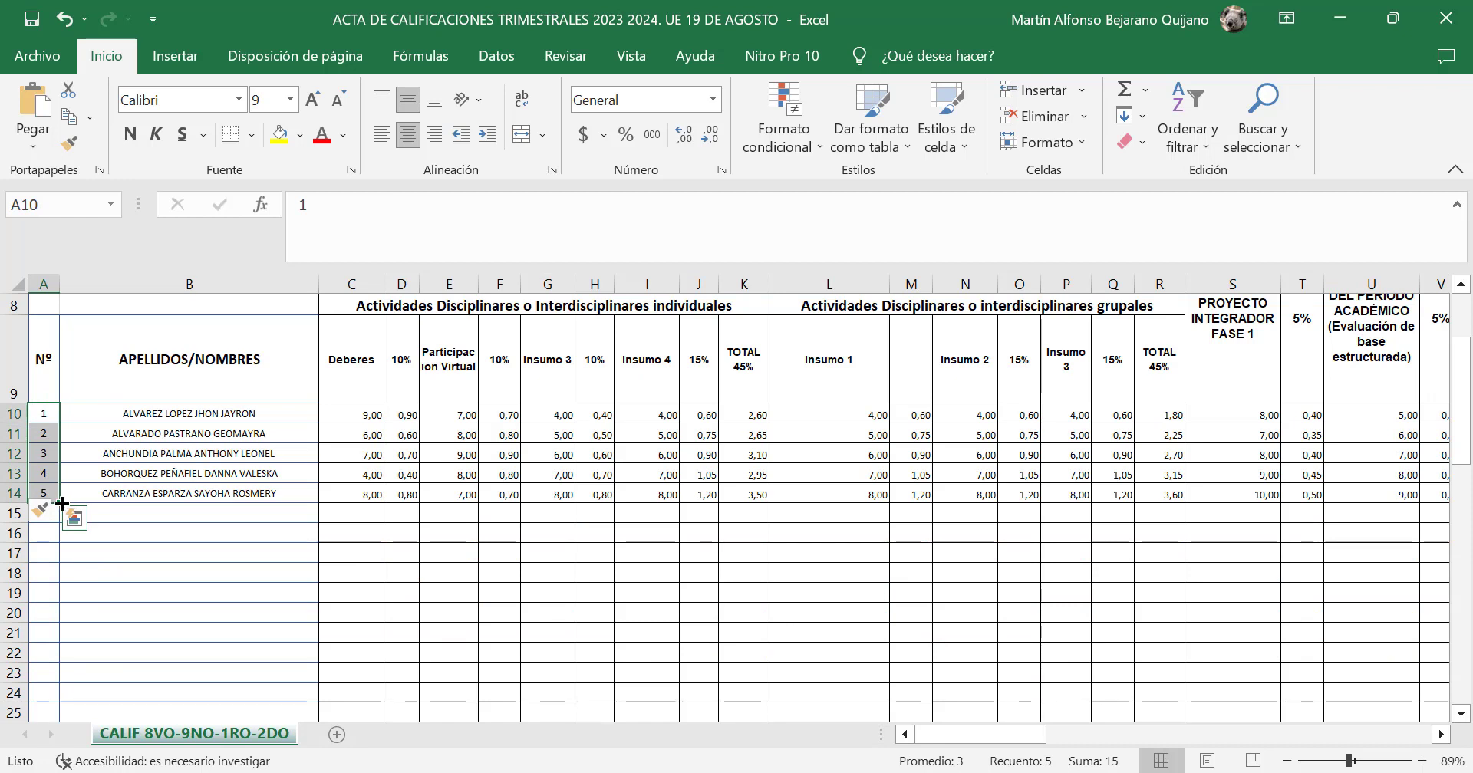
drag(61, 504, 62, 503)
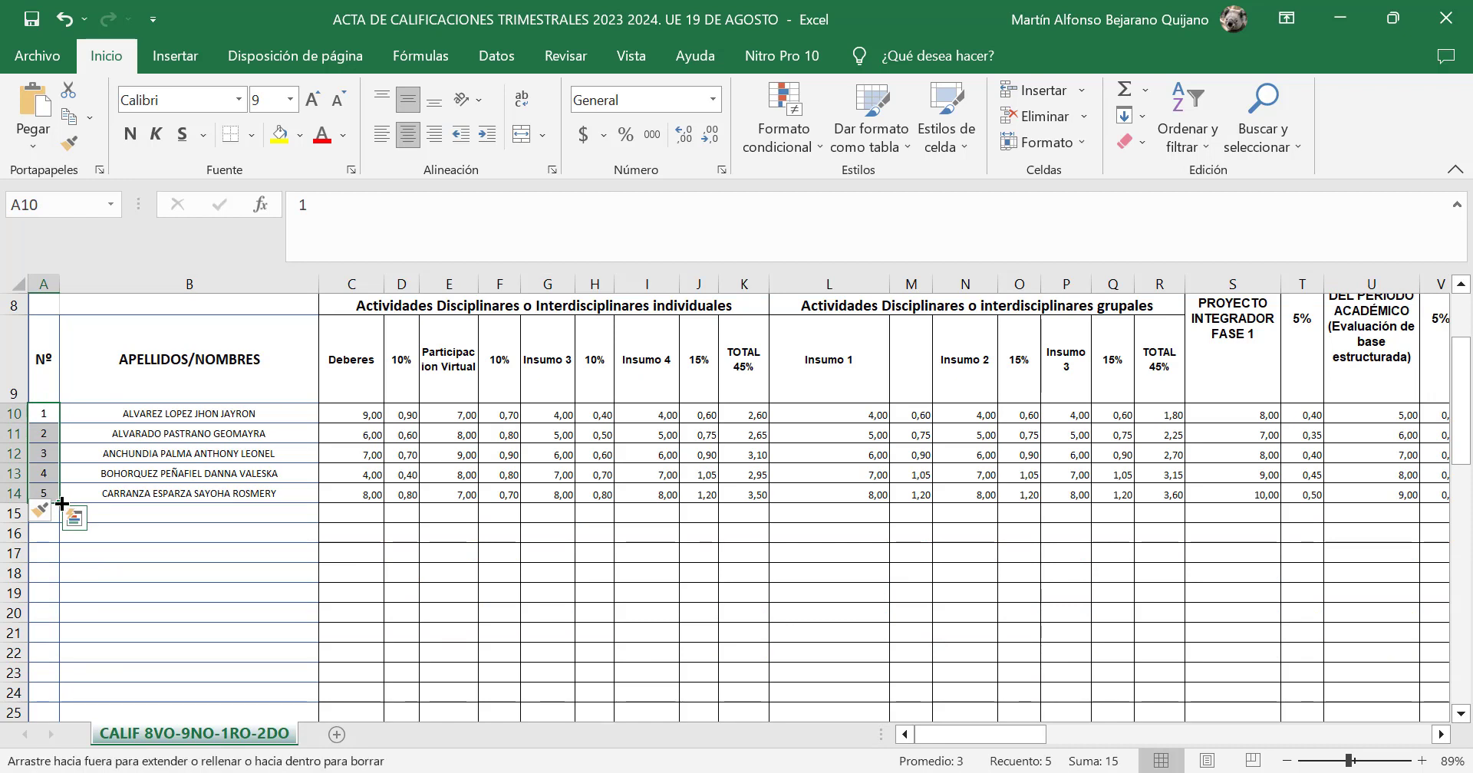
drag(62, 503, 61, 503)
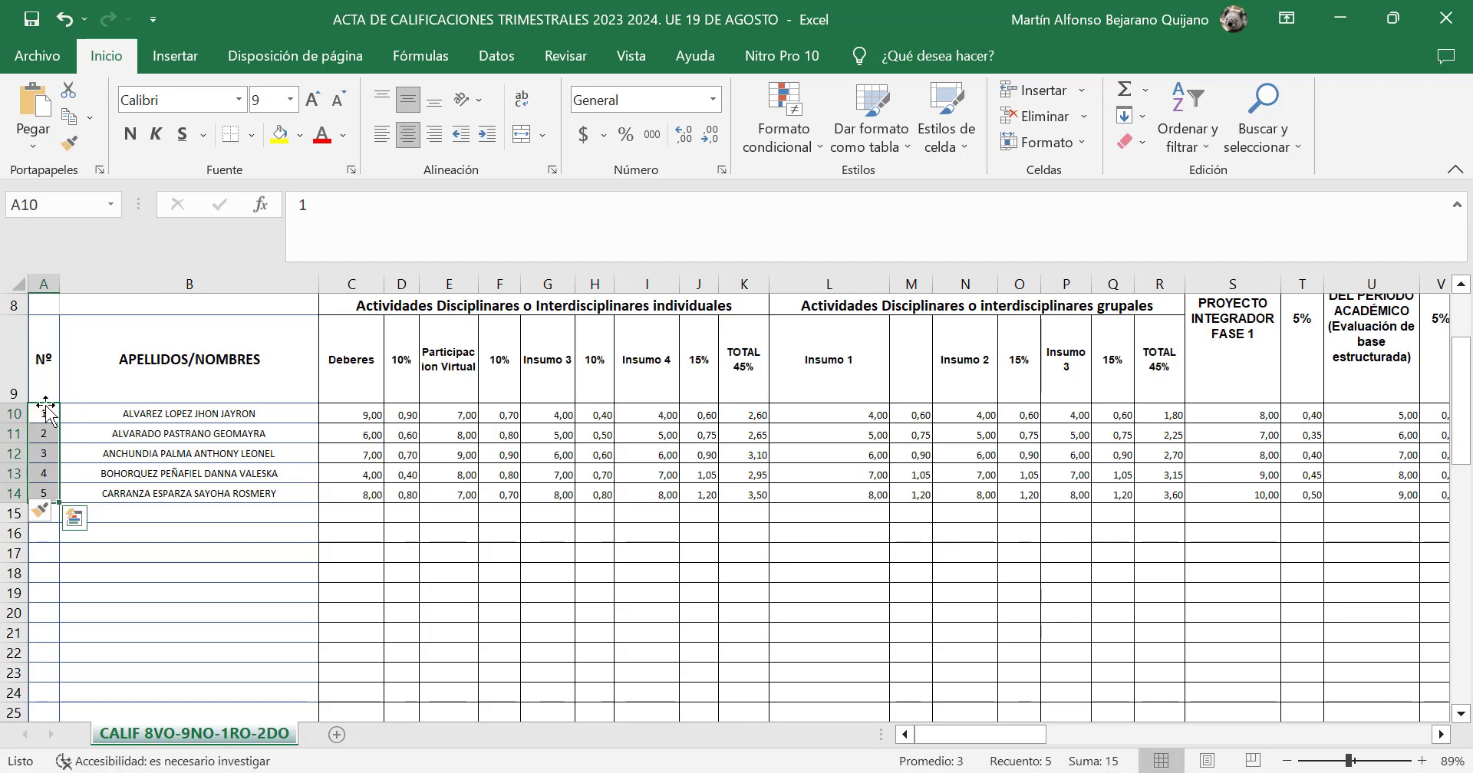
drag(46, 416, 101, 554)
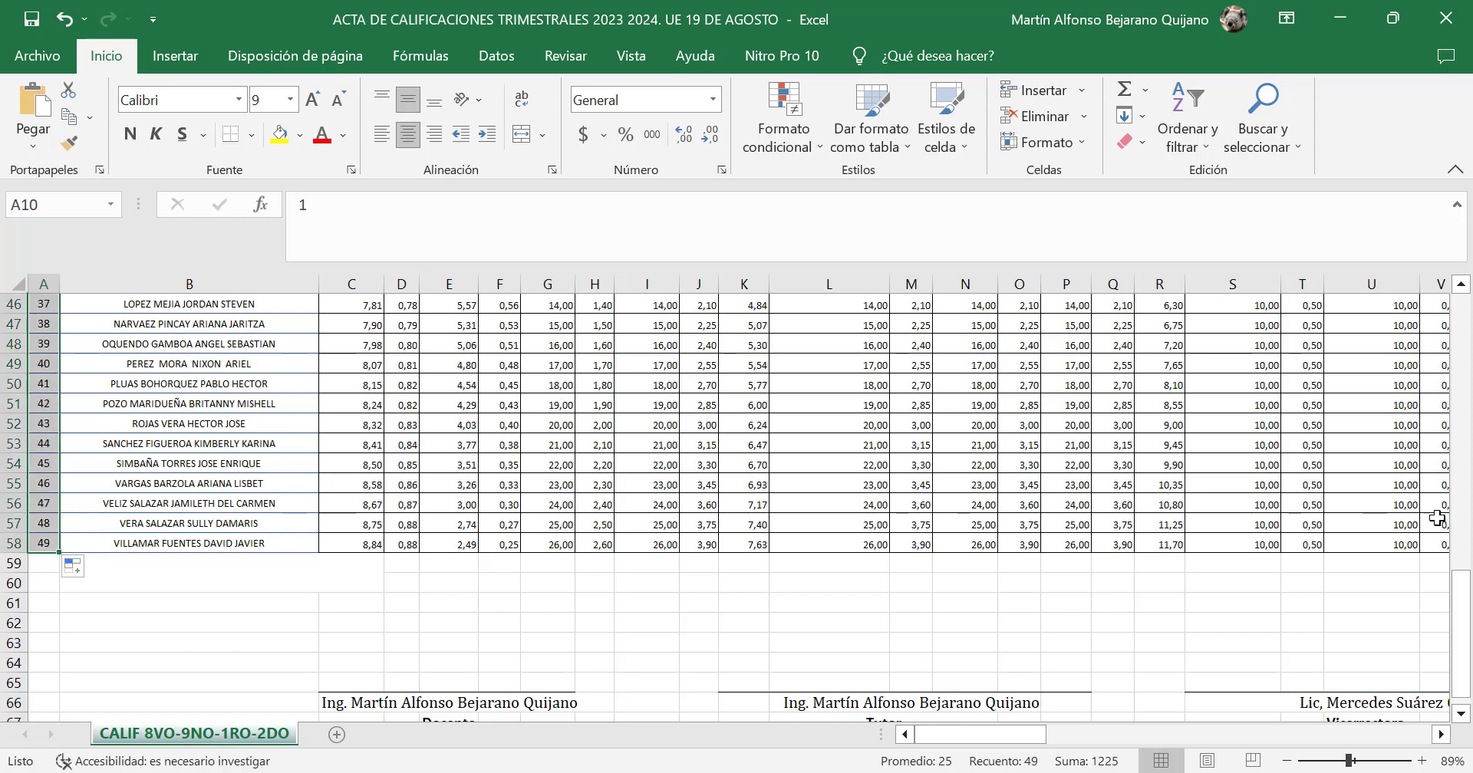
- Delete the blank numbered rows 15 to 40 between the fifth student and the rest of the list
drag(1465, 642, 1470, 418)
click(231, 535)
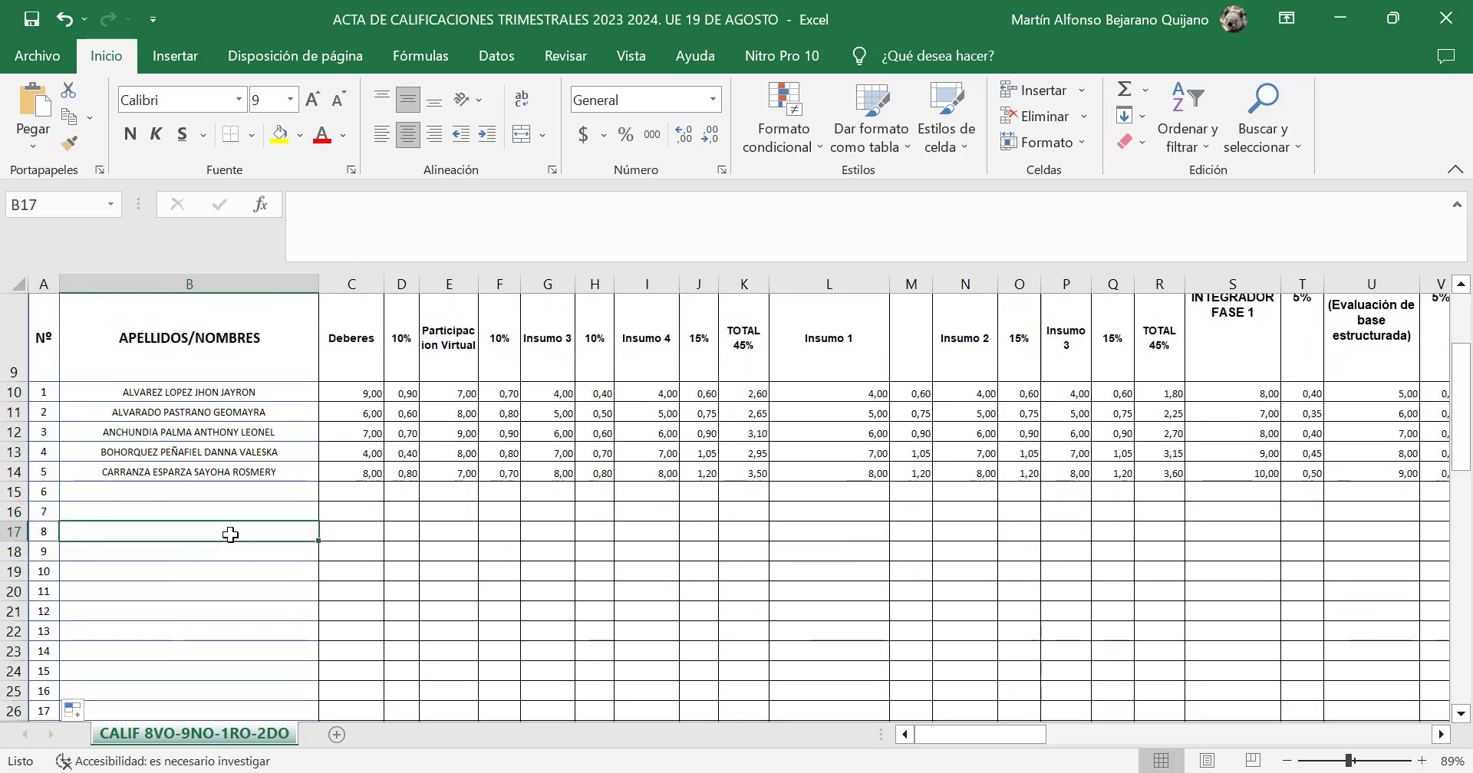
click(12, 493)
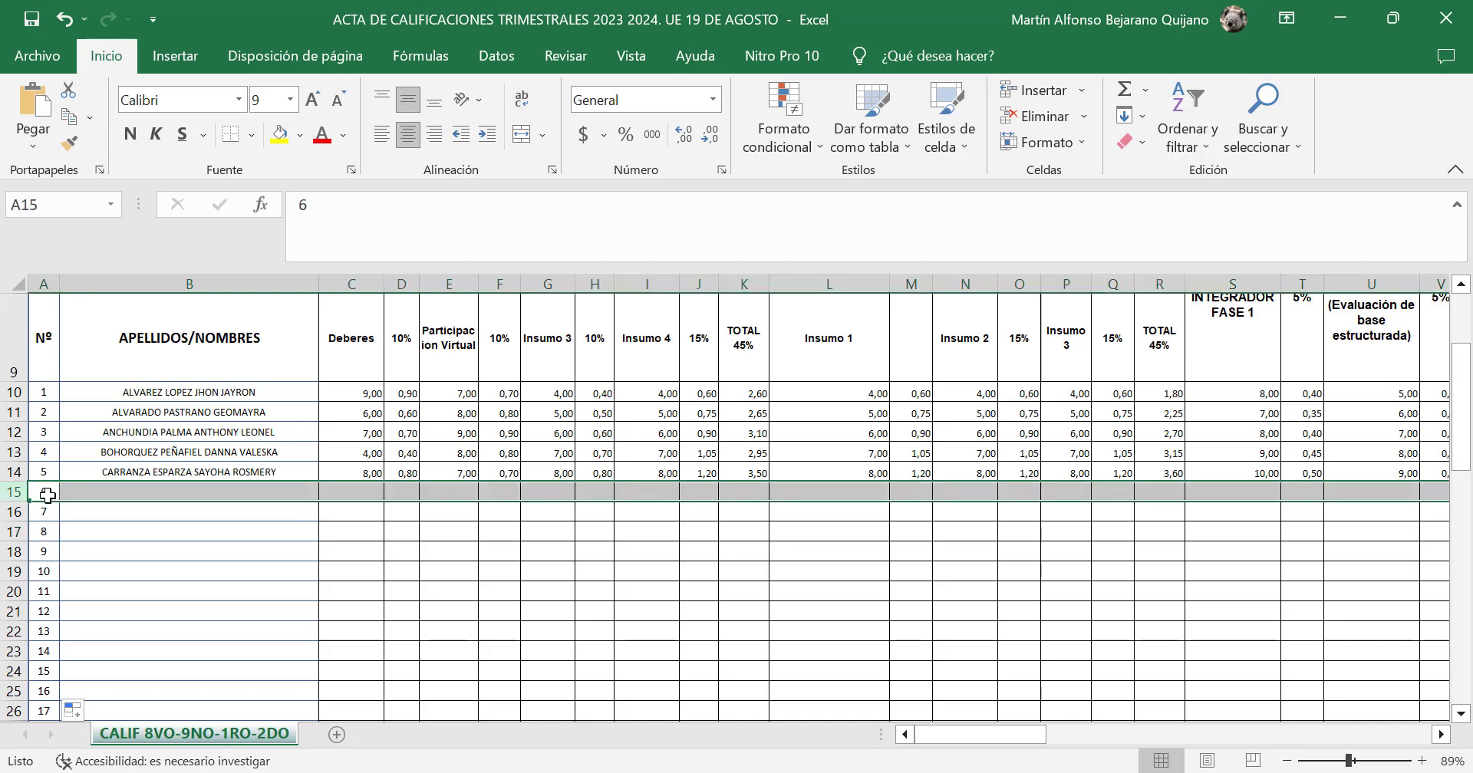
drag(6, 493, 6, 563)
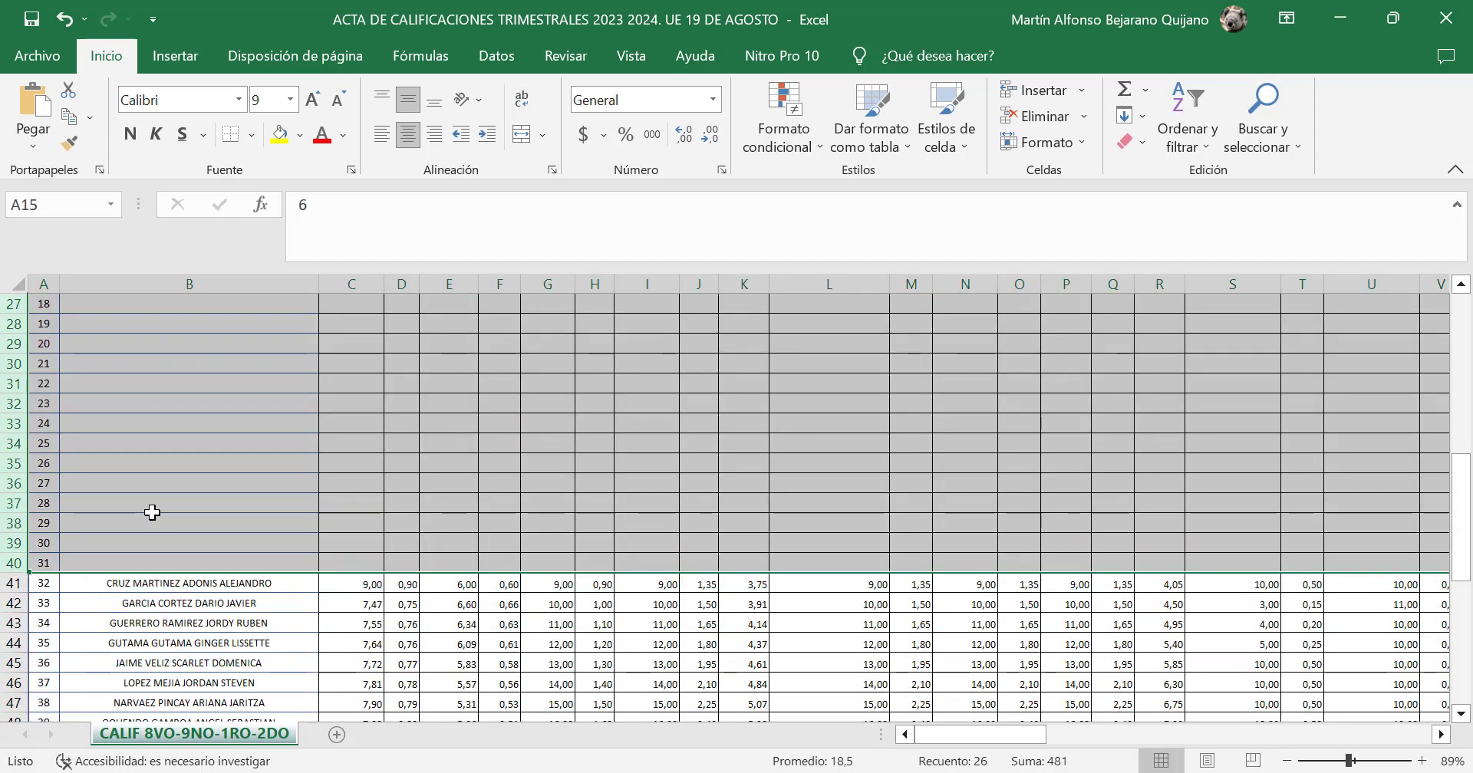
right_click(148, 510)
click(245, 354)
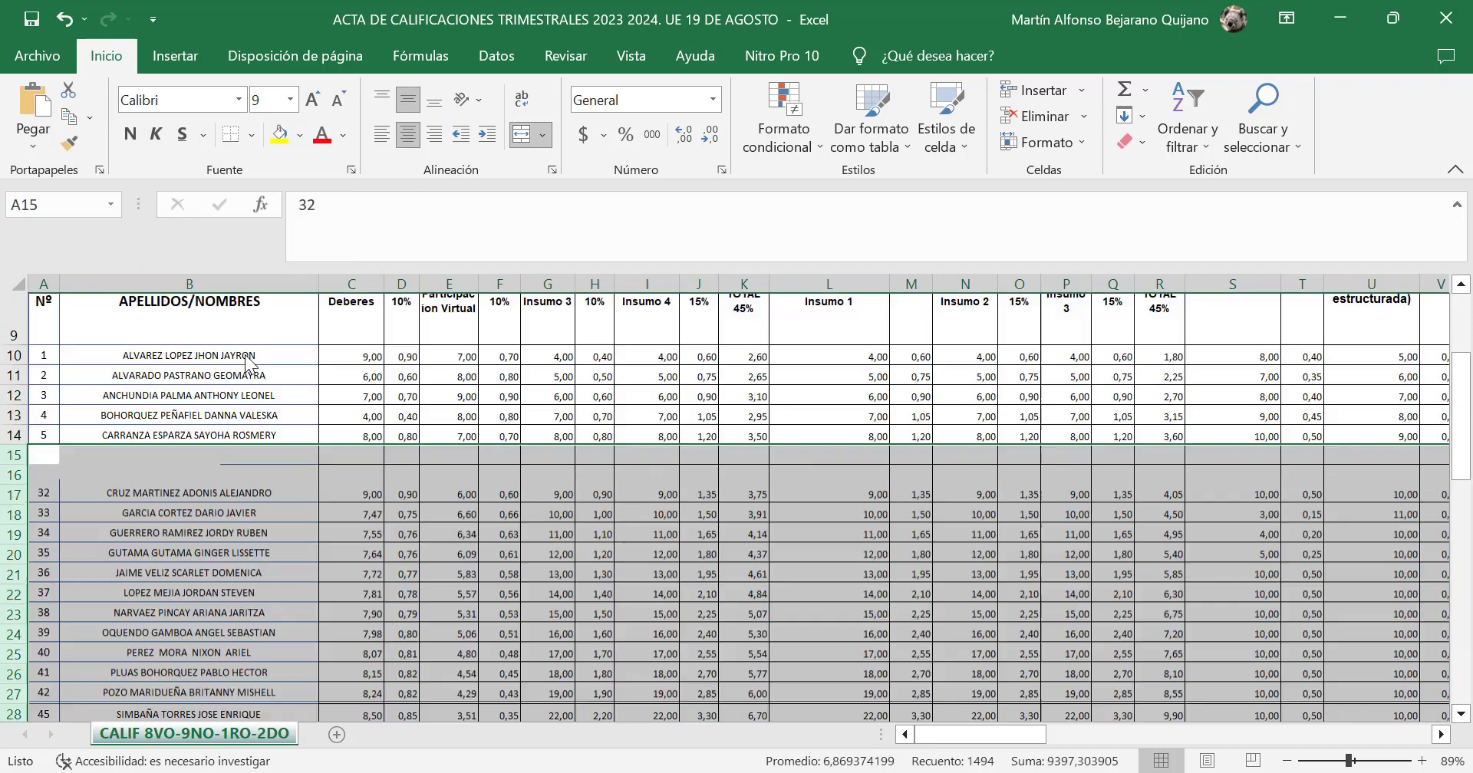
- Renumber the student list in the Nº column consecutively from 1 to 23
click(184, 472)
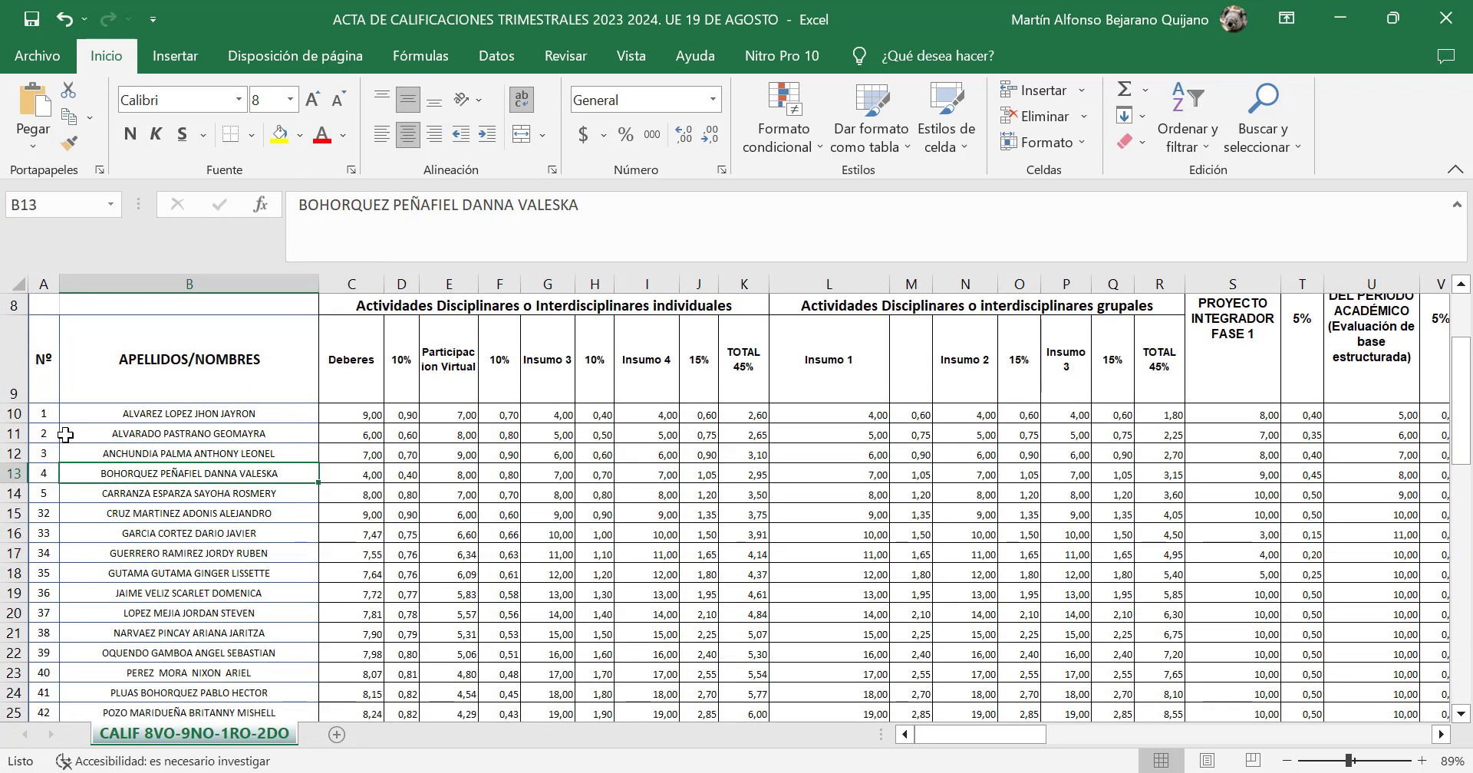
drag(42, 418, 58, 655)
click(228, 424)
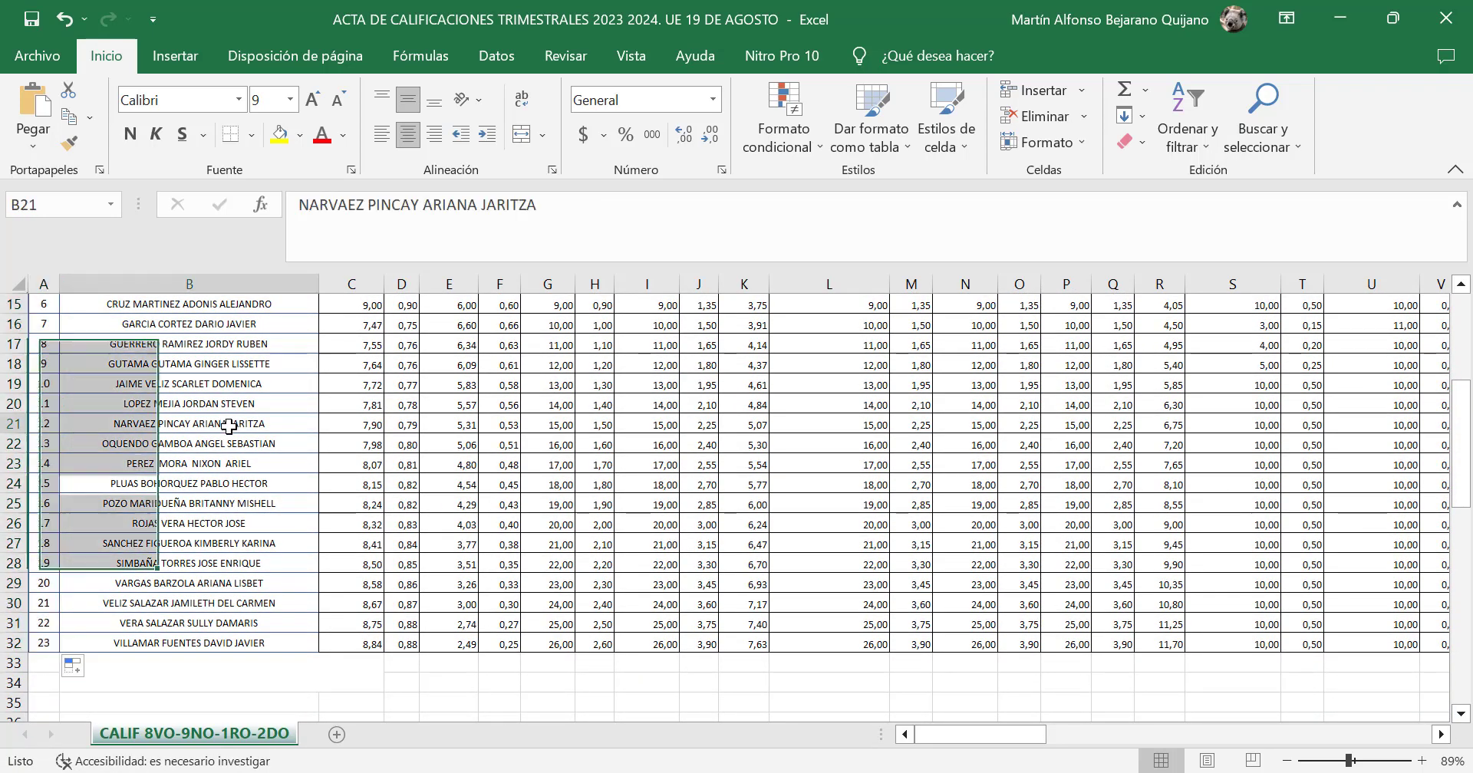
- Examine the Deberes and Participacion Virtual headings, their 10% columns, and the weighted values under the first 10% heading
mouse_move(1461, 403)
mouse_down()
mouse_move(1468, 374)
mouse_move(1468, 400)
mouse_up()
click(347, 436)
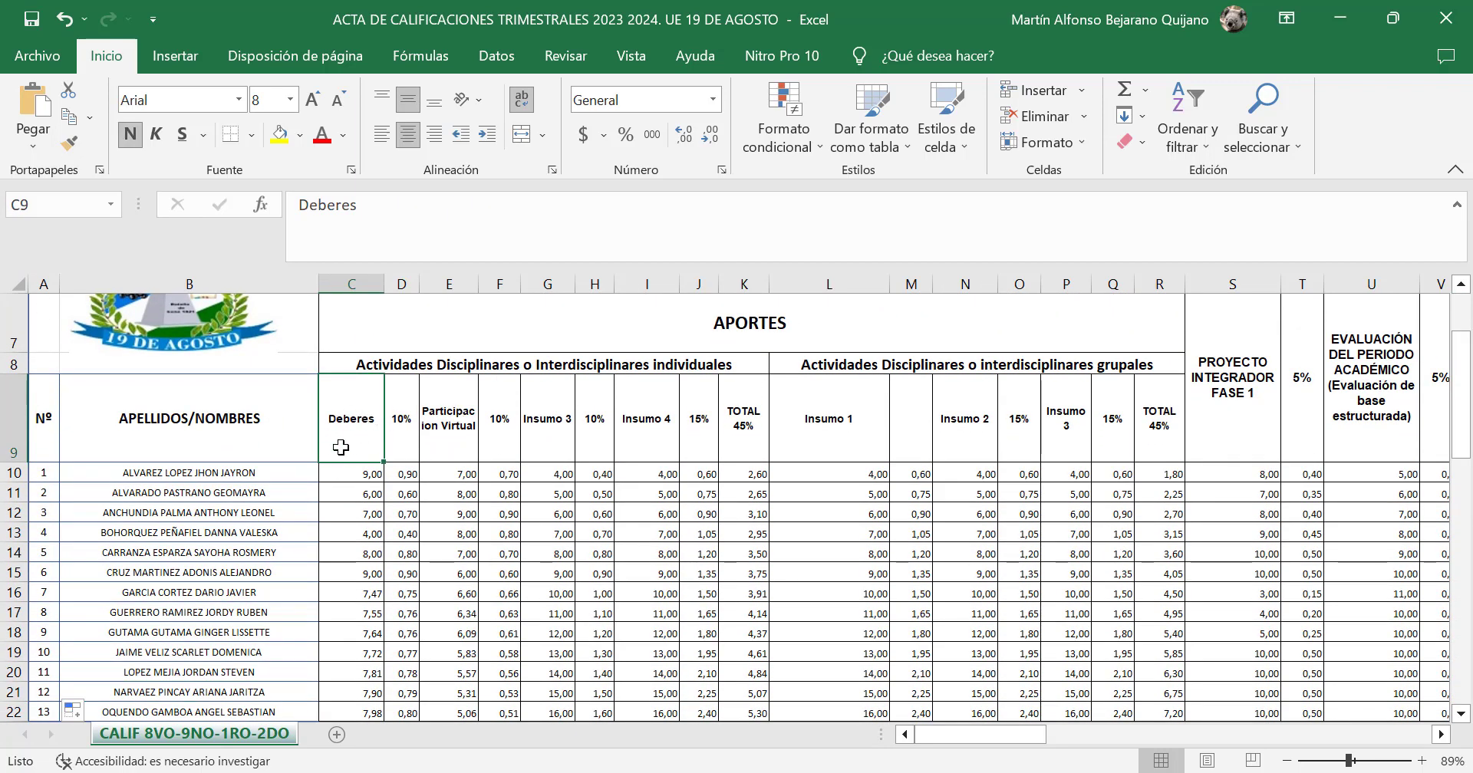
click(416, 415)
click(443, 416)
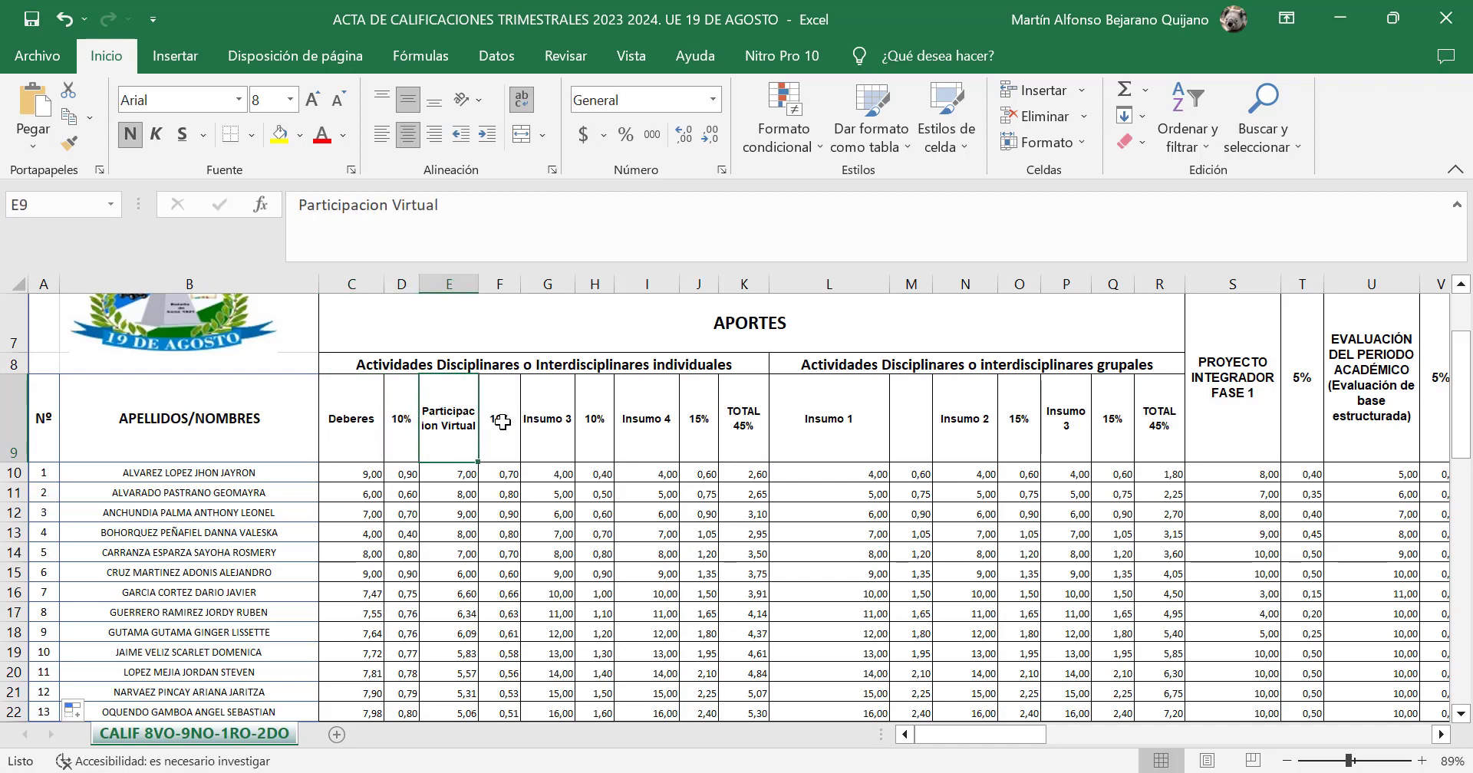
click(502, 422)
drag(412, 420, 403, 666)
drag(1460, 437, 1460, 353)
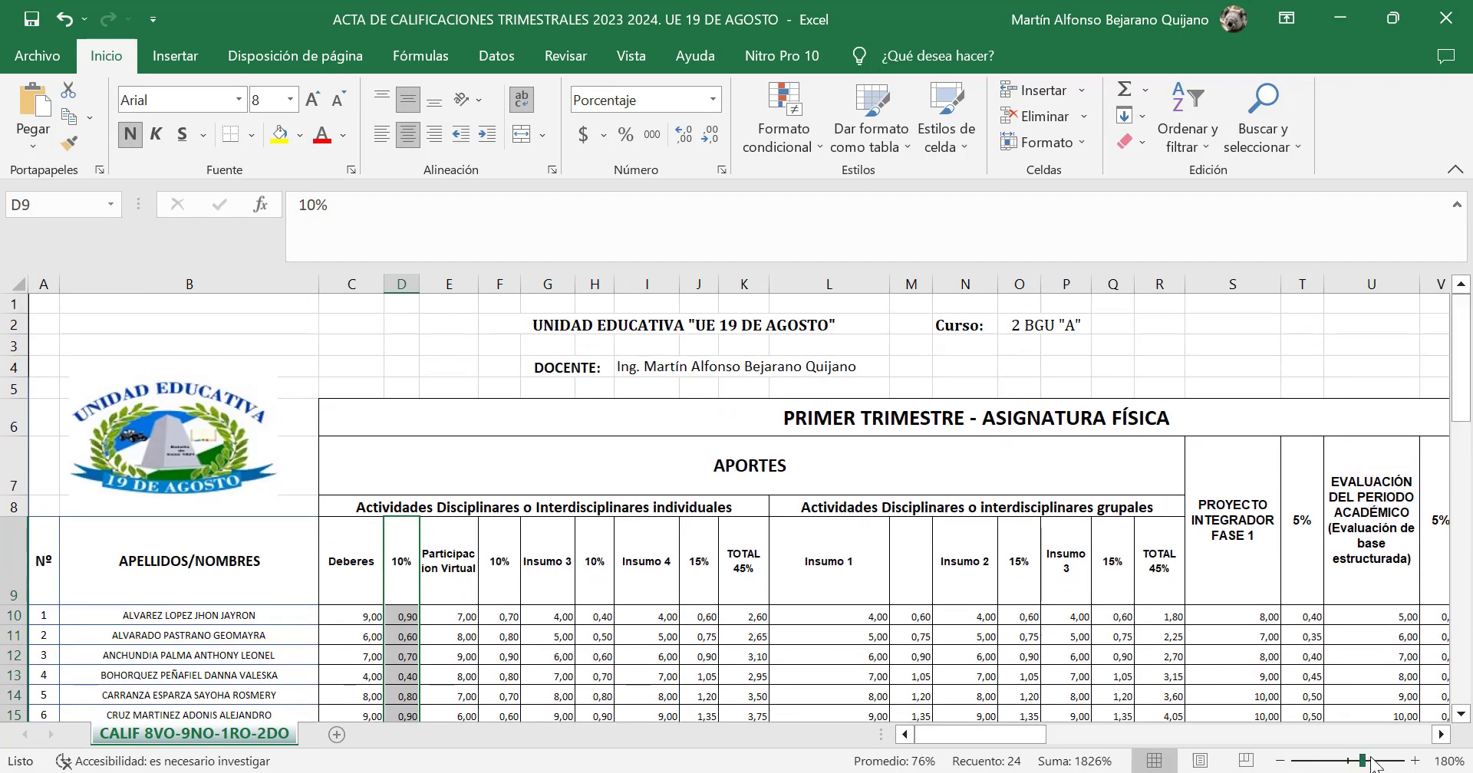
- Inspect the grades entered under Deberes and Participacion Virtual for the first students at 180% zoom
ctrl+scroll(545, 560, up, 6)
drag(315, 426, 311, 583)
click(481, 536)
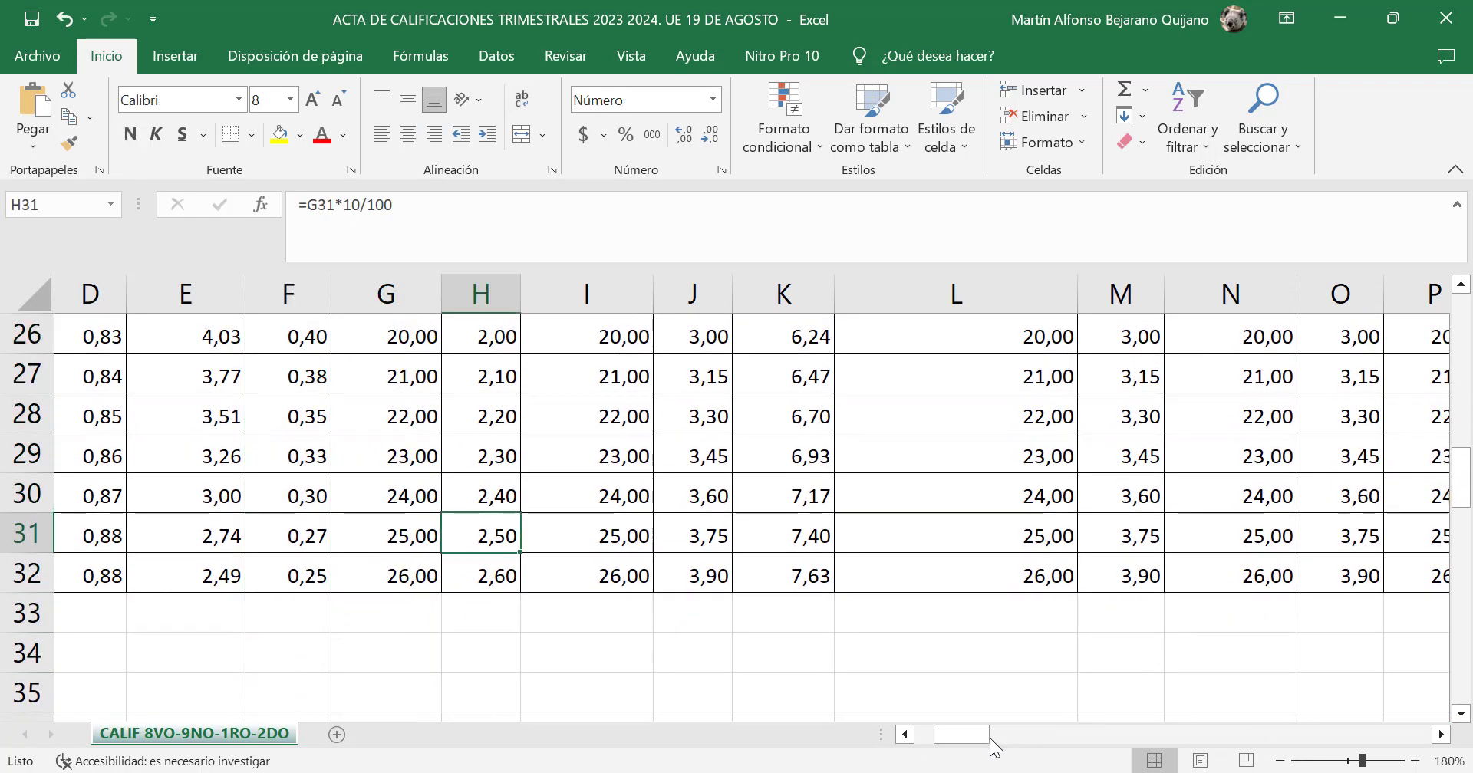
drag(991, 740, 909, 732)
drag(1467, 512, 1469, 404)
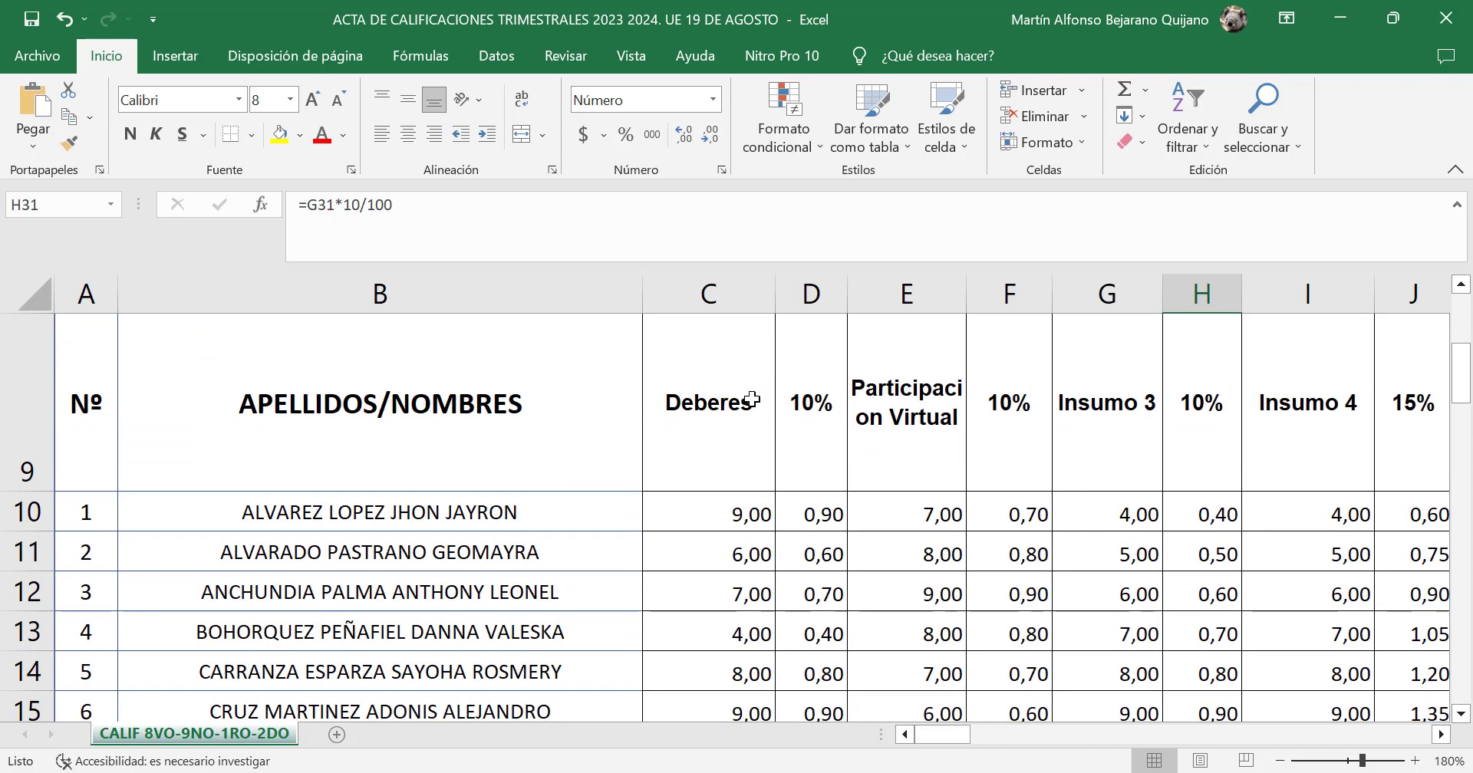
double_click(751, 399)
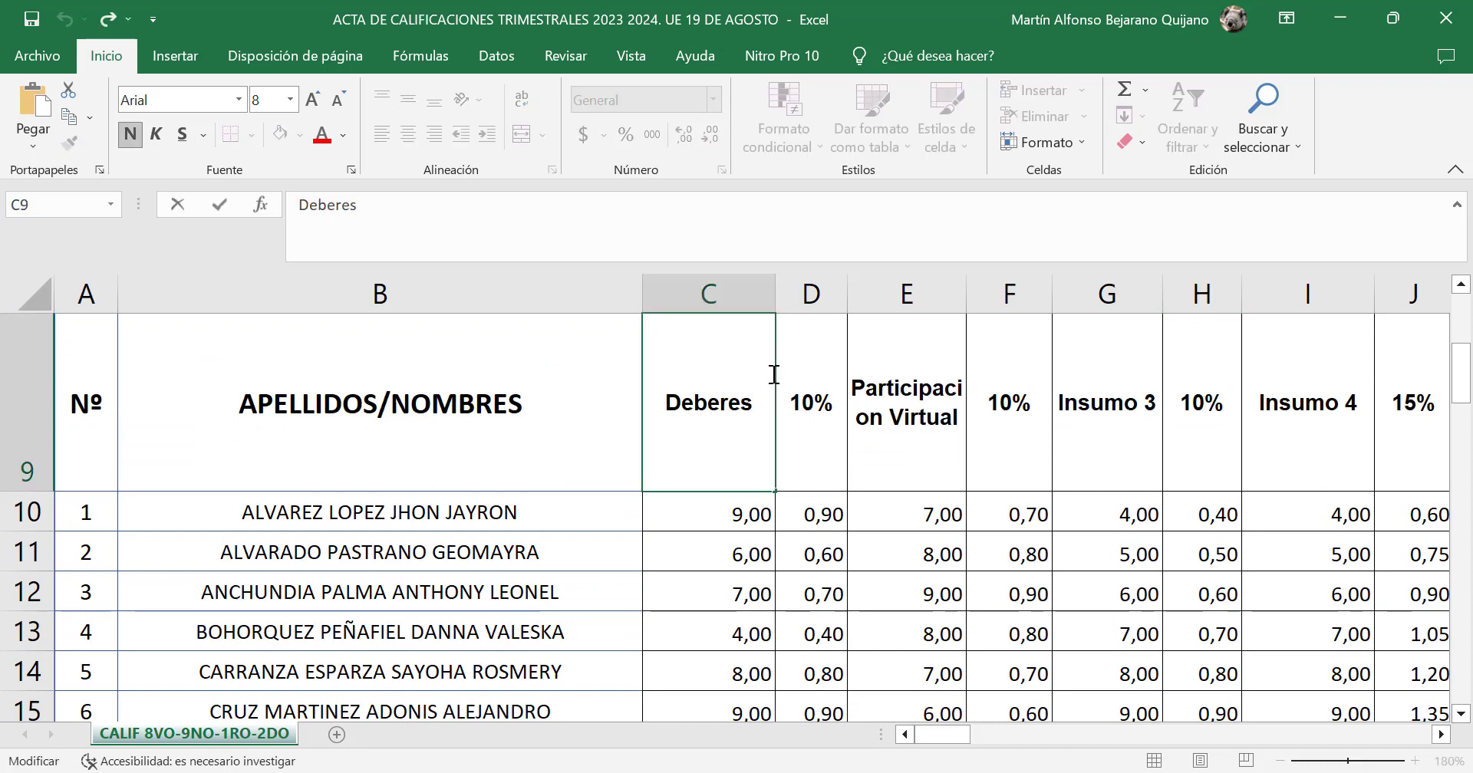
click(742, 506)
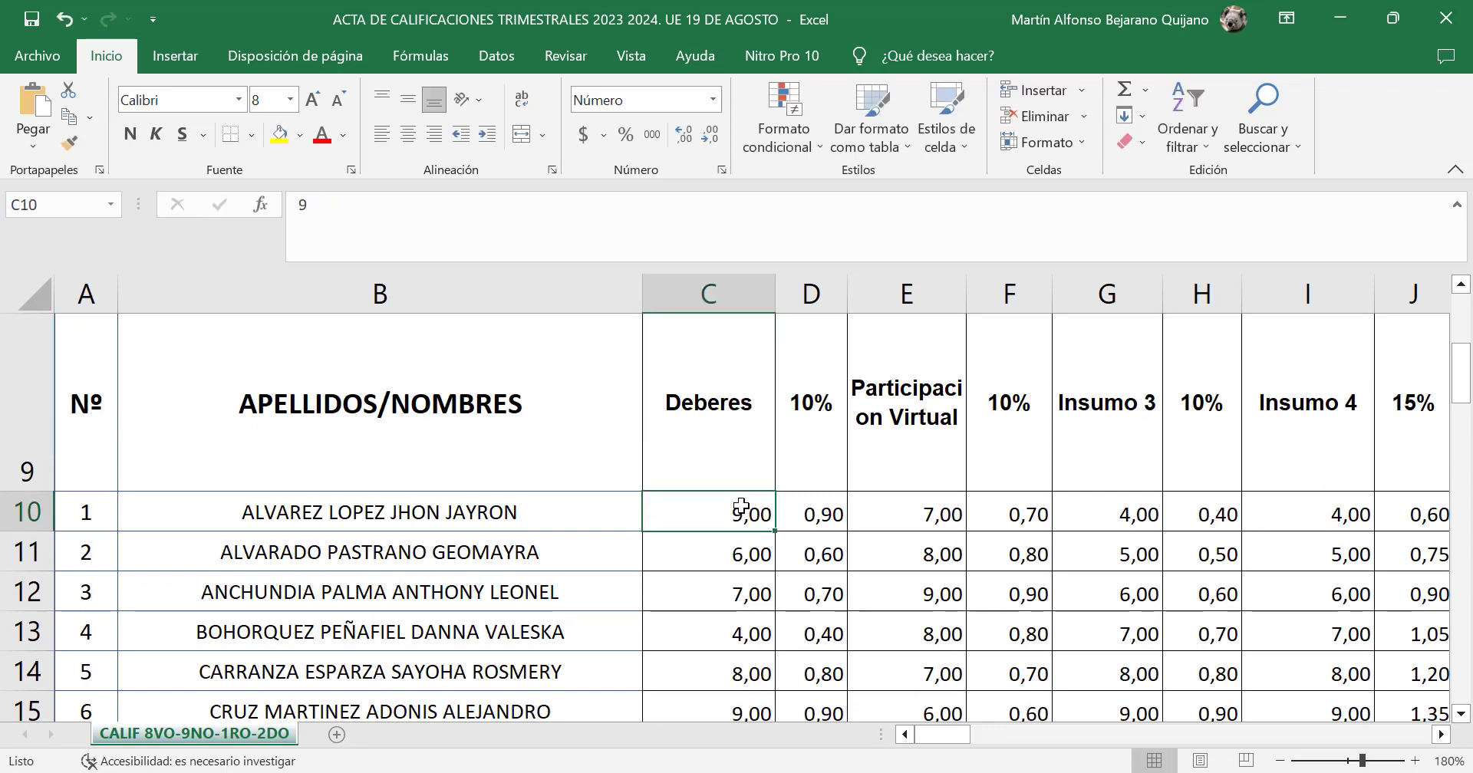
click(1147, 515)
click(948, 390)
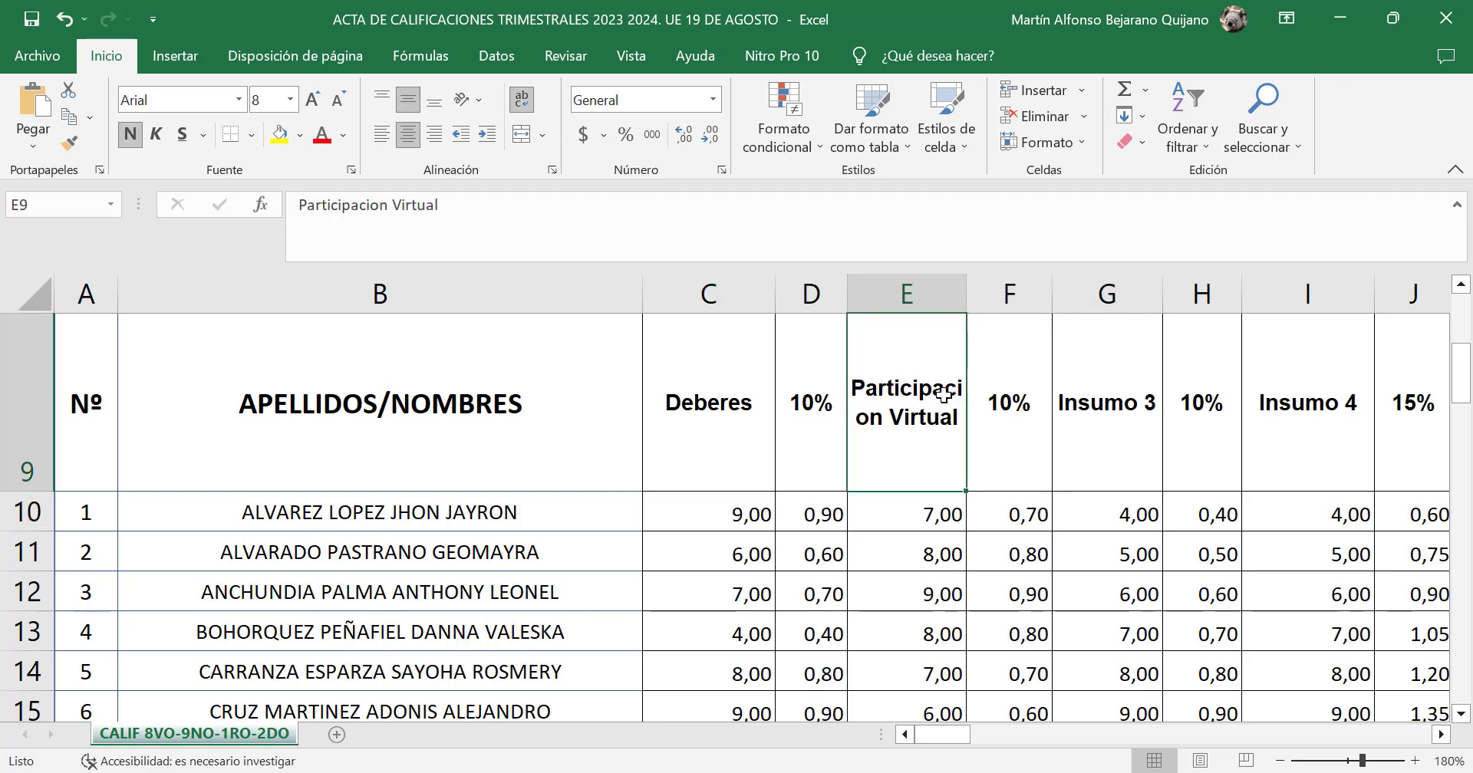
click(950, 514)
click(946, 550)
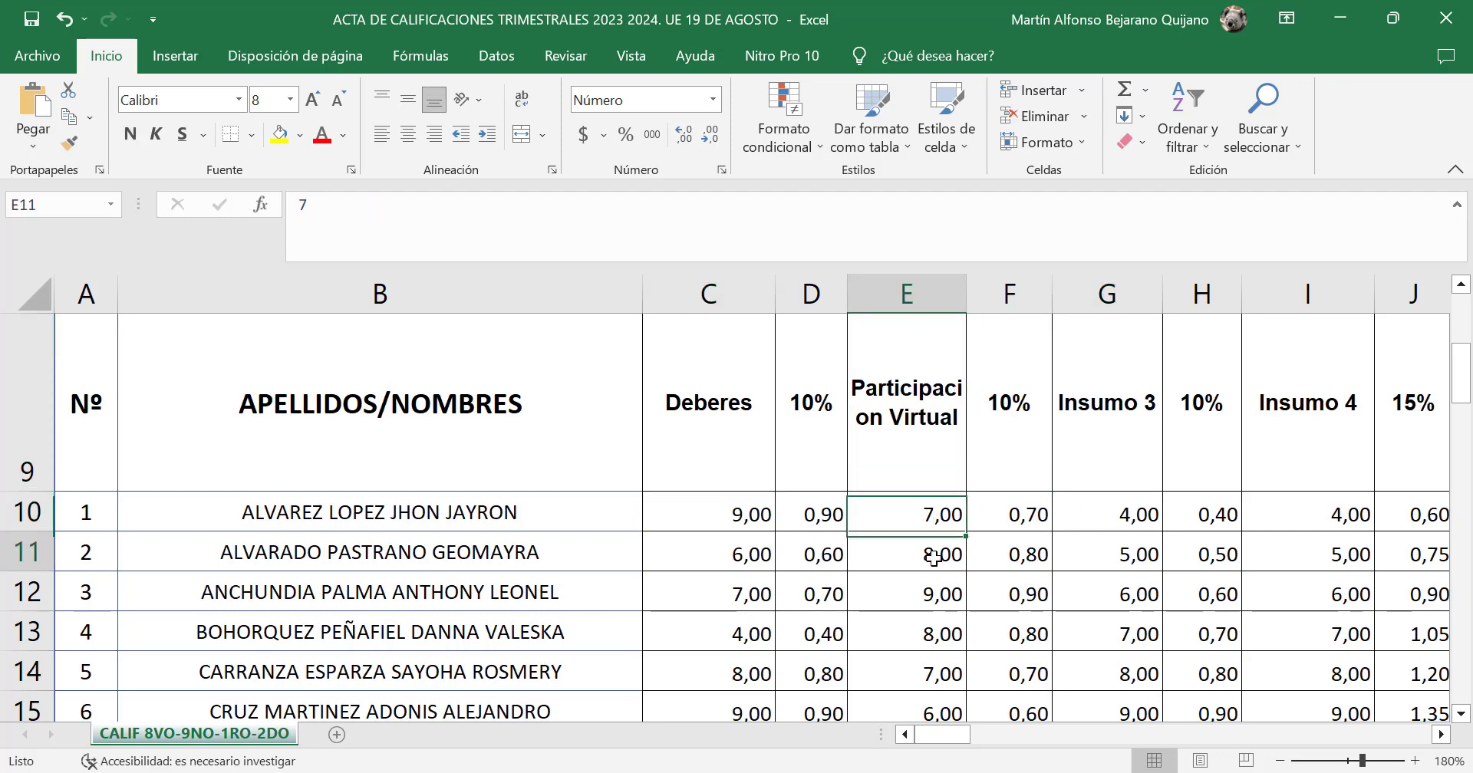
click(927, 590)
click(925, 629)
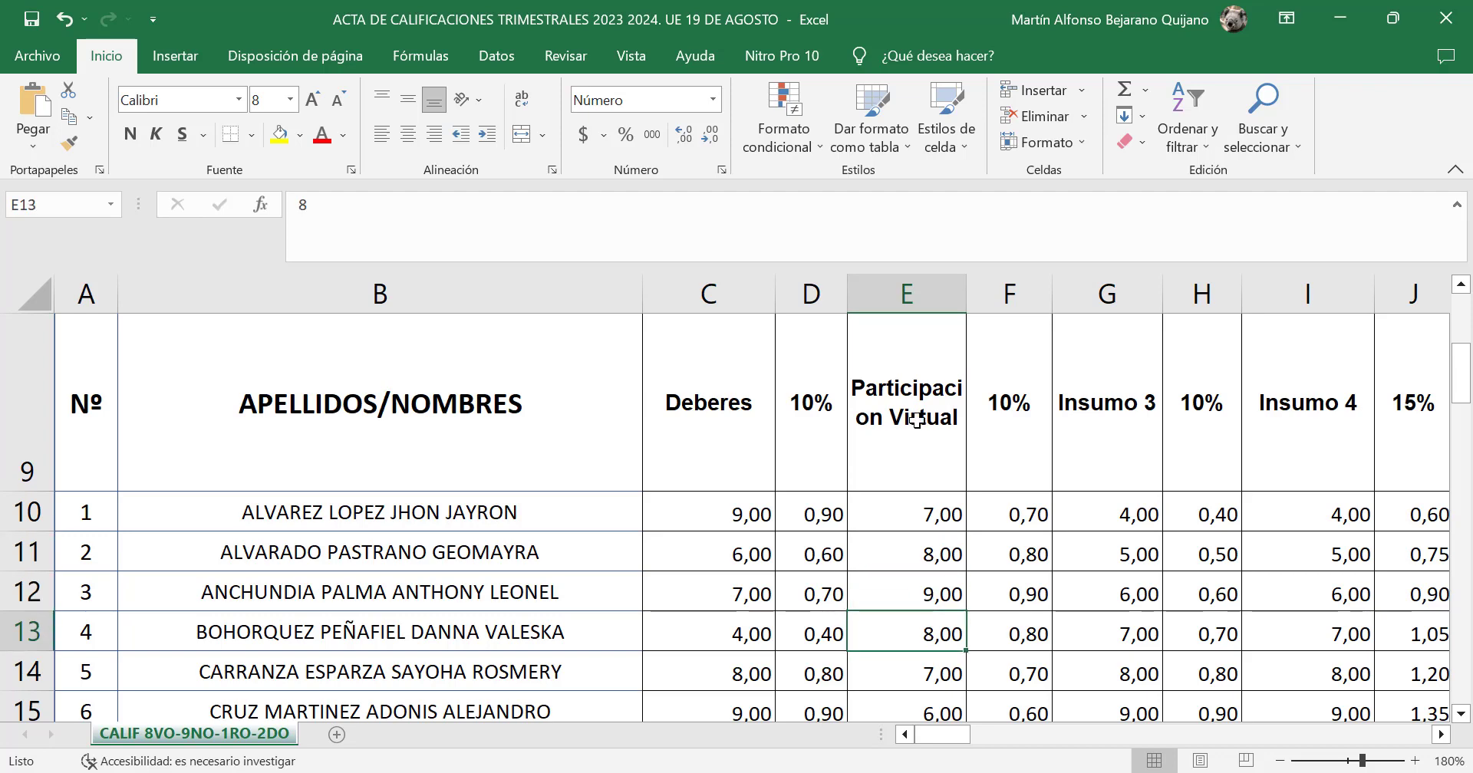
- Go through the individual activity headings Deberes, Participacion Virtual, Insumo 3 and Insumo 4 in row 9
click(714, 399)
click(925, 419)
click(669, 402)
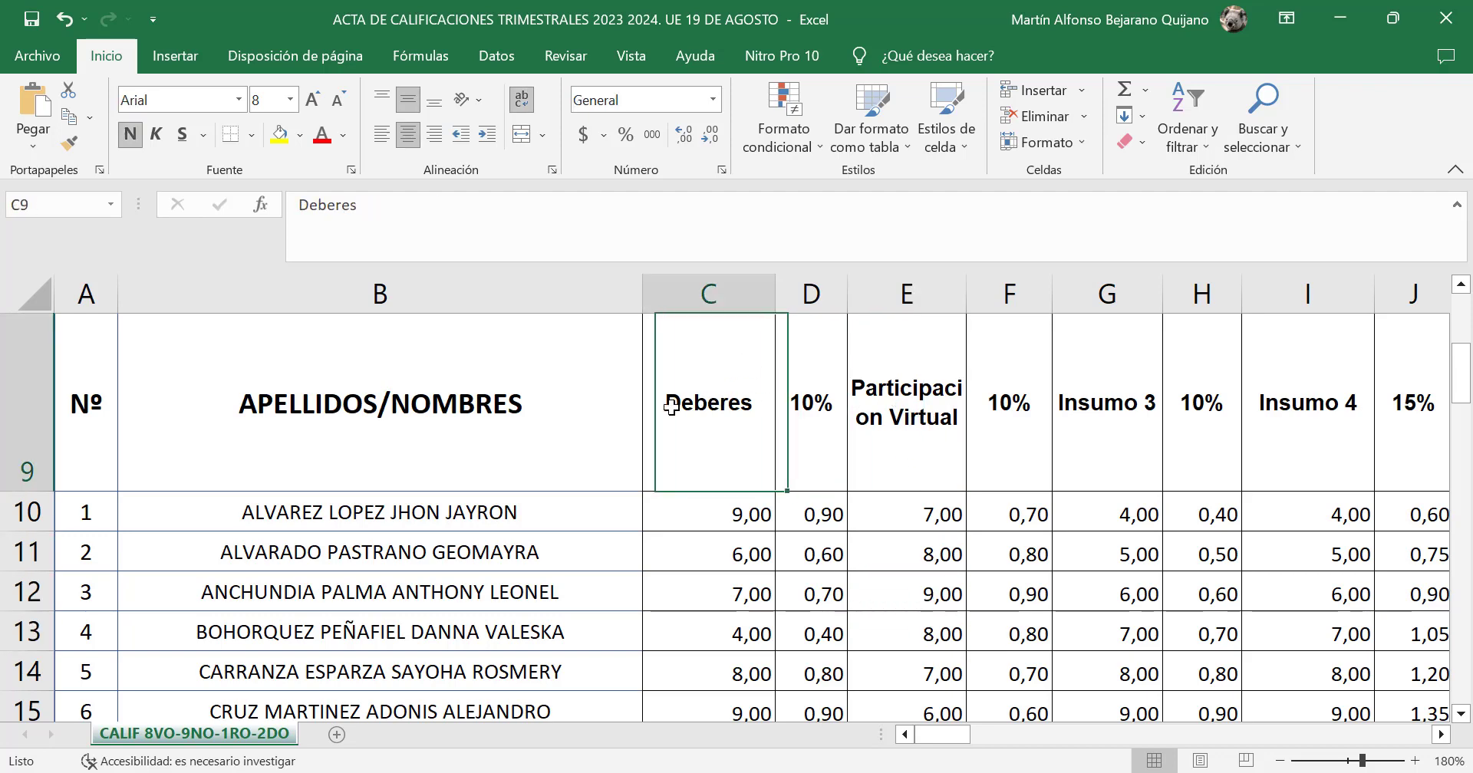
click(954, 408)
click(1124, 408)
click(1316, 395)
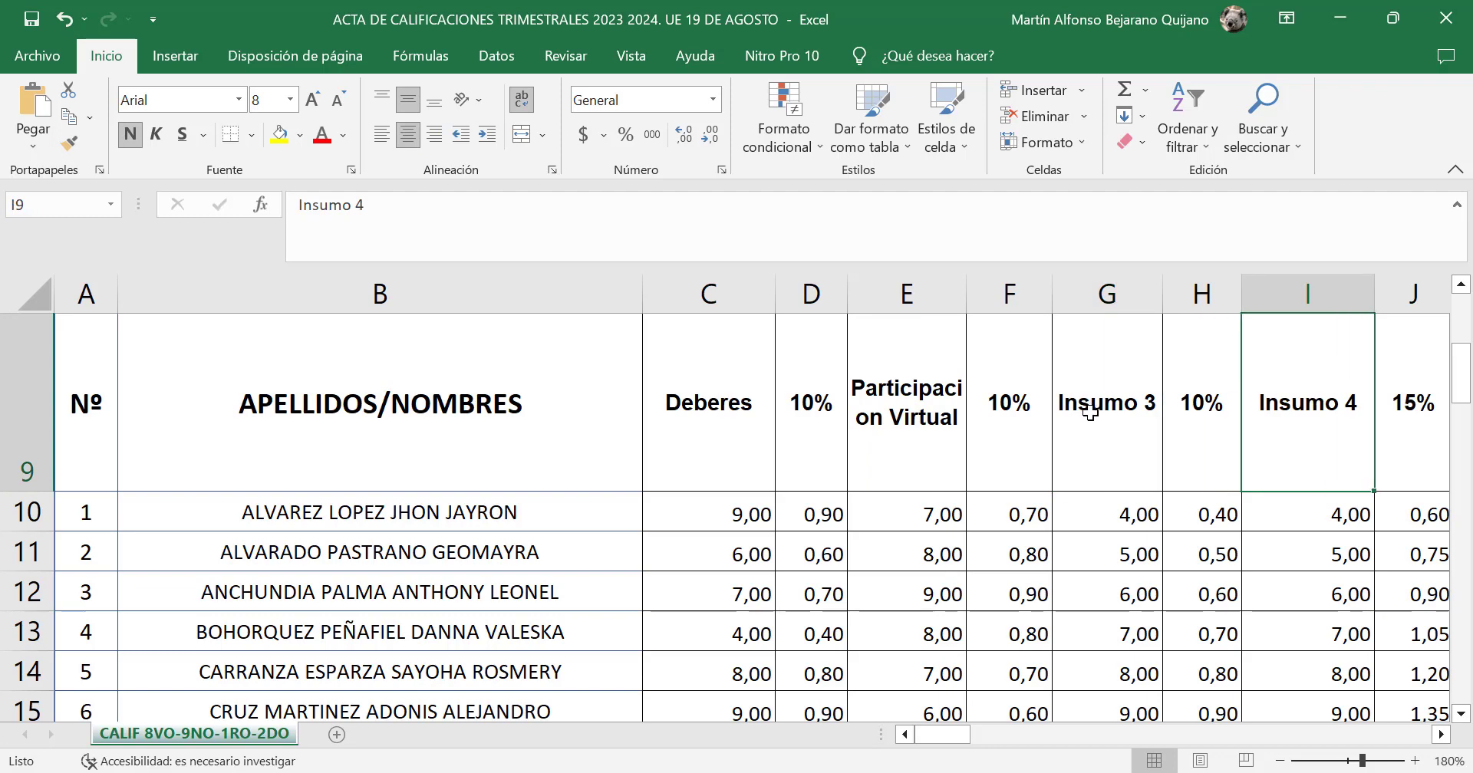
click(1112, 407)
click(750, 420)
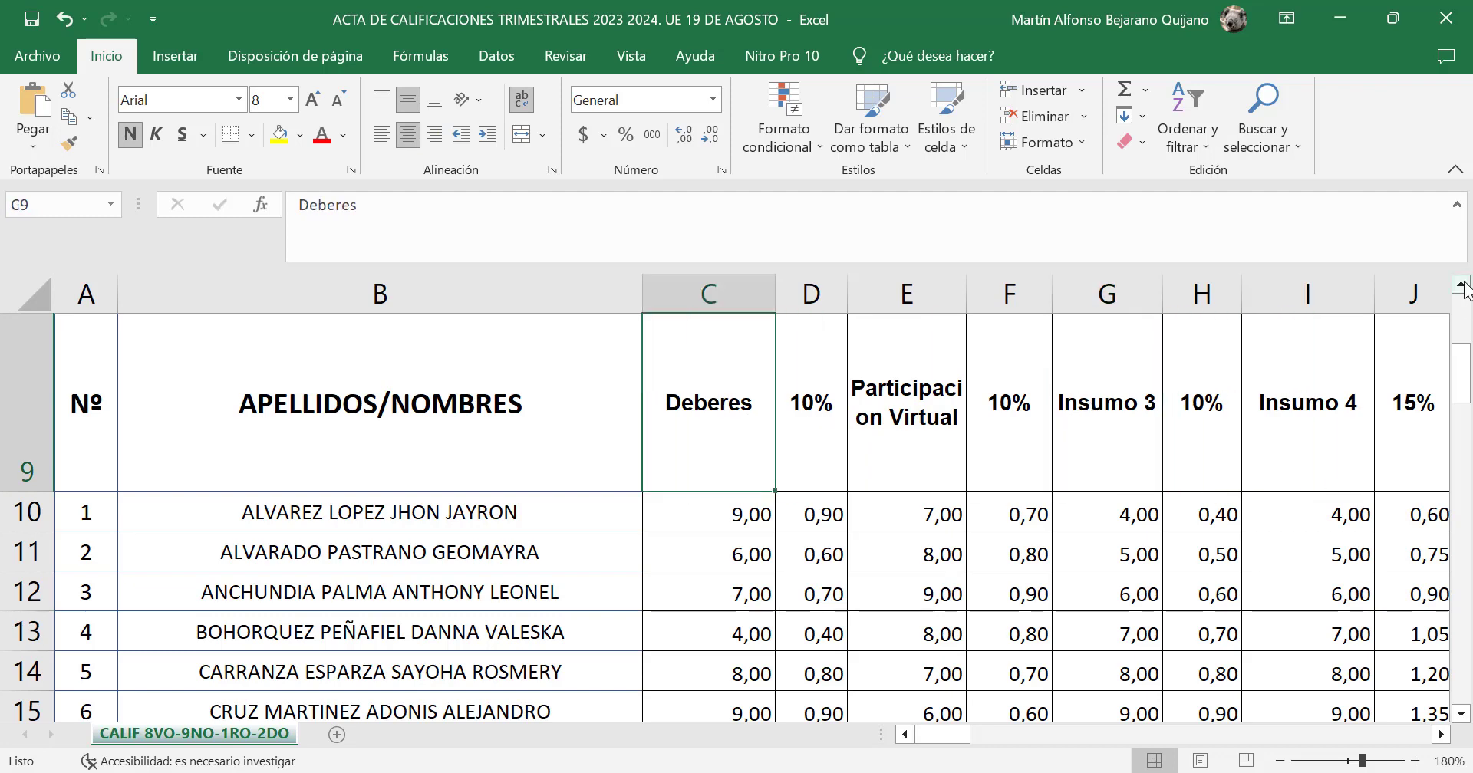
- Go through the group activity headings up to TOTAL 45%, then PROYECTO INTEGRADOR FASE 1 and EVALUACIÓN DEL PERIODO ACADÉMICO
scroll(1461, 285, up, 1)
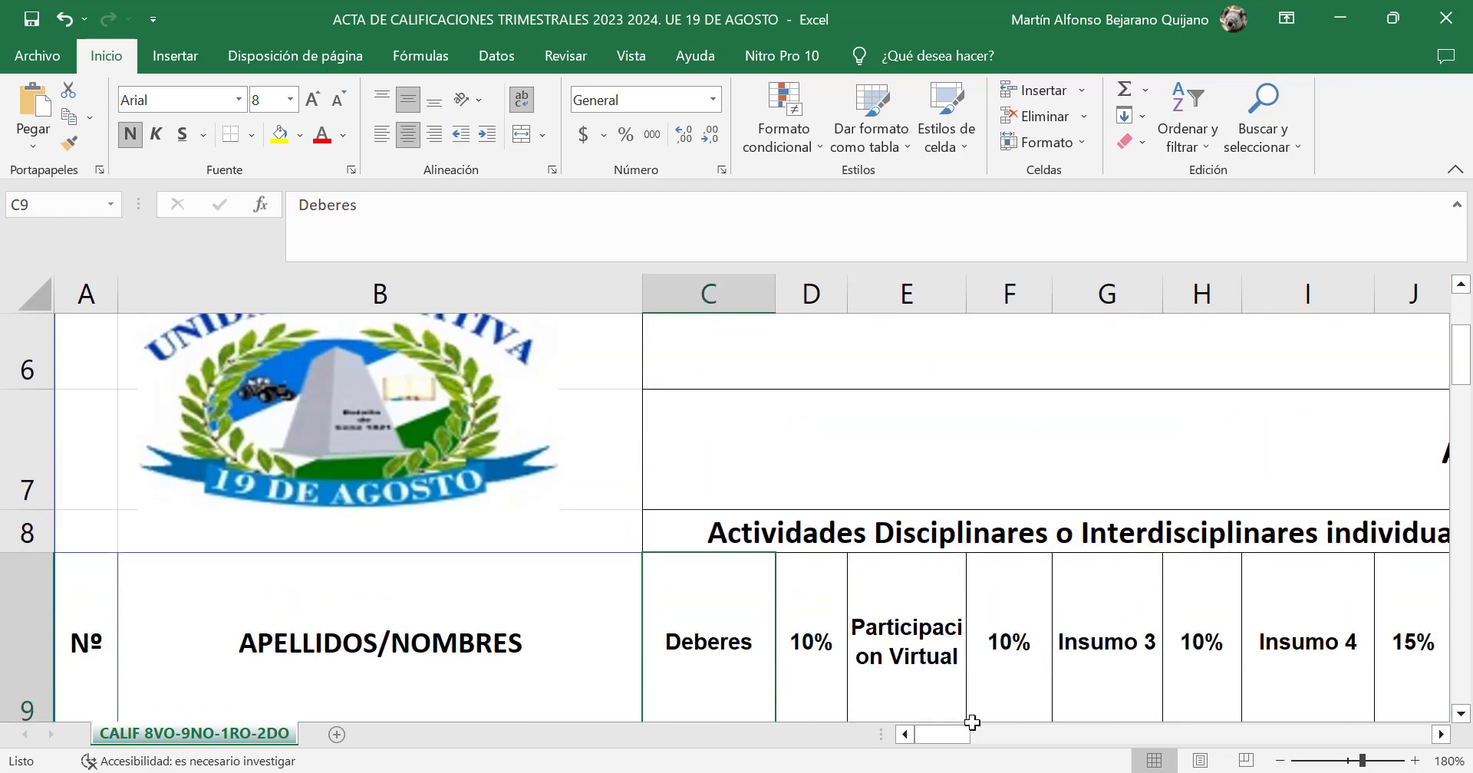
drag(966, 743, 1025, 734)
click(747, 533)
click(857, 537)
click(929, 625)
click(868, 623)
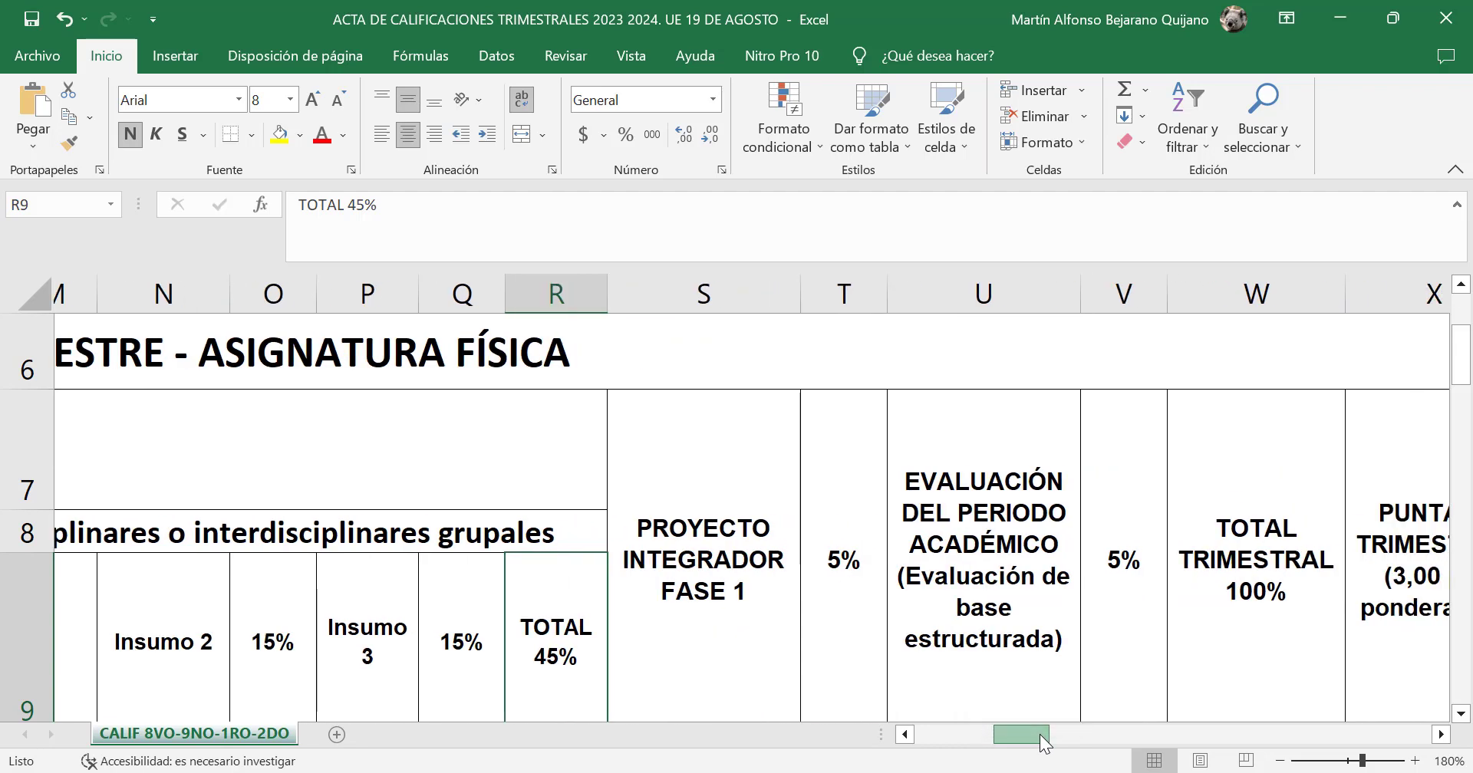
click(664, 589)
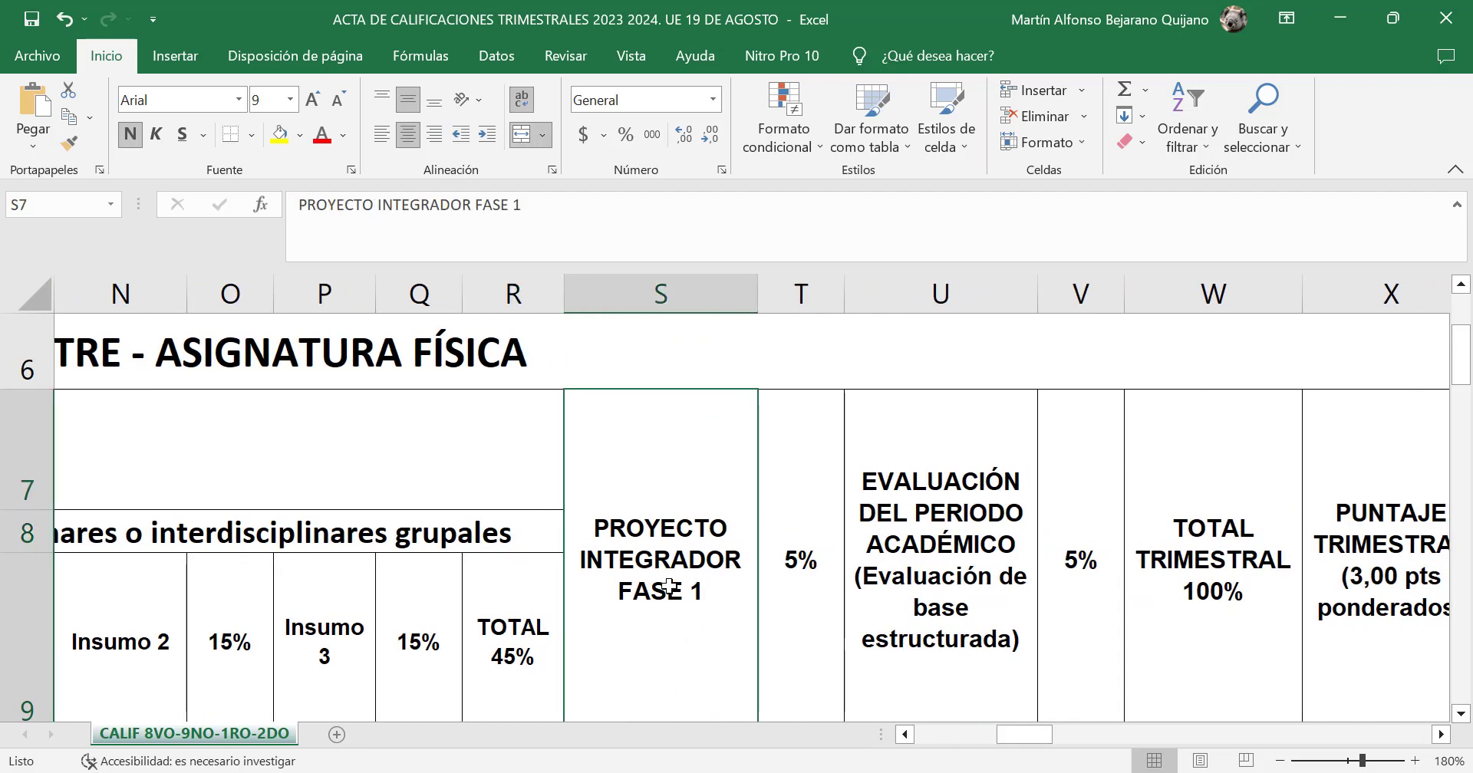
click(976, 508)
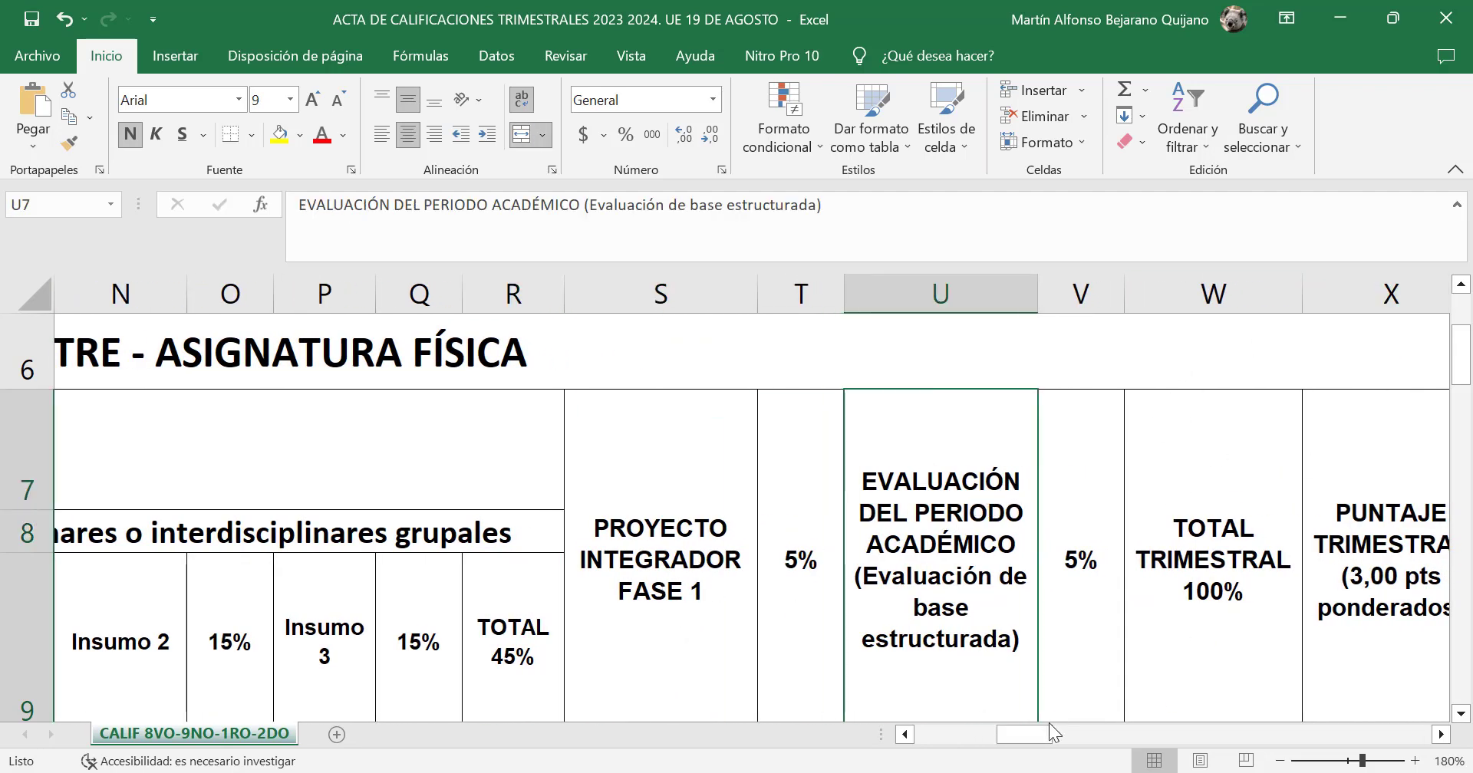
- Look through the Deberes grades in column C from row 10 to row 19 and return to the column's heading
drag(1049, 729, 960, 729)
drag(1470, 376, 1467, 388)
click(660, 543)
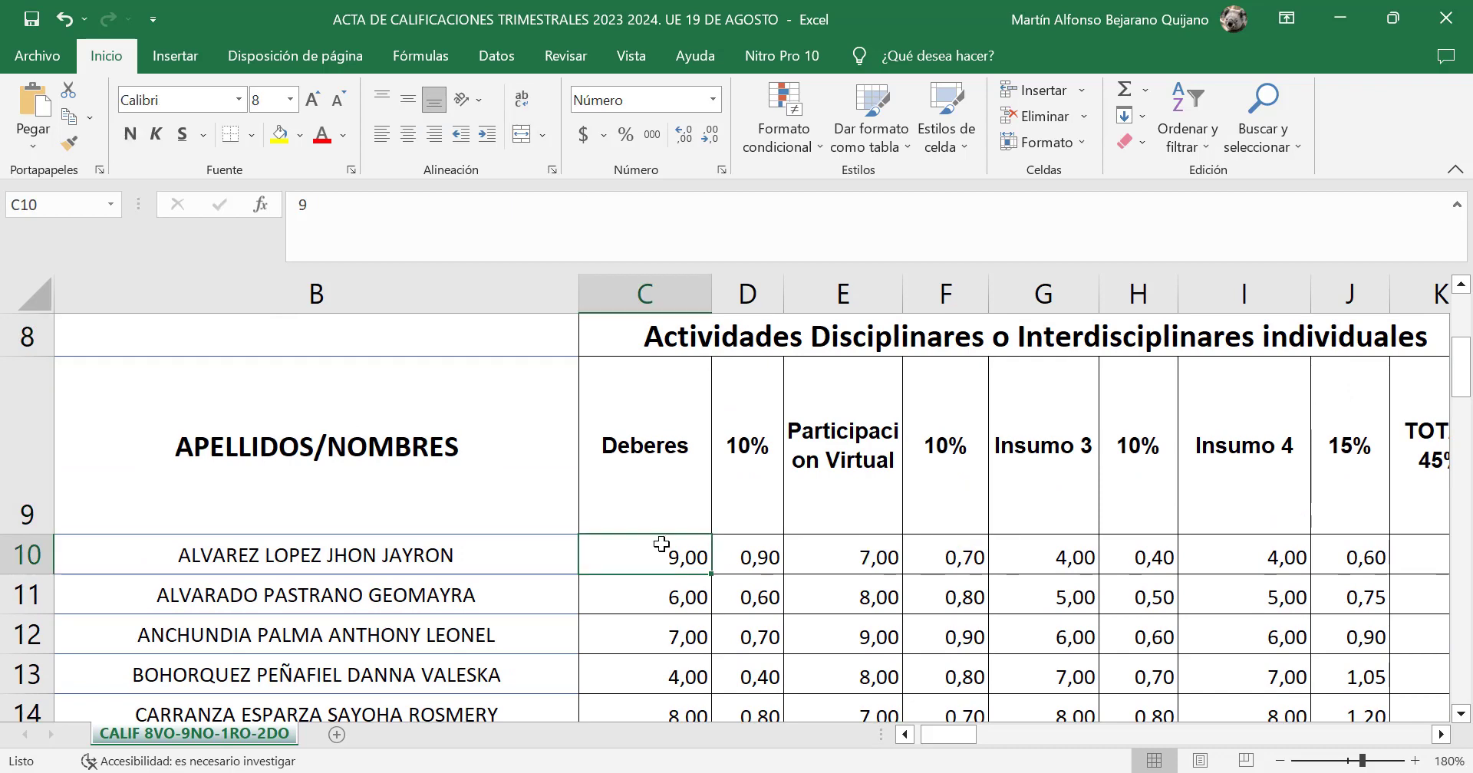
key(Down)
key(Down)
key(Down)
key(Down)
key(Down)
key(Down)
key(Down)
key(Down)
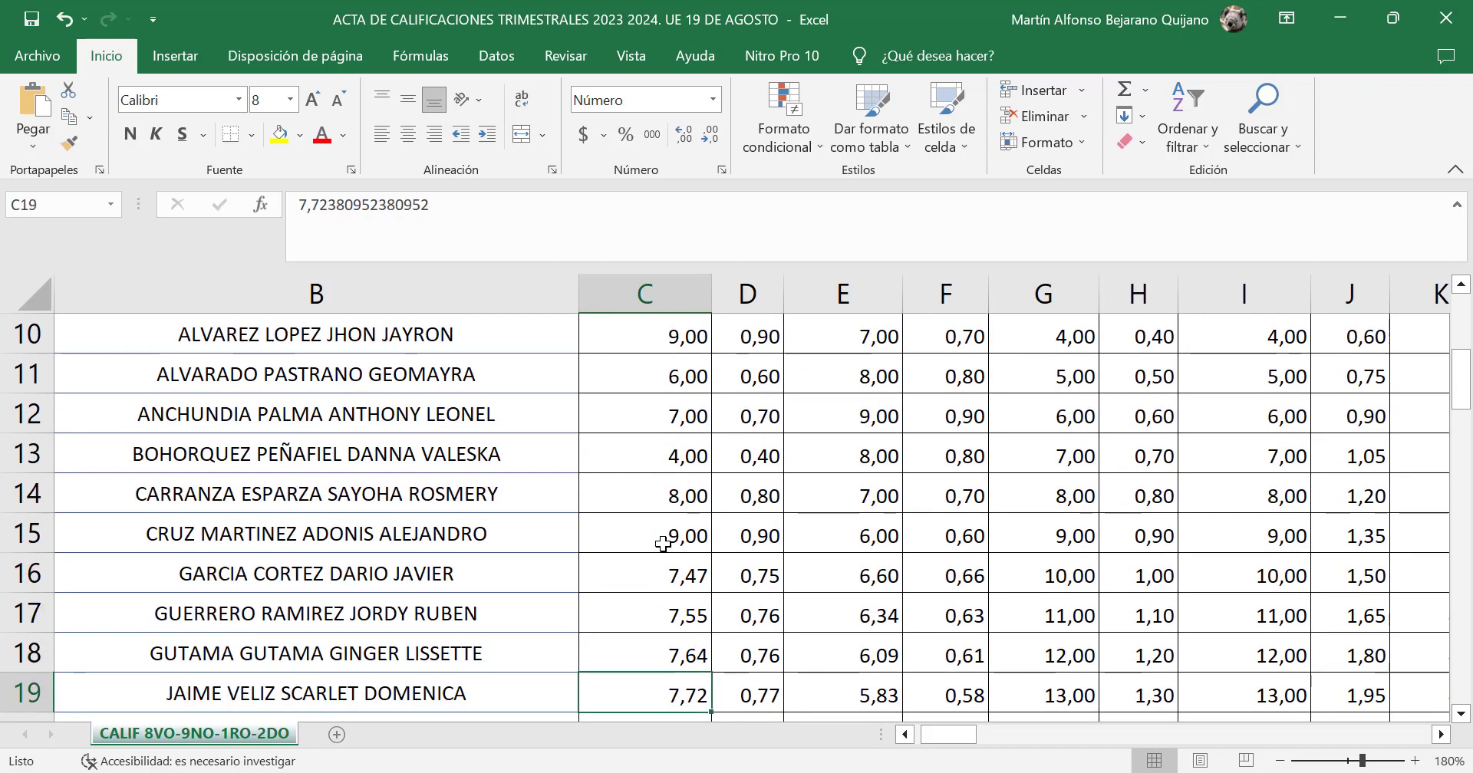
key(Up)
key(Up)
key(Up)
key(Up)
key(Up)
key(Up)
key(Up)
key(Up)
key(Up)
key(Up)
key(Up)
key(Down)
key(Down)
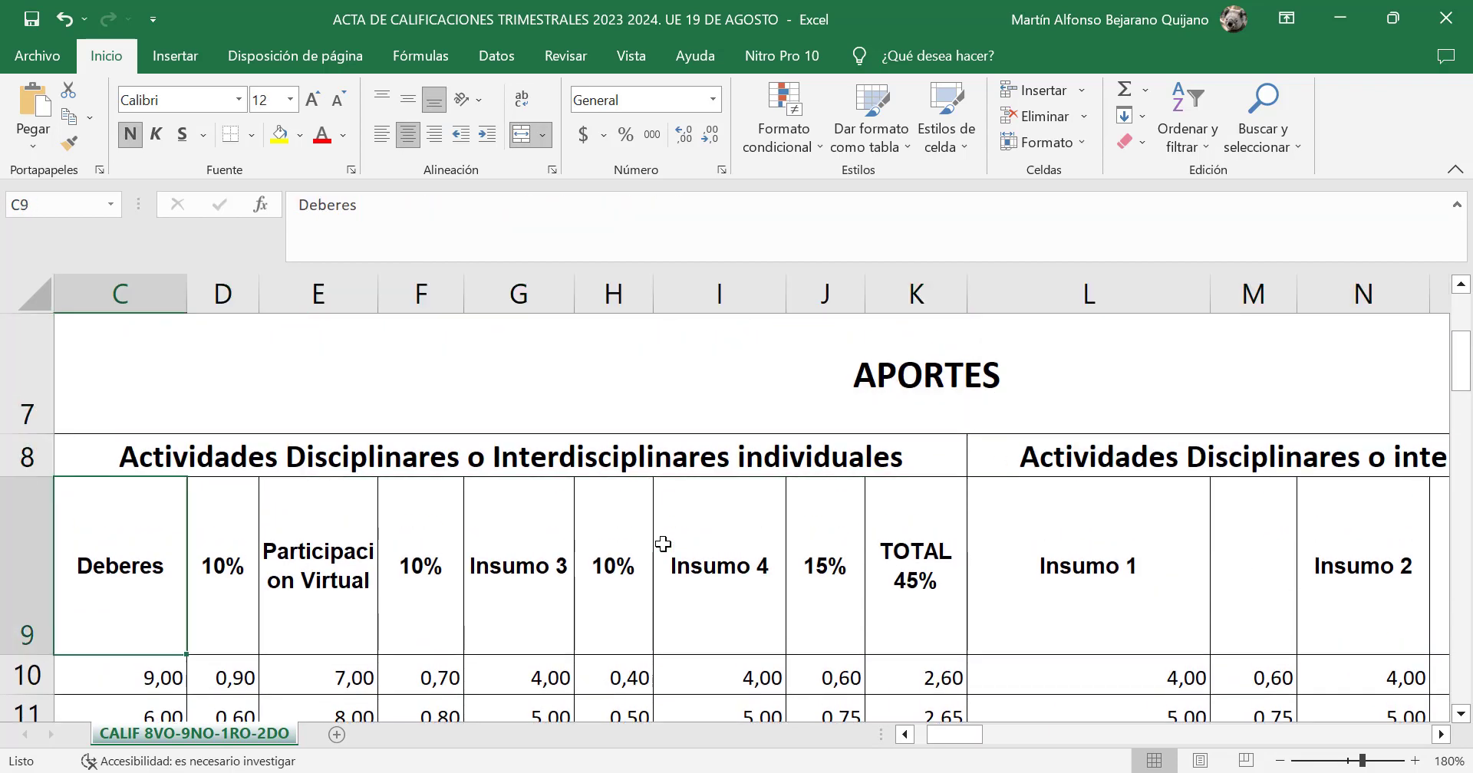
key(Down)
key(Left)
key(Right)
key(Up)
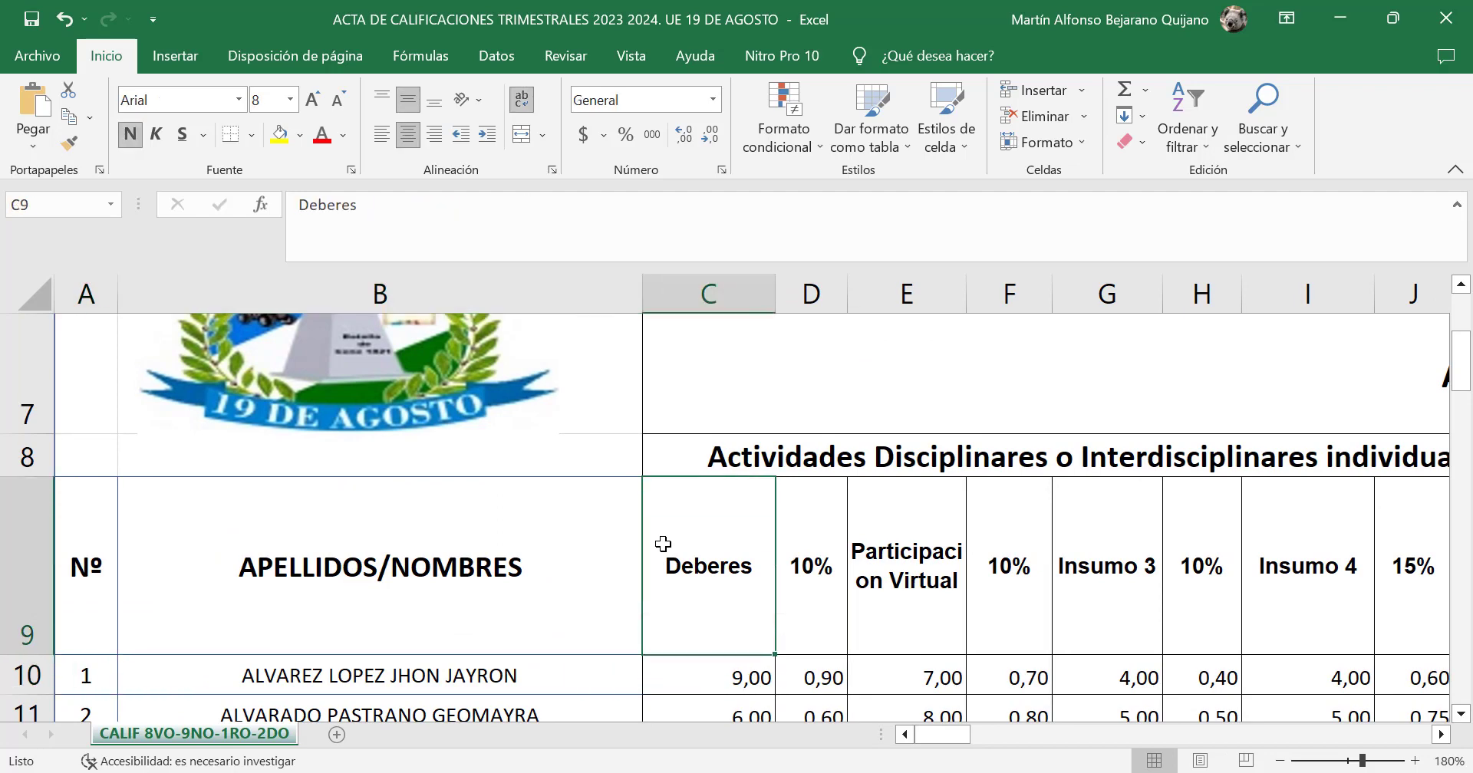
- Examine the Participacion Virtual heading and the formula behind the first student's weighted Deberes grade in the 10% column
drag(1353, 763, 1314, 764)
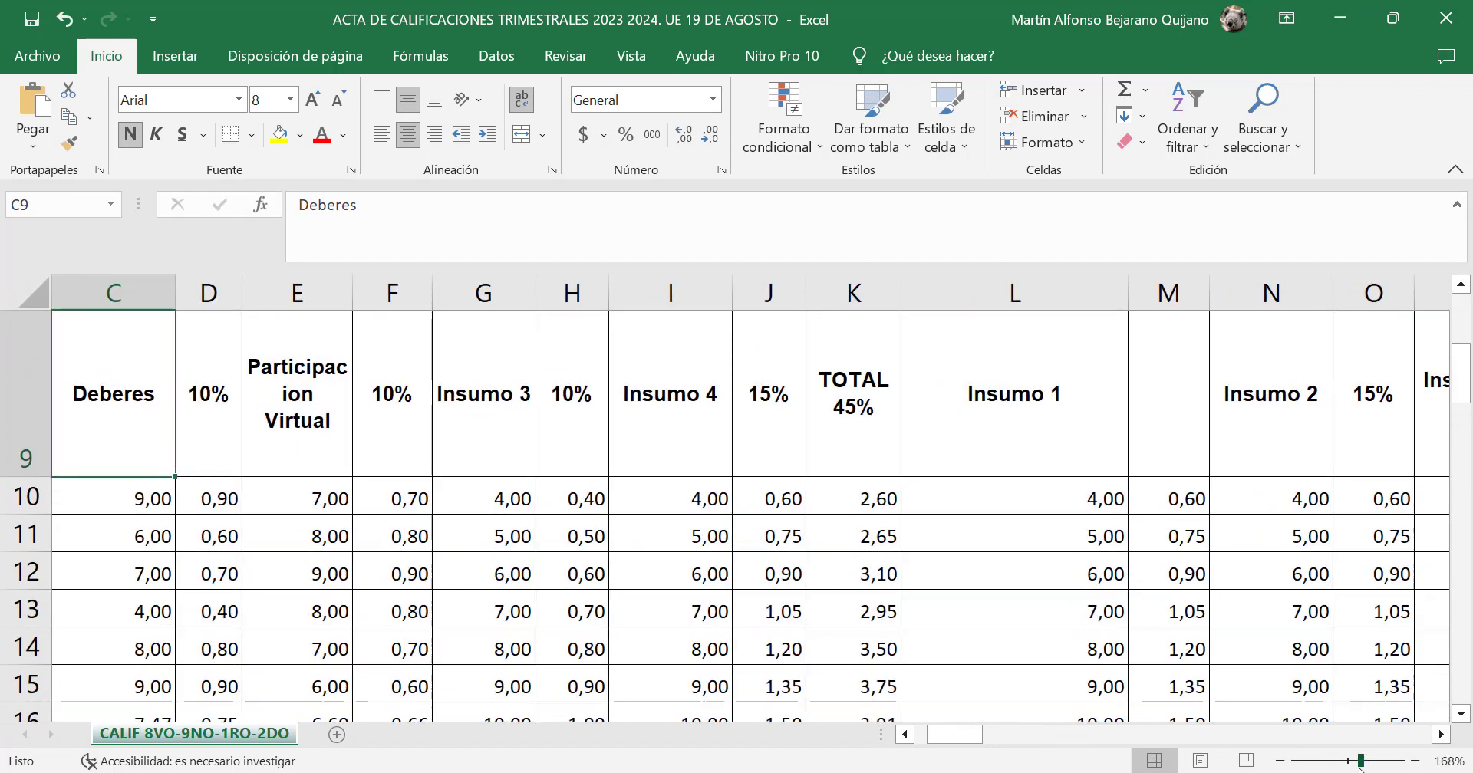
drag(955, 738, 957, 739)
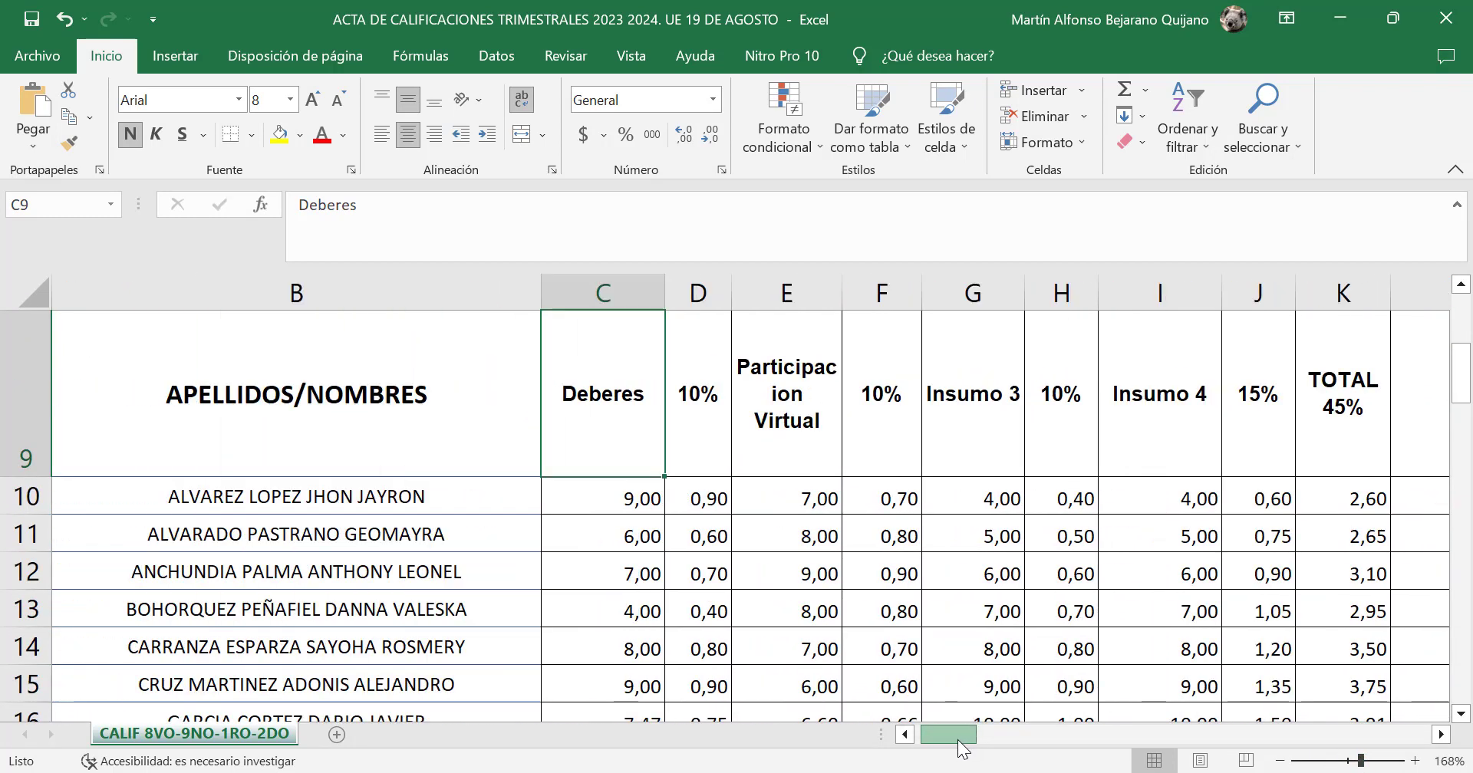
click(769, 354)
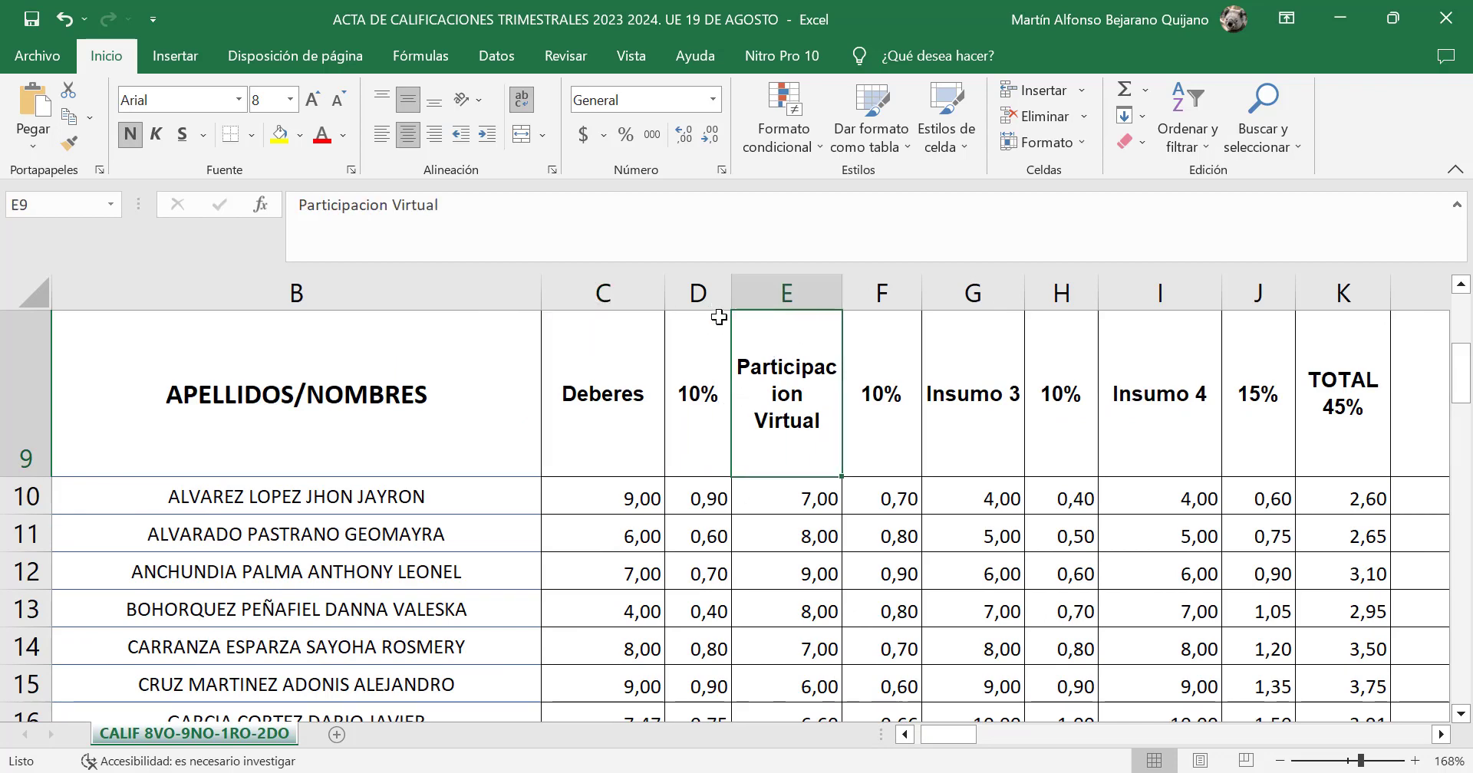
click(704, 288)
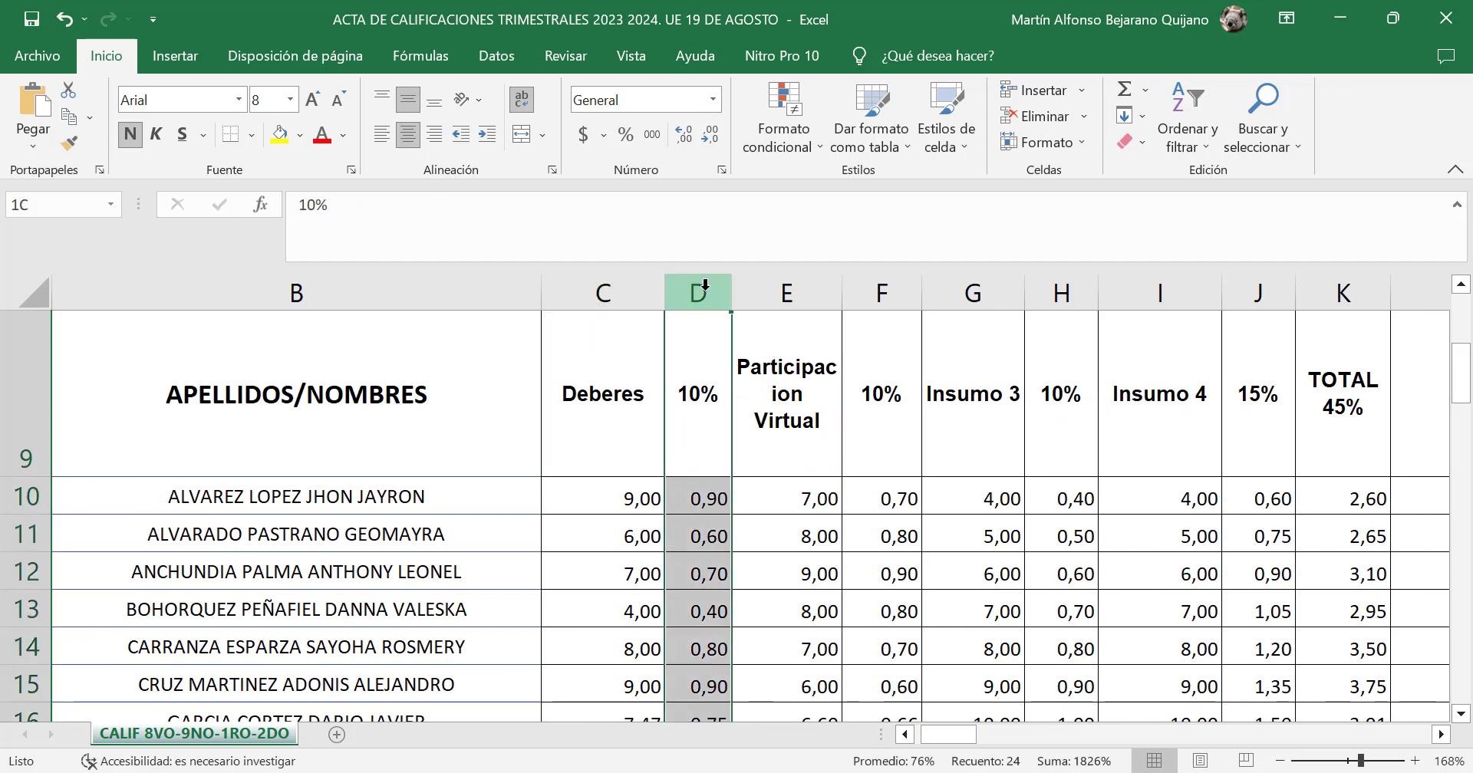
click(451, 500)
click(703, 493)
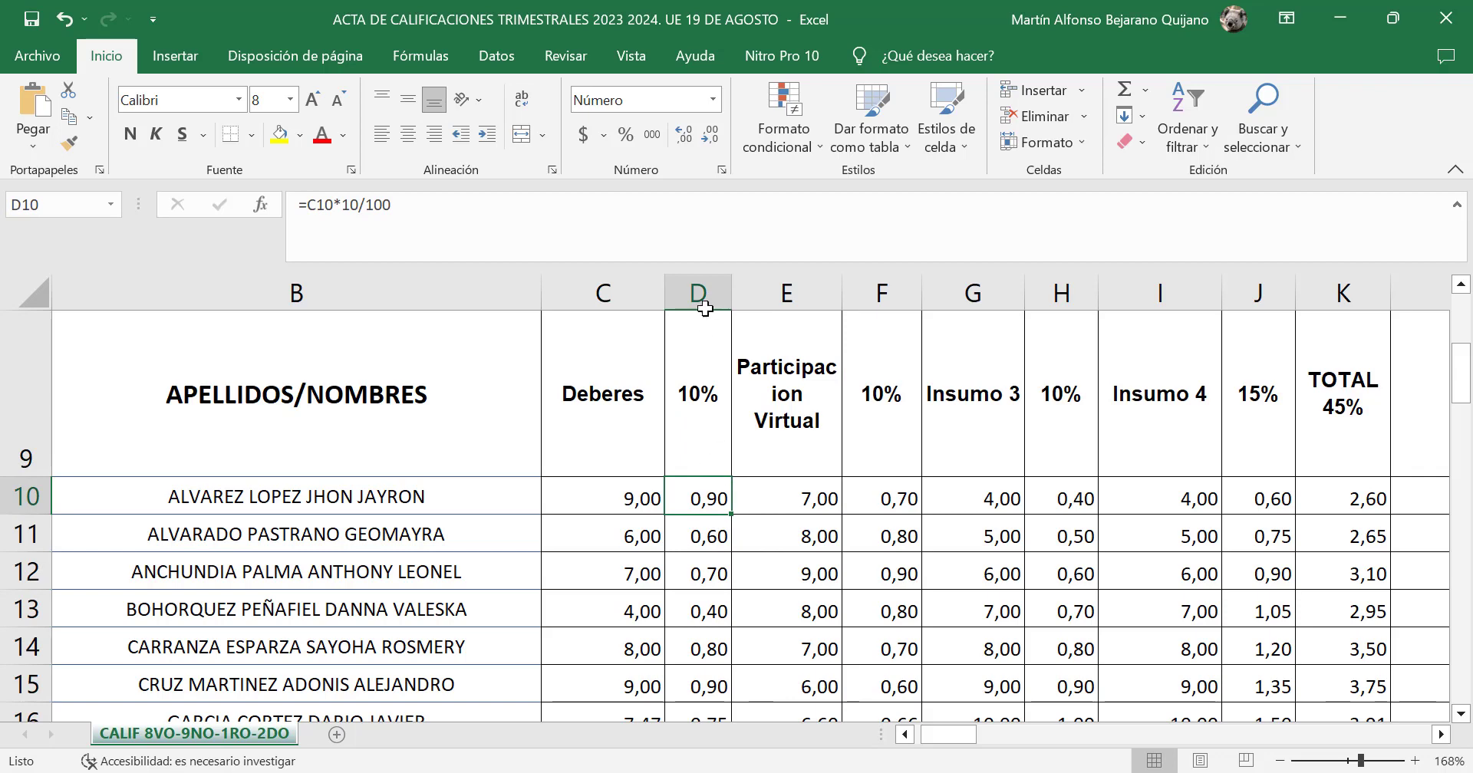
- Hide columns C and D, which hold the Deberes grades and their 10% weighting
mouse_move(698, 292)
mouse_down()
mouse_move(566, 281)
mouse_move(593, 274)
mouse_up()
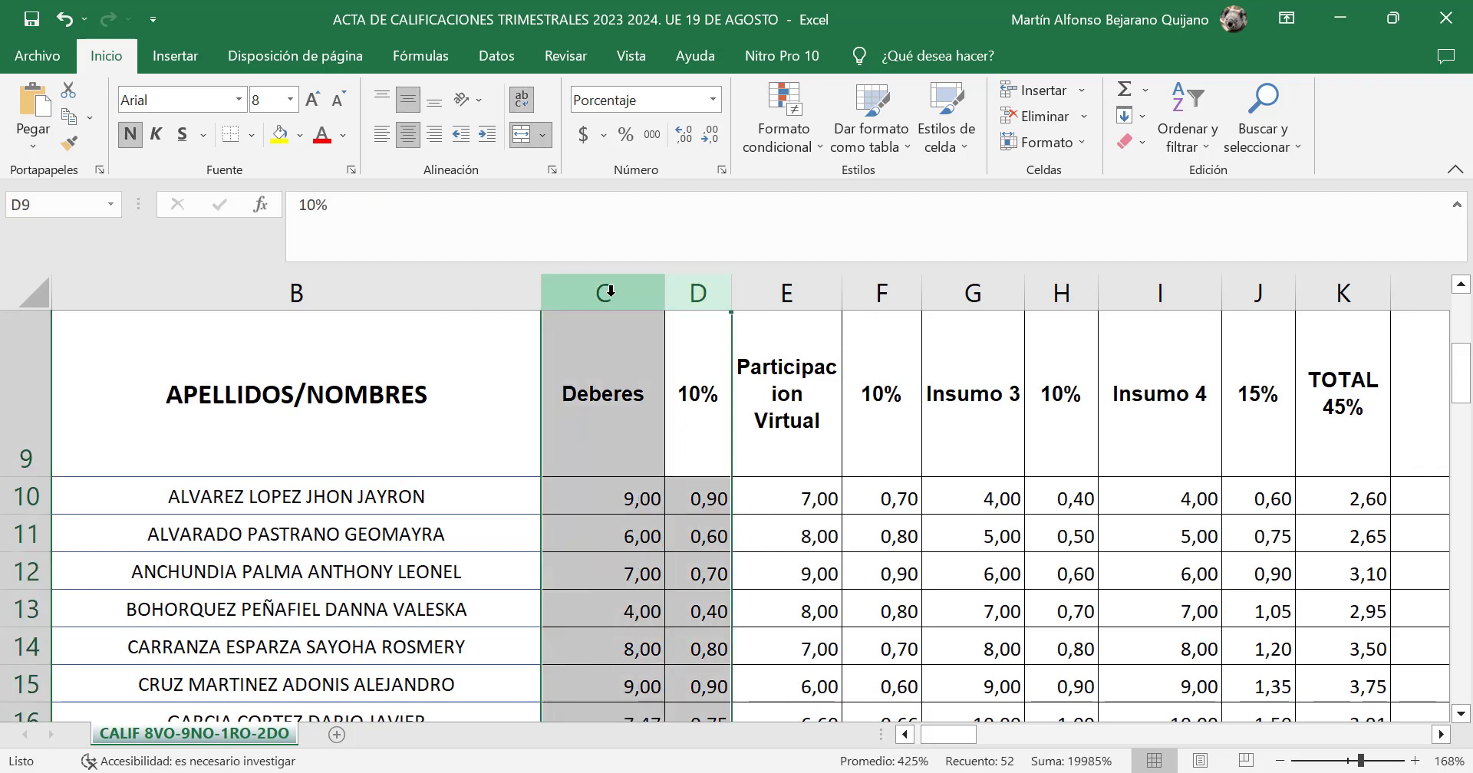
right_click(611, 293)
click(660, 647)
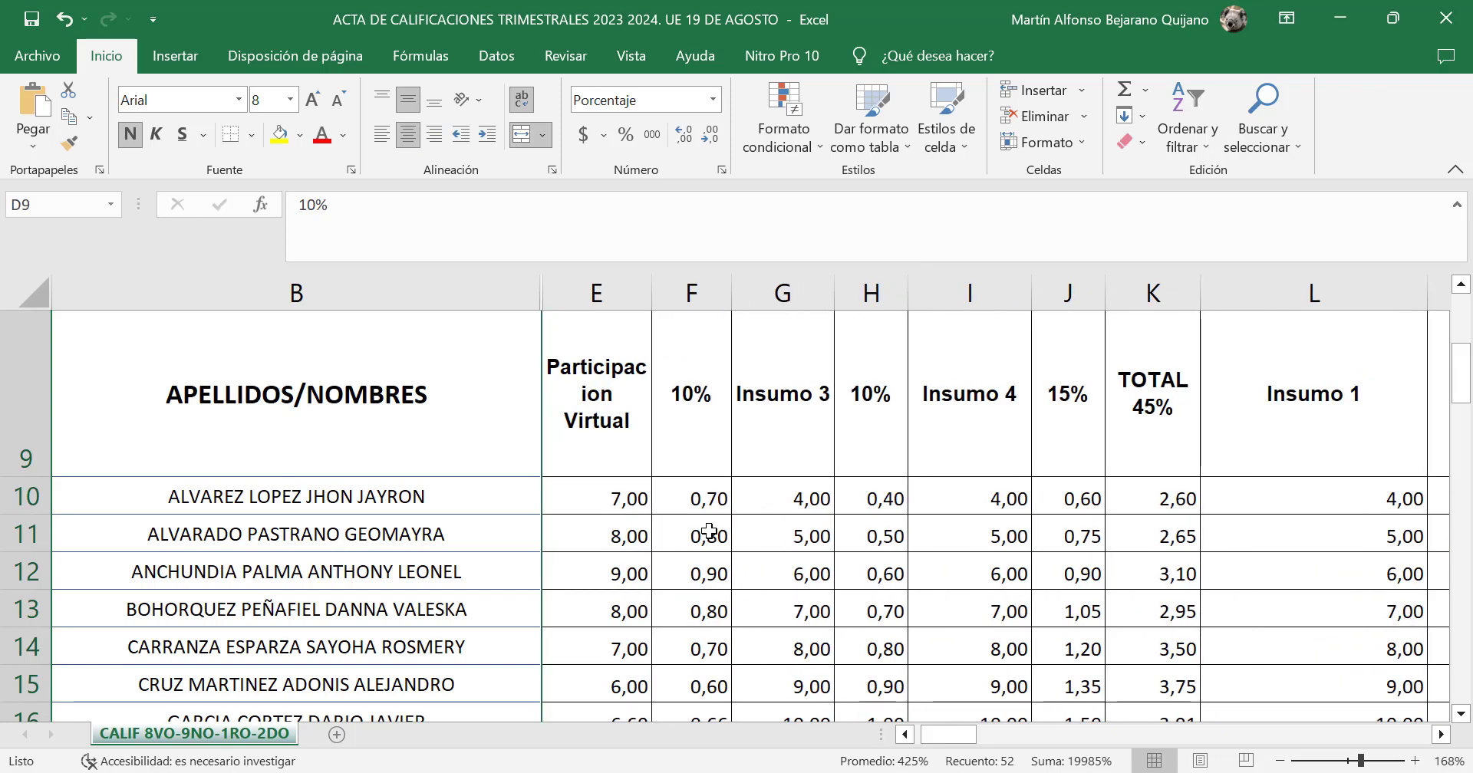
- Look through the Participacion Virtual grades of the first students beside the name column
click(615, 497)
key(Down)
key(Down)
key(Down)
key(Down)
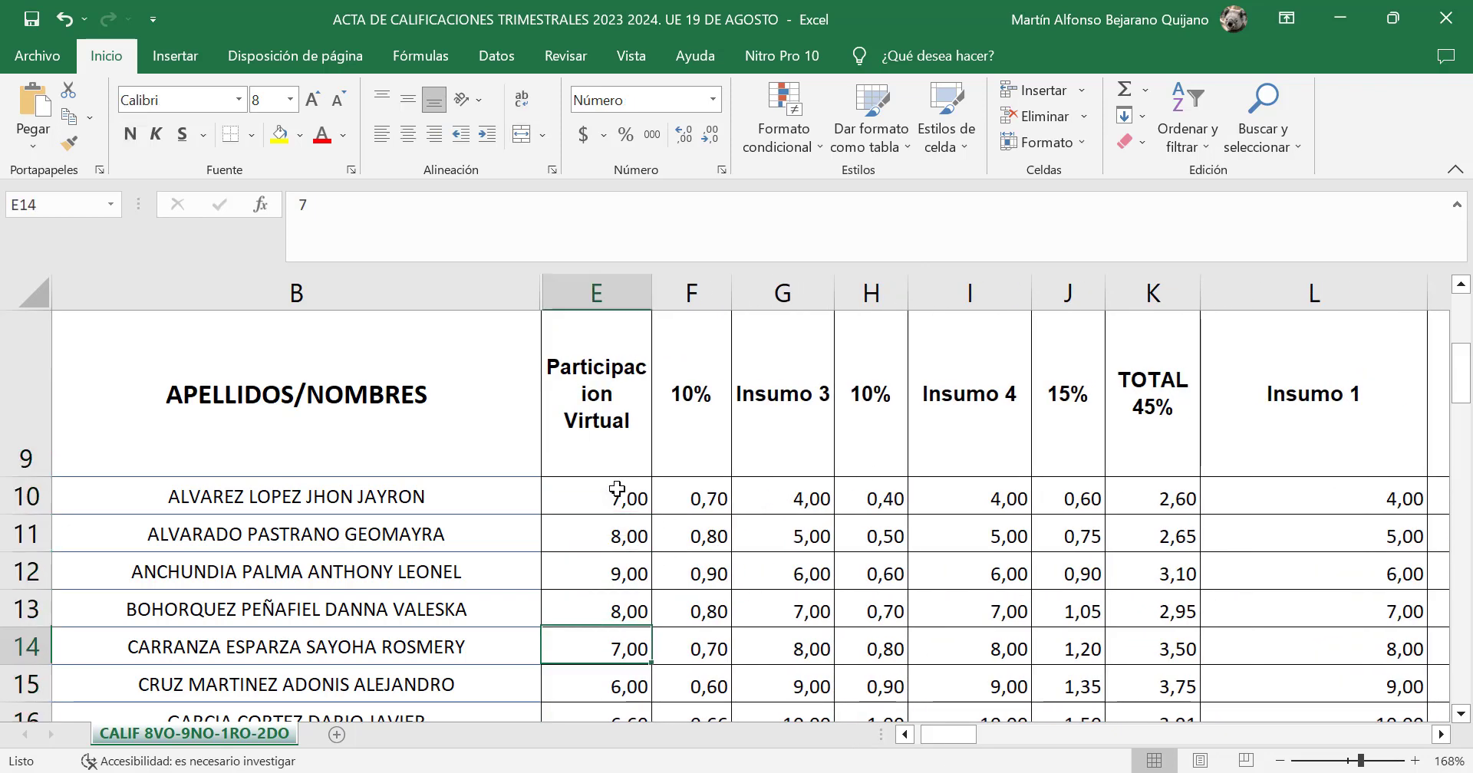
key(Up)
key(Up)
key(Up)
key(Up)
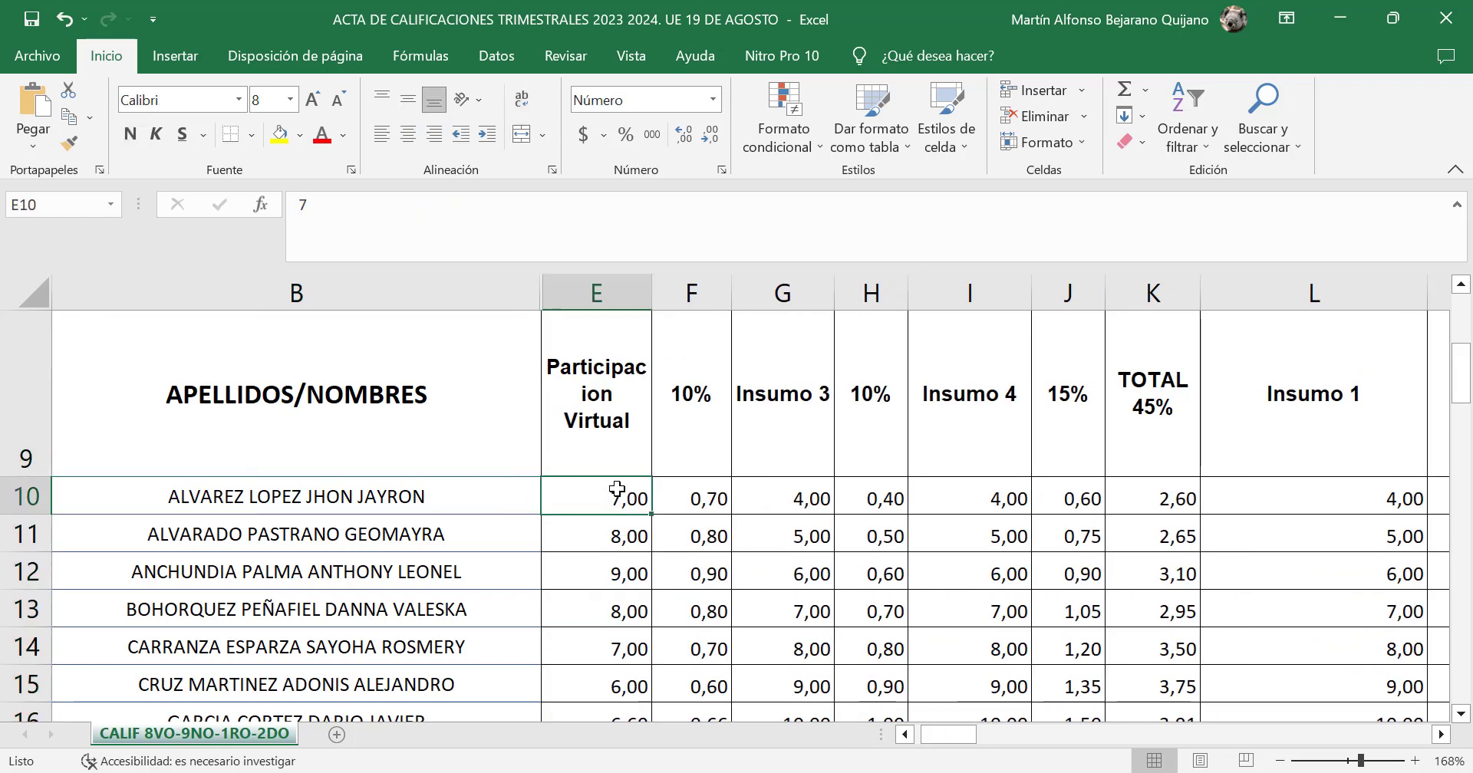
key(Left)
key(Down)
key(Right)
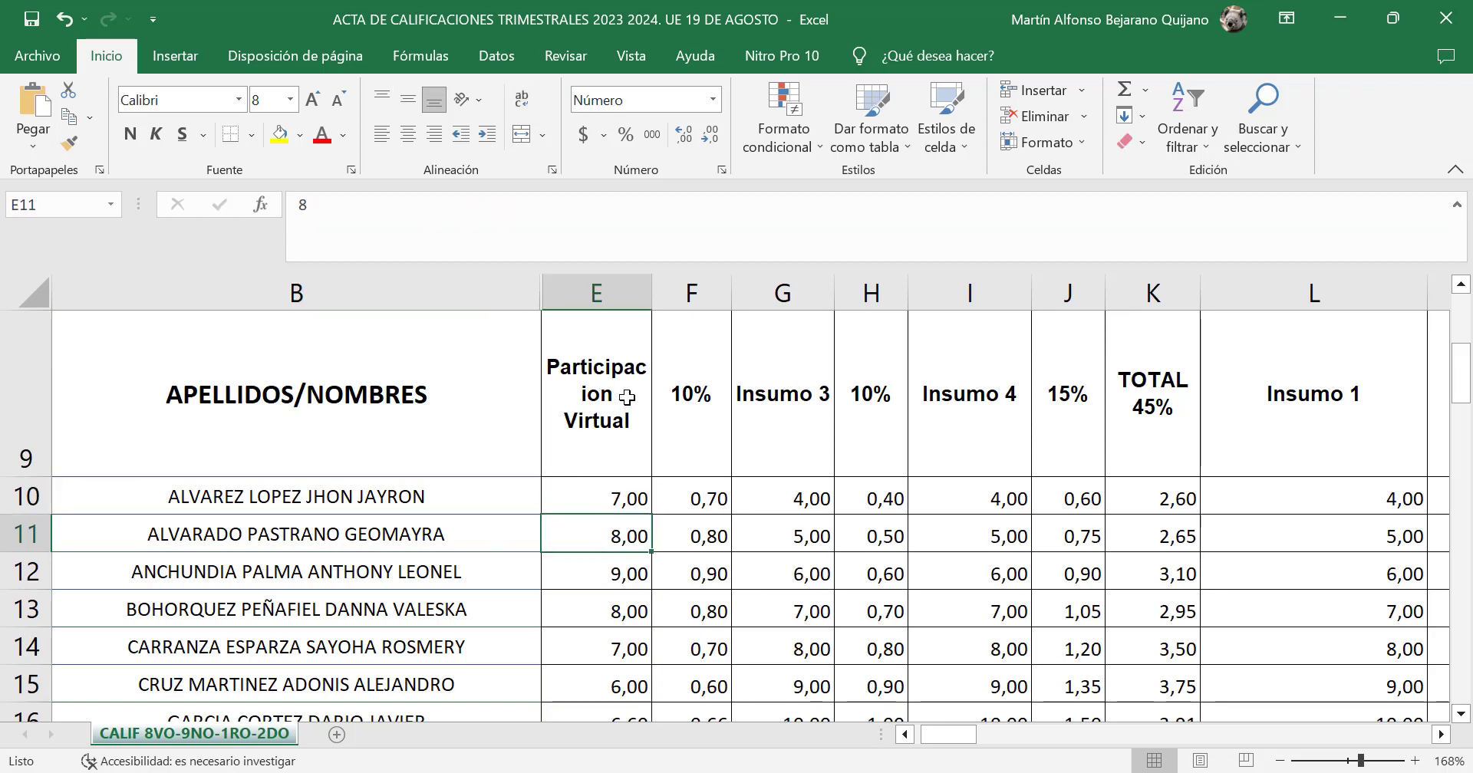
- Hide columns E and F, which hold the Participacion Virtual grades and their 10% weighting
drag(691, 293, 612, 290)
right_click(619, 289)
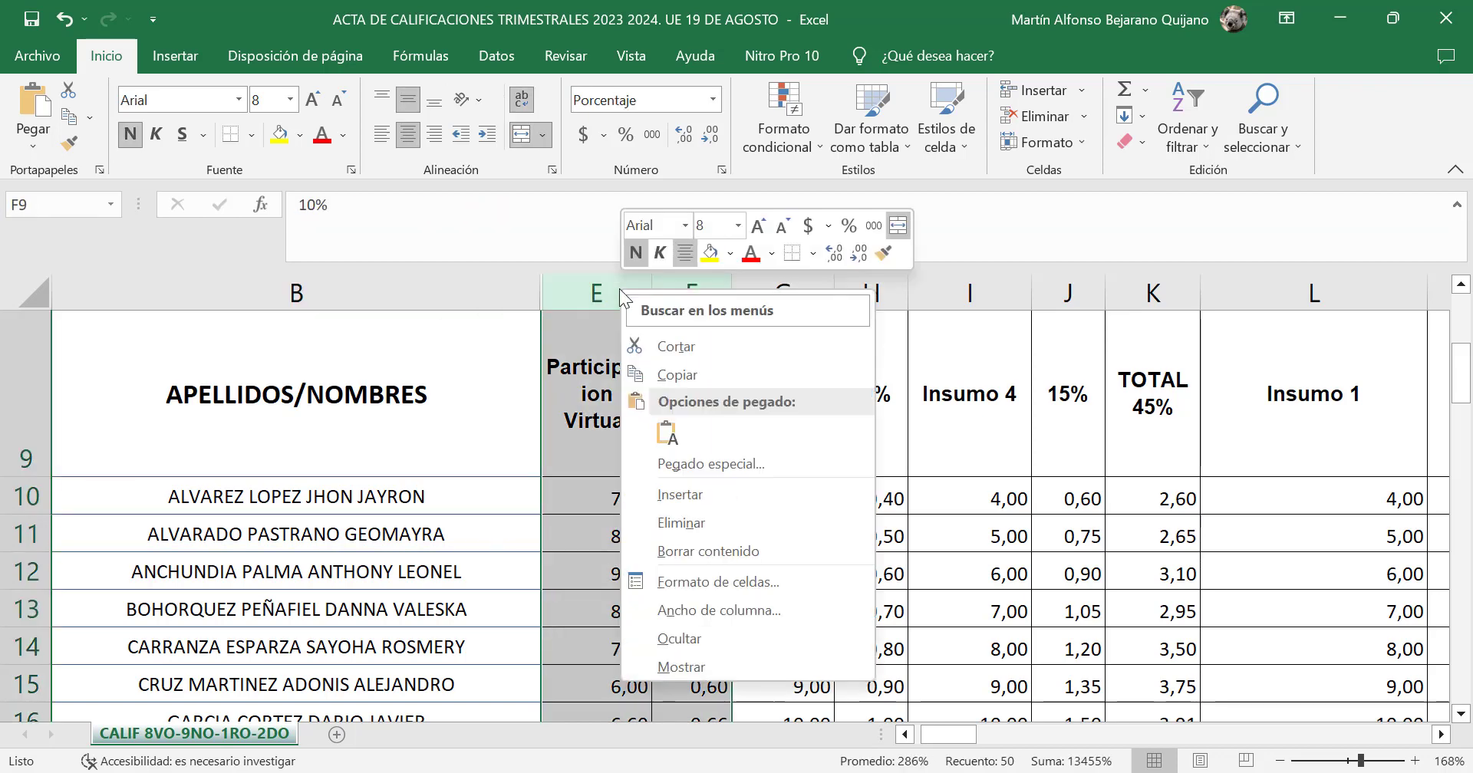
click(679, 640)
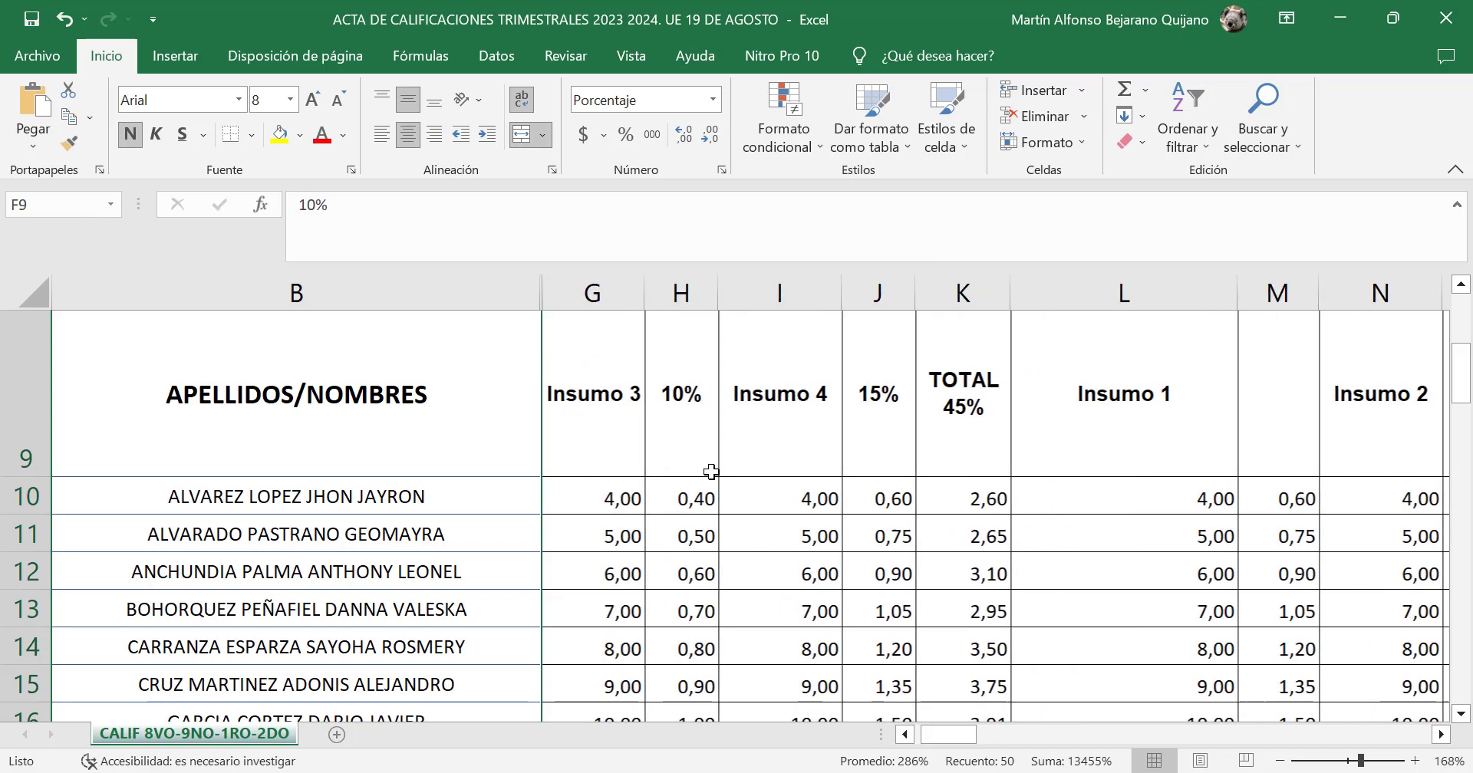
- Look through the Insumo 3 grades of the first students and go up to the individual activities heading in row 8
click(615, 487)
key(Down)
key(Down)
key(Down)
key(Up)
key(Up)
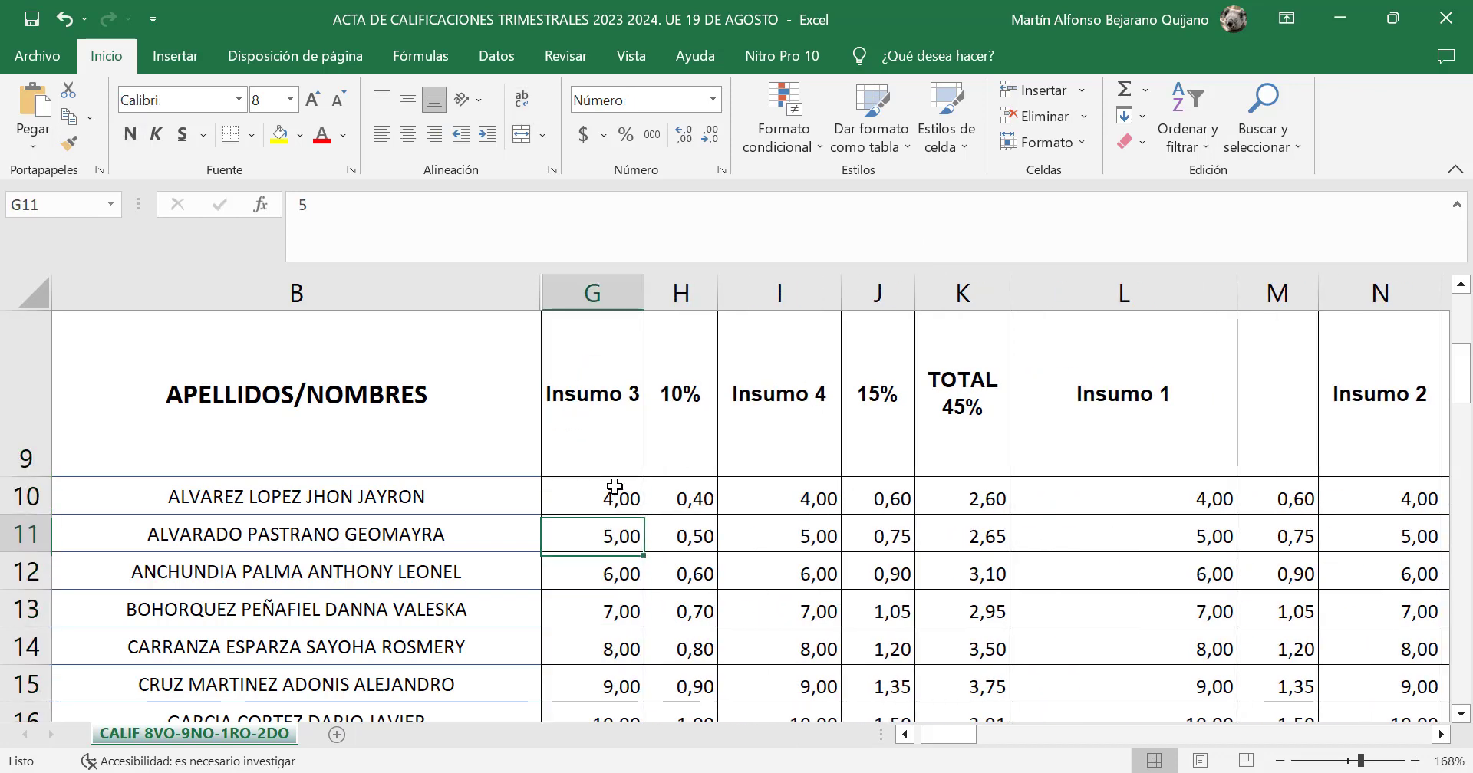
key(Up)
key(Down)
key(Down)
key(Down)
key(Down)
key(Up)
key(Up)
key(Up)
key(Up)
key(Up)
key(Up)
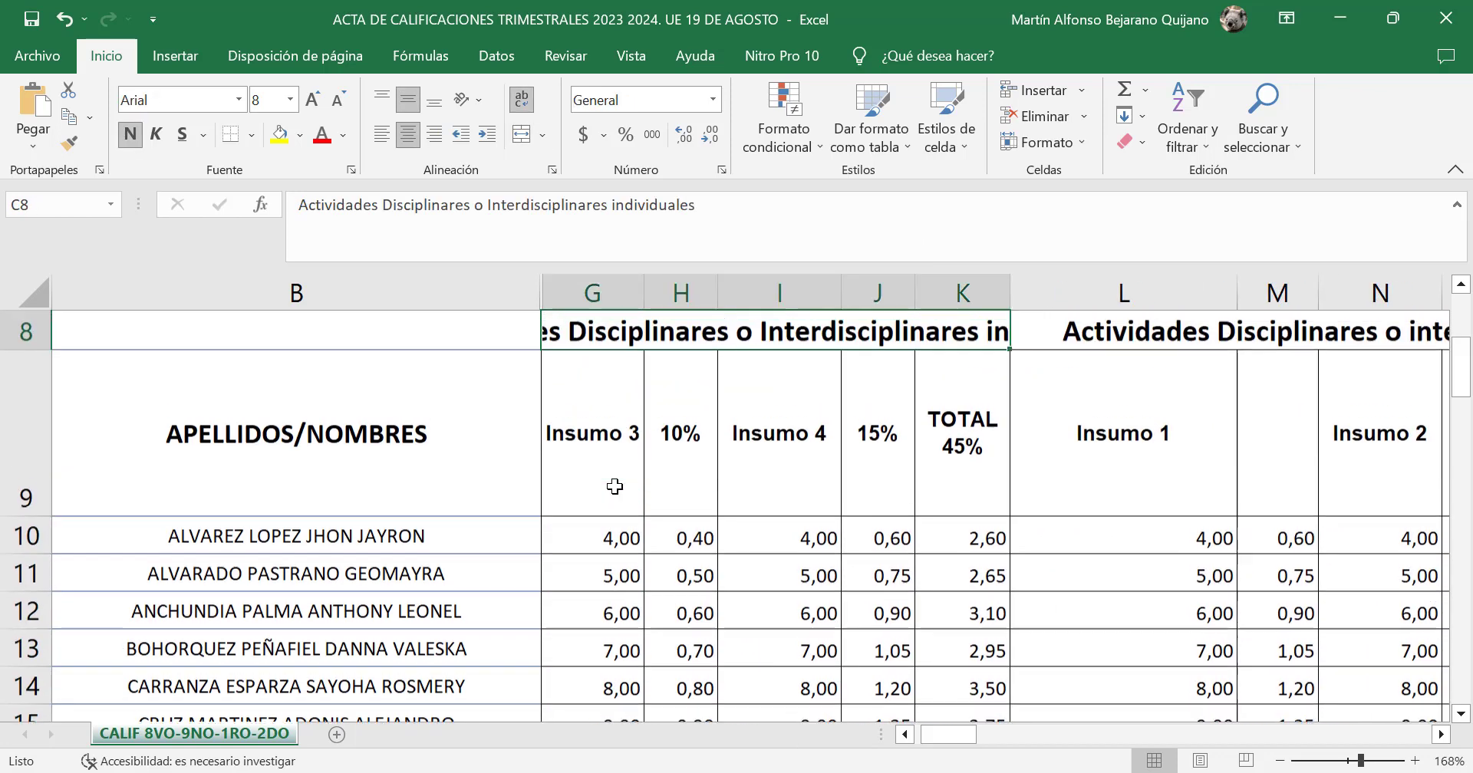
- Hide columns G and H, which hold the Insumo 3 grades and their 10% weighting
click(695, 293)
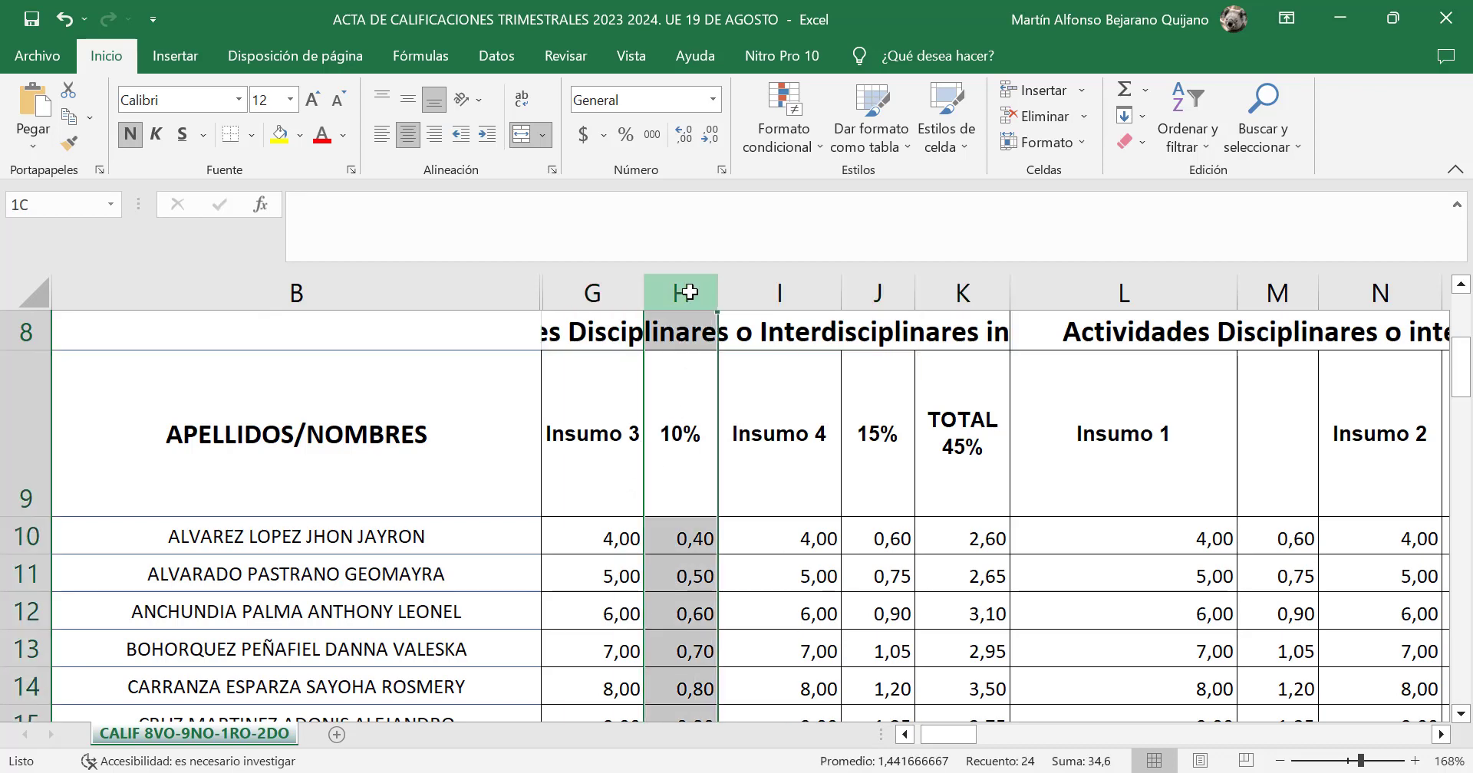
drag(688, 292, 590, 288)
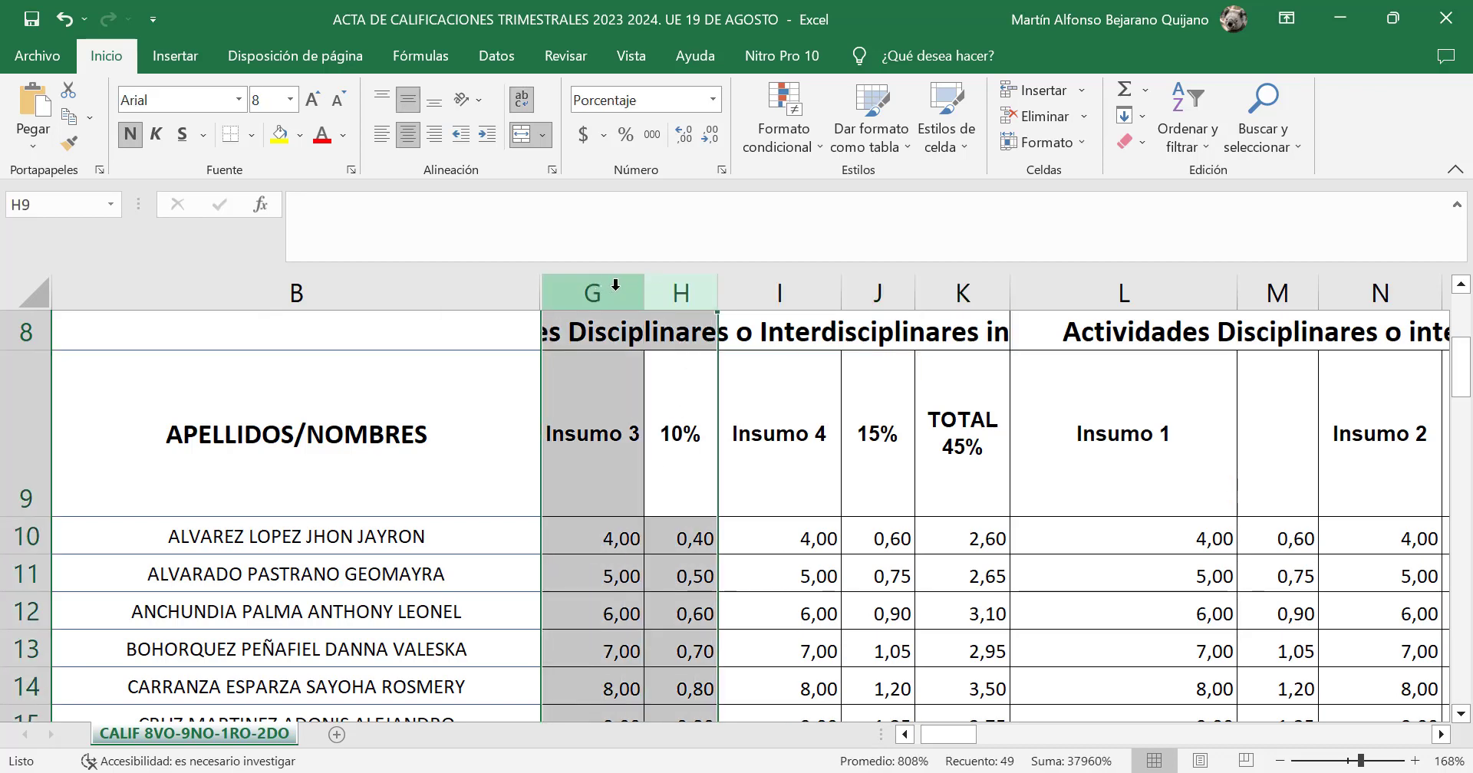
right_click(615, 290)
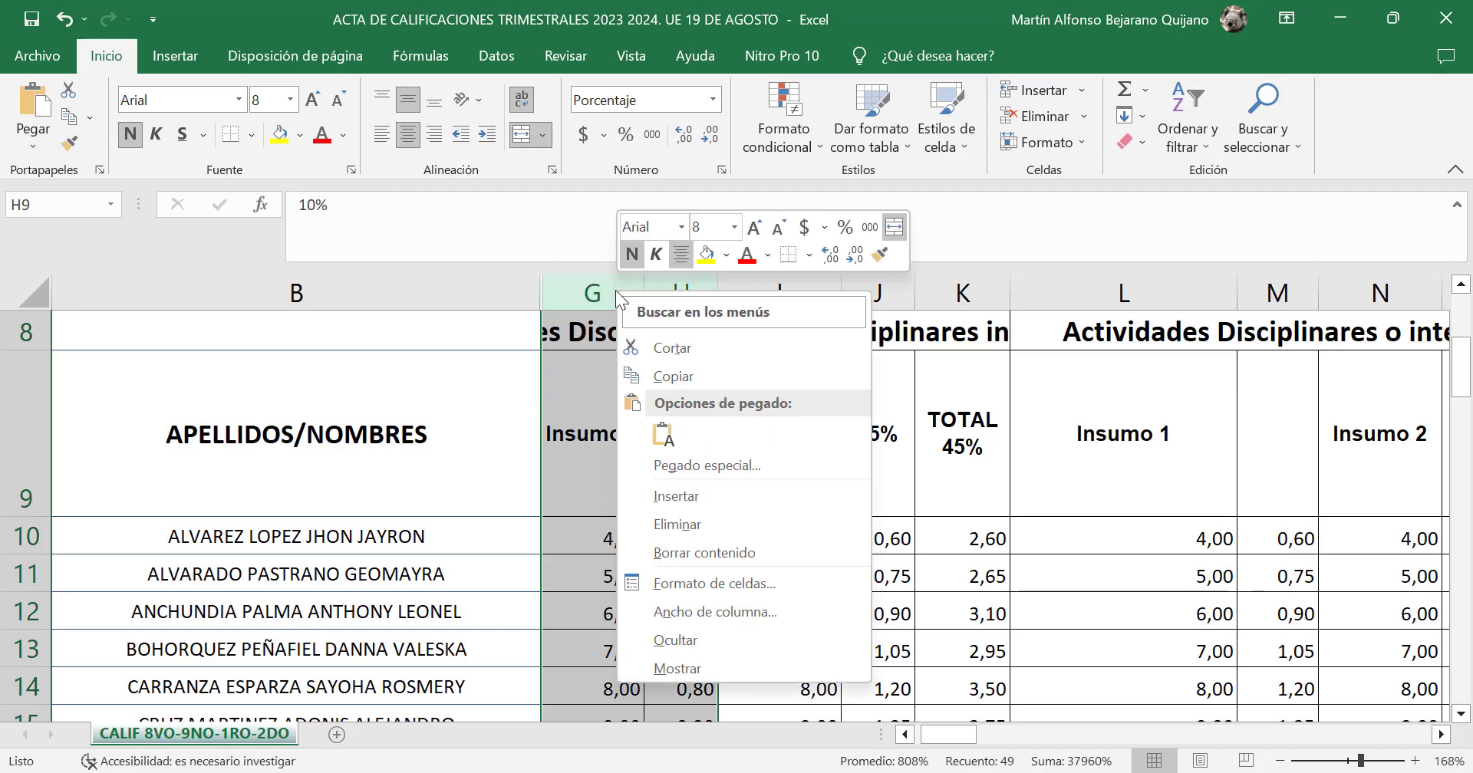
click(725, 641)
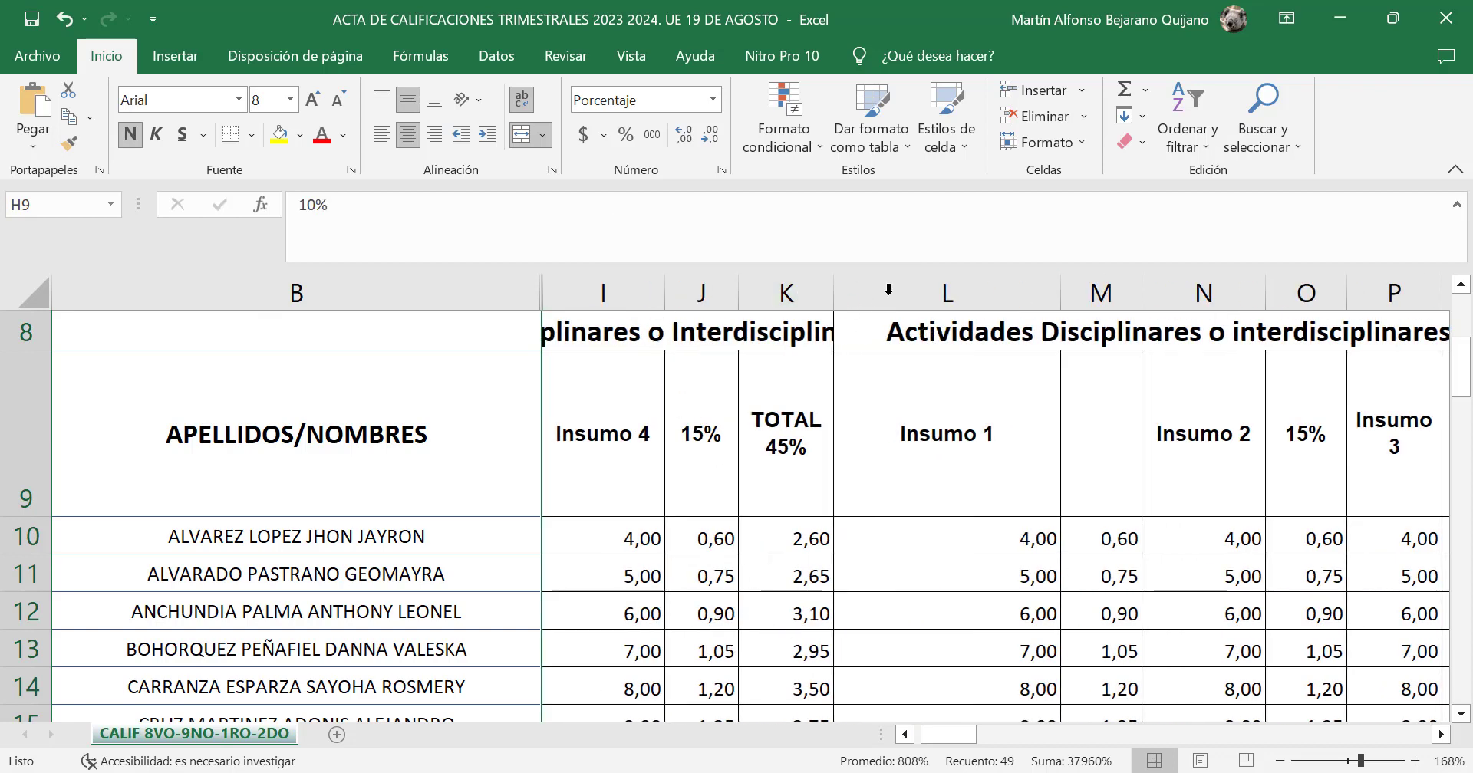
- Hide columns I to K, covering the Insumo 4 grades, their 15% weighting and the individual TOTAL 45%
click(819, 290)
drag(782, 290, 591, 291)
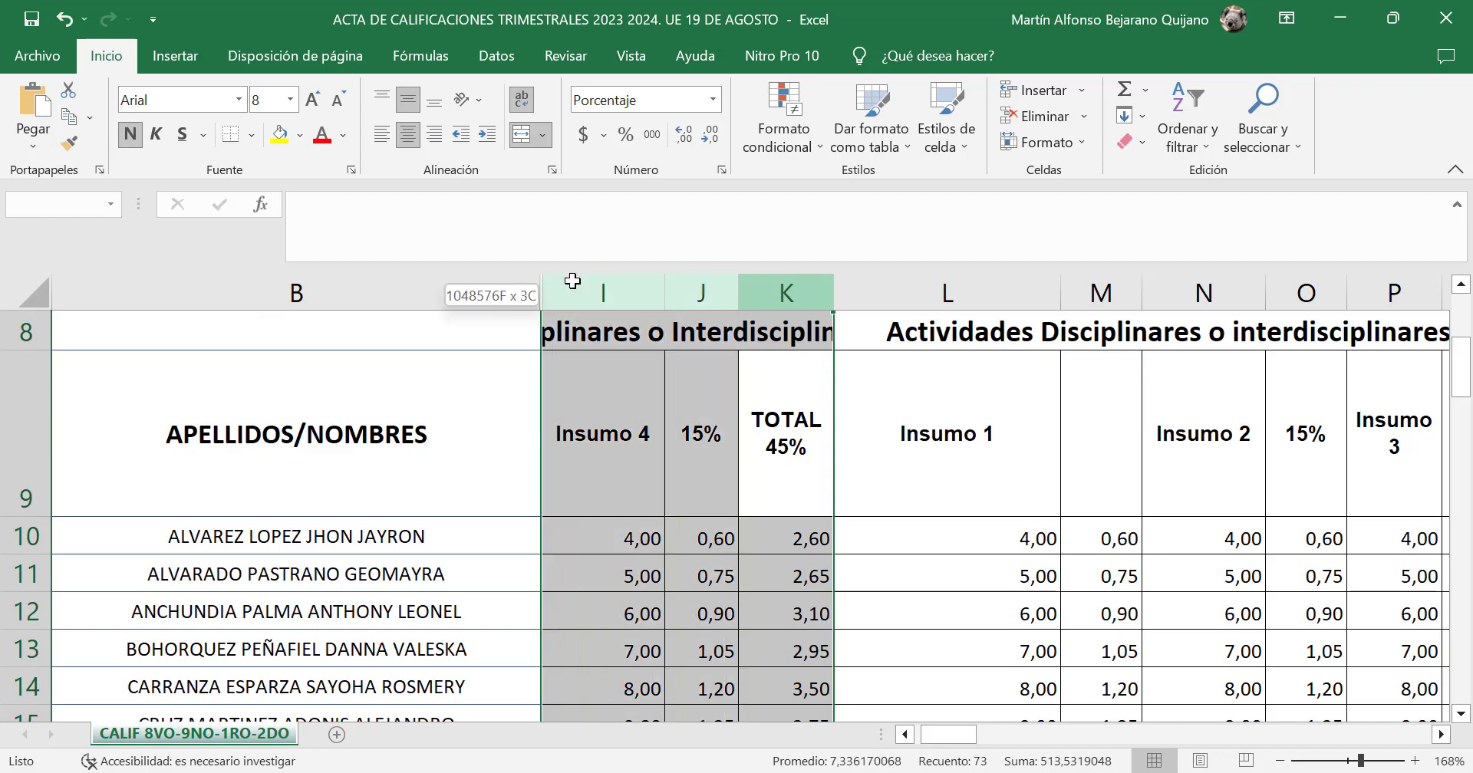
right_click(586, 301)
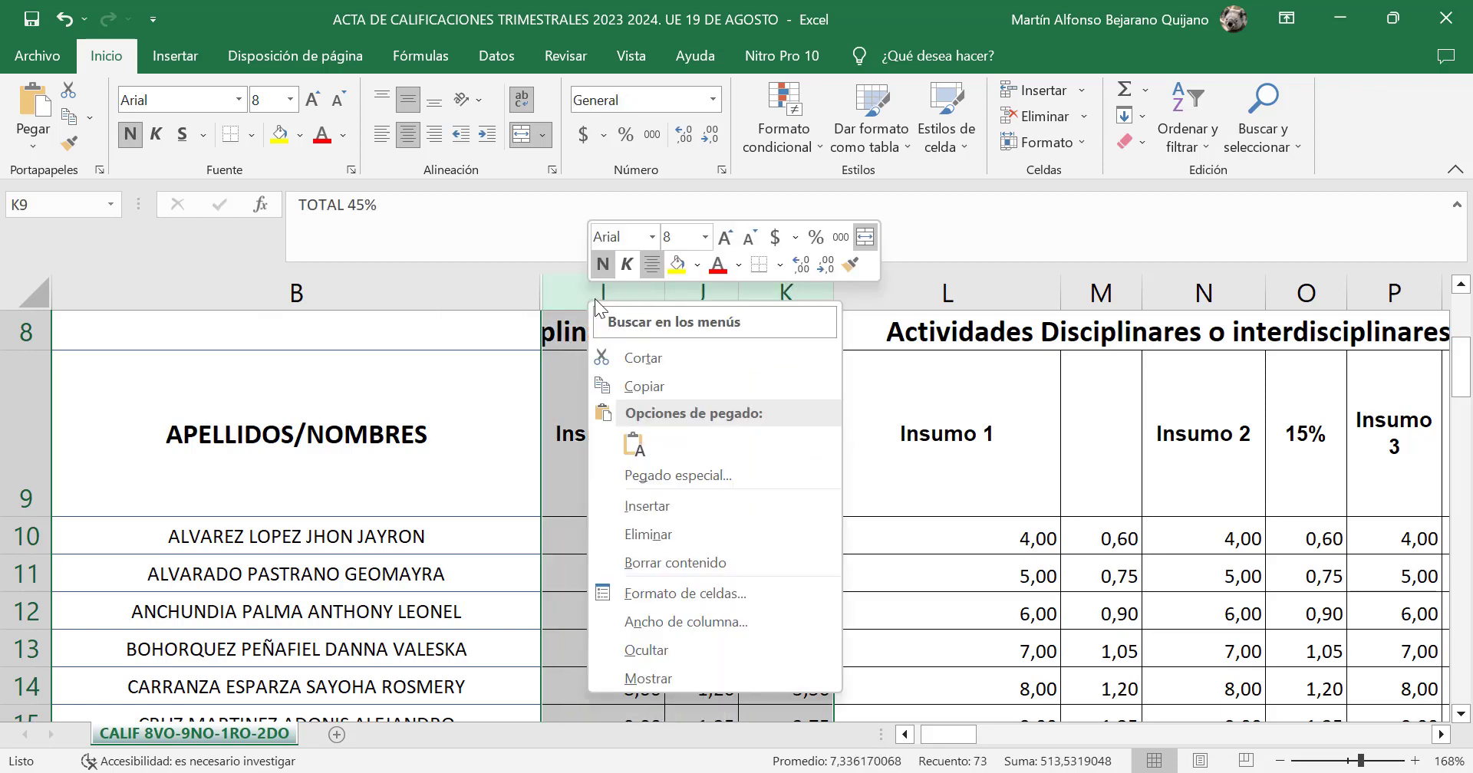
click(793, 296)
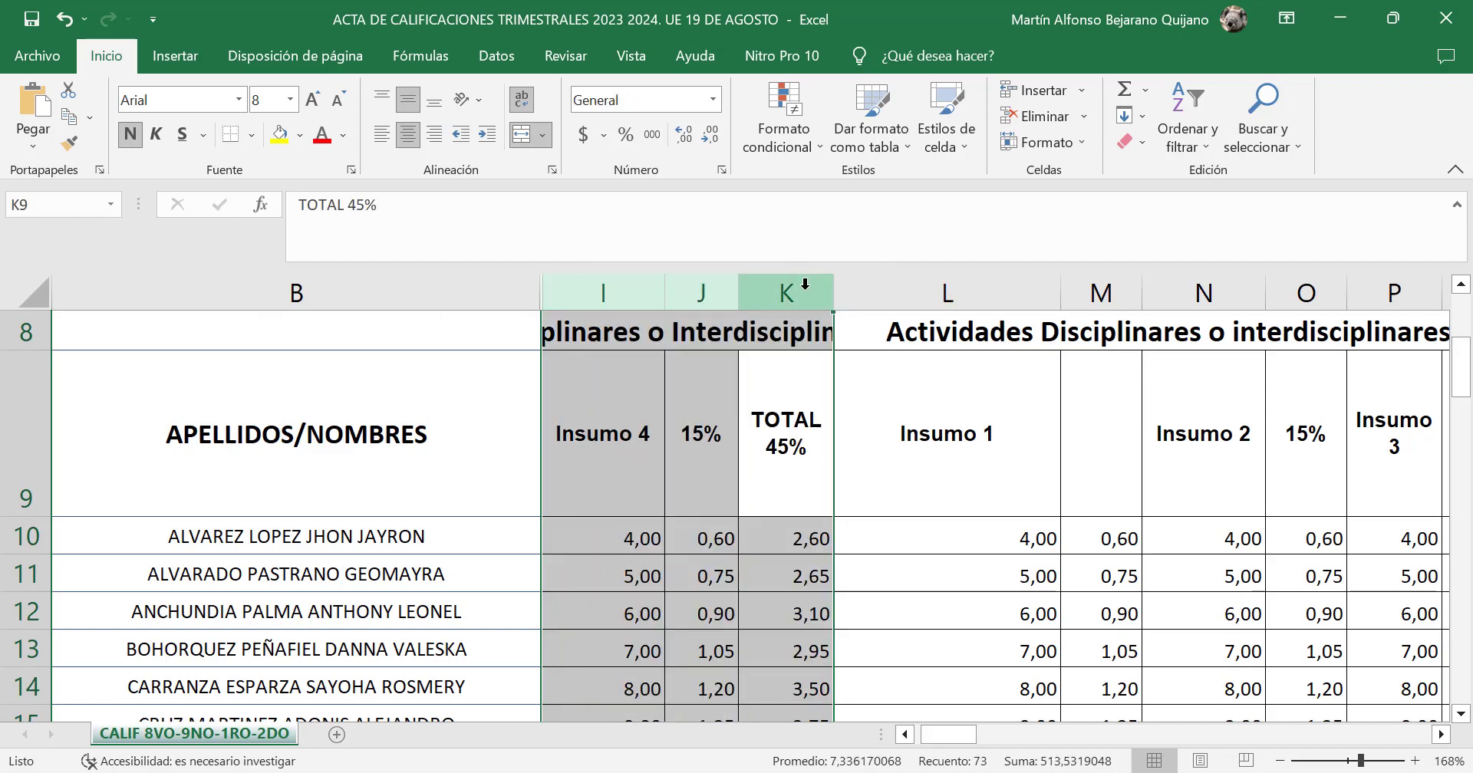
drag(790, 292, 592, 292)
drag(774, 290, 577, 289)
right_click(587, 289)
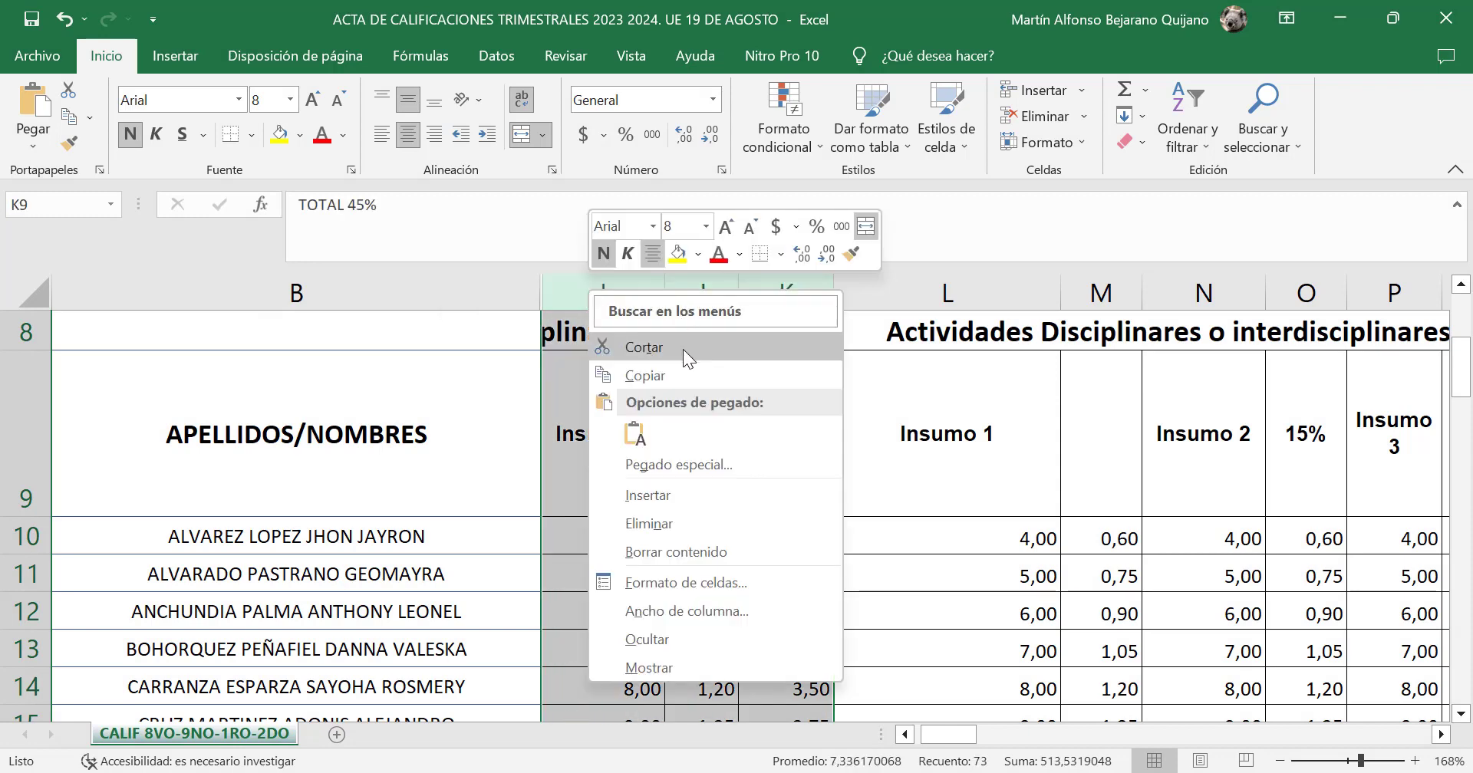
click(678, 646)
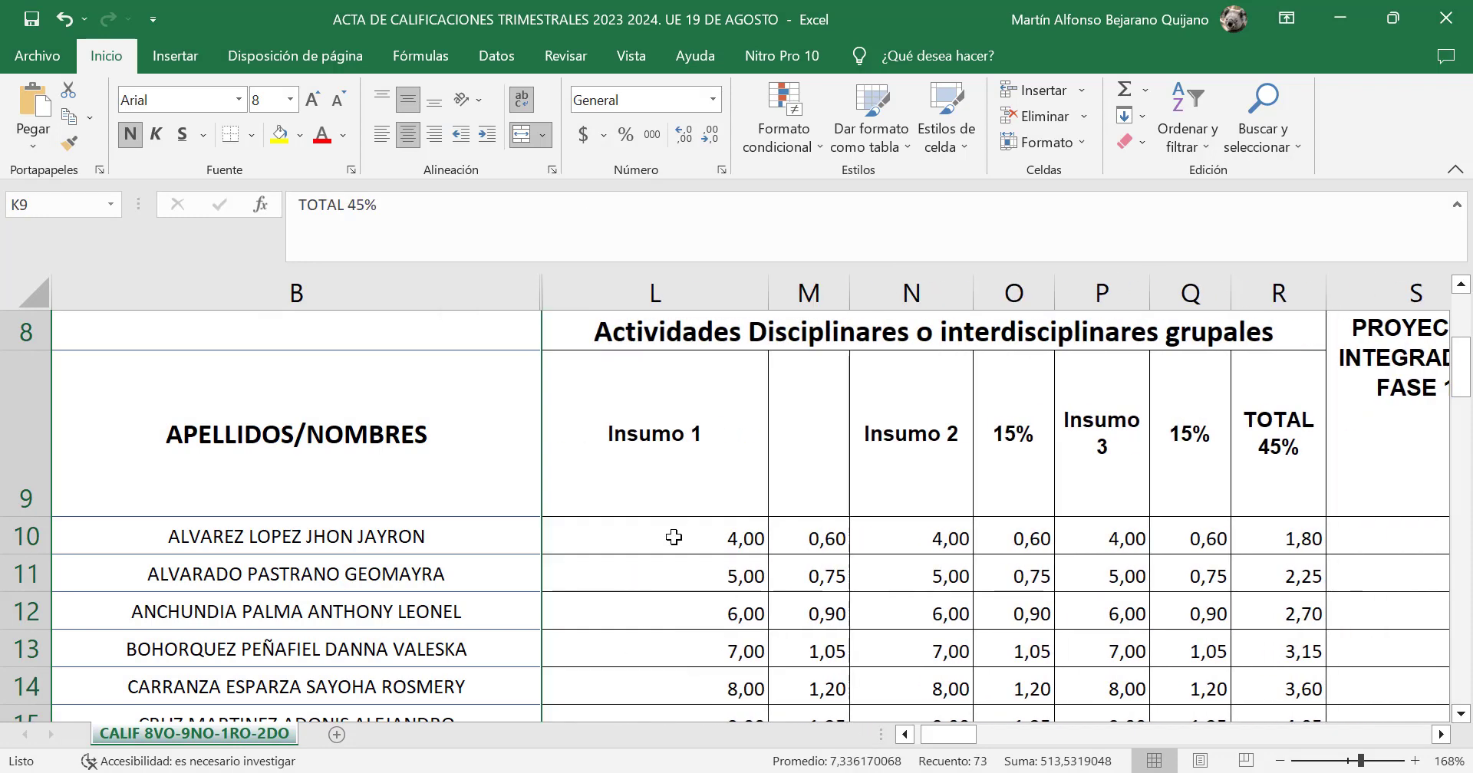
- Unhide columns C to K, between the student names and the group activities, so the individual activity grades show again
click(683, 584)
click(720, 646)
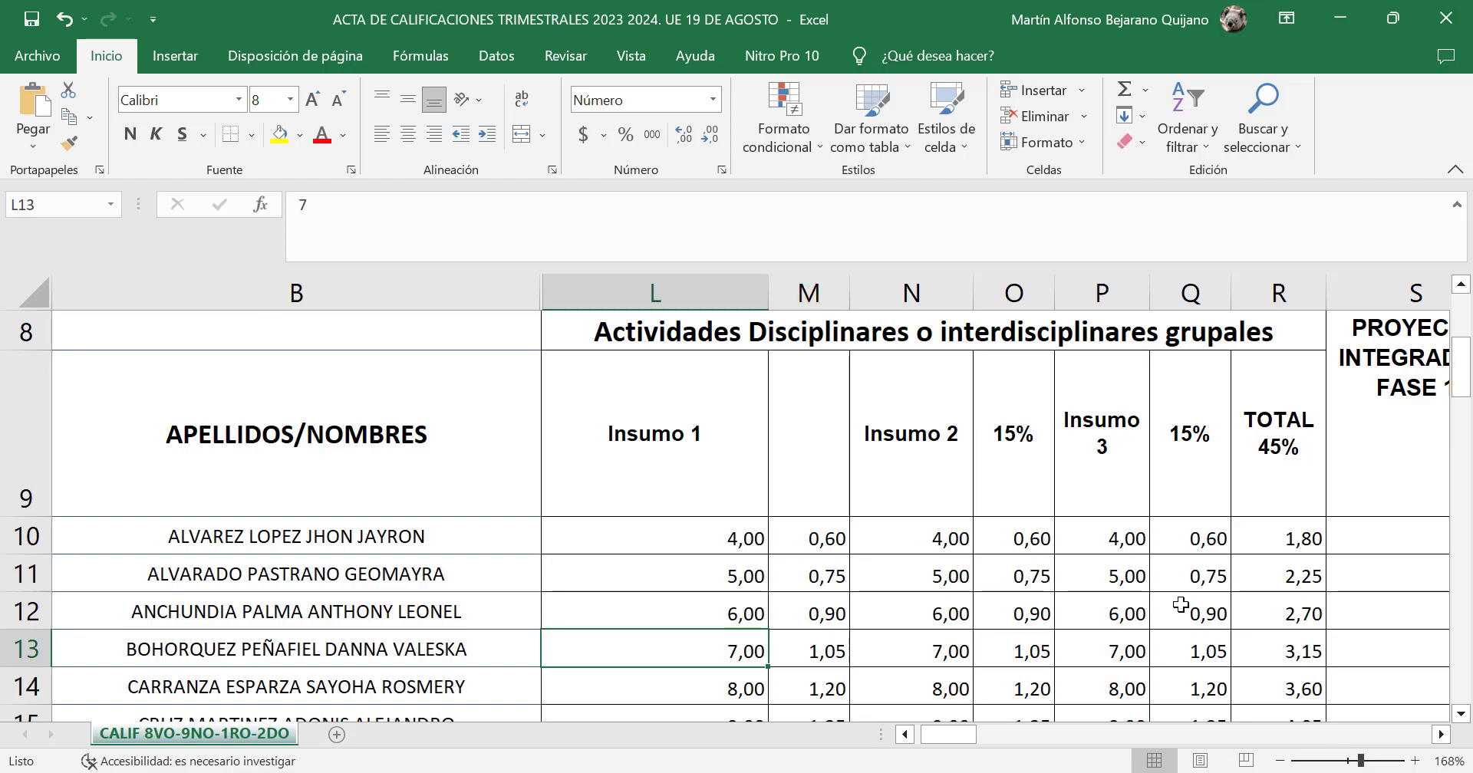
mouse_move(1347, 765)
mouse_down()
mouse_move(1303, 765)
mouse_move(1345, 765)
mouse_up()
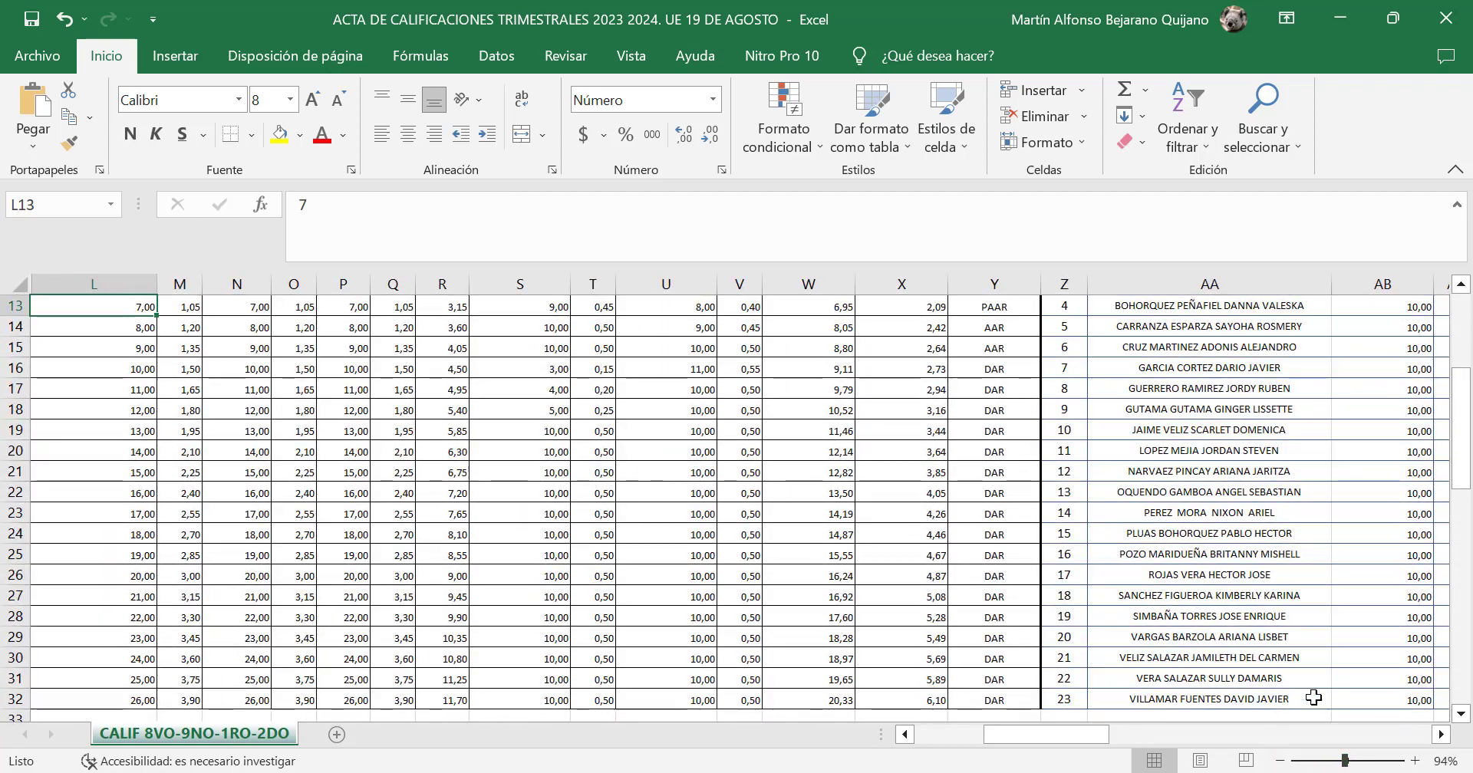
drag(1090, 734, 1021, 734)
drag(1462, 468, 1462, 408)
click(499, 286)
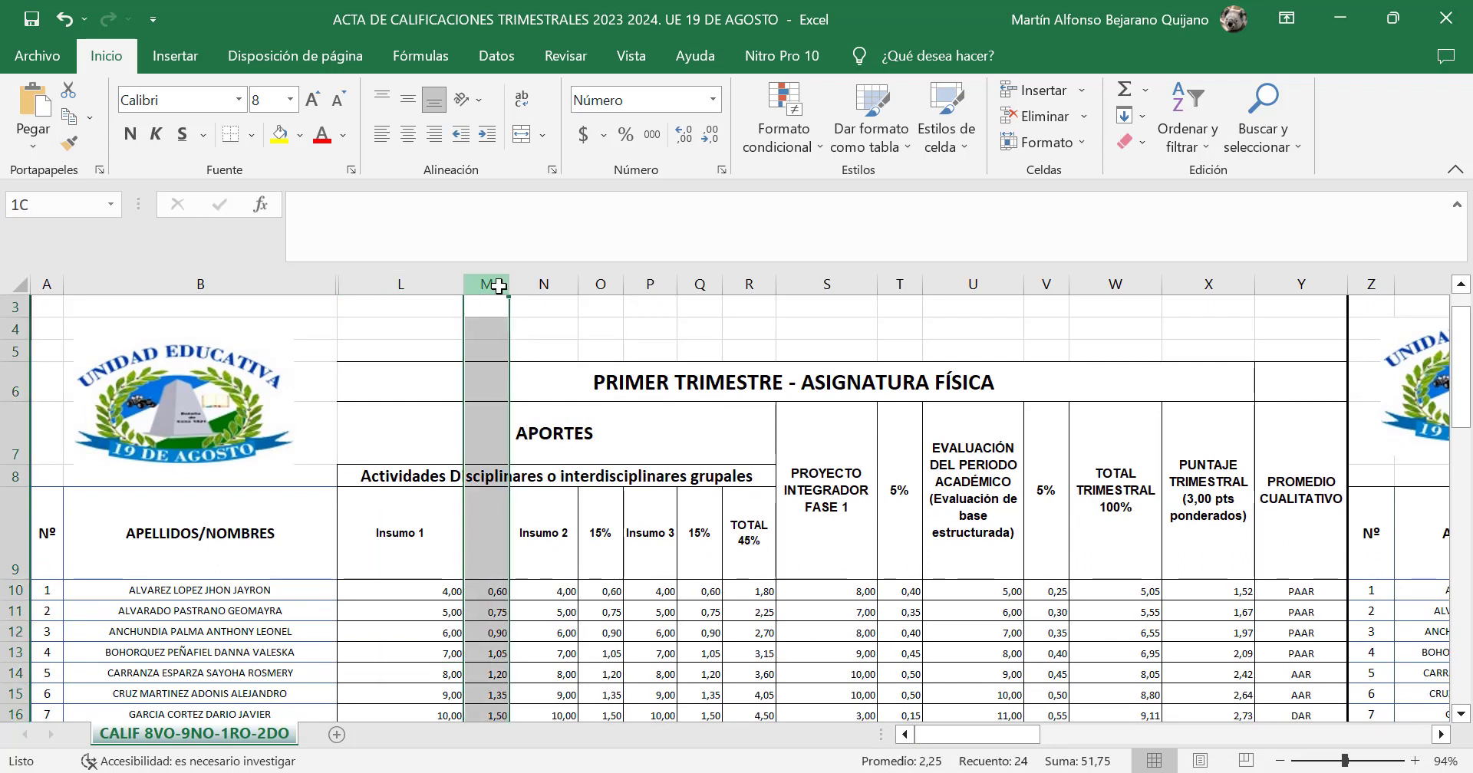
drag(499, 286, 244, 281)
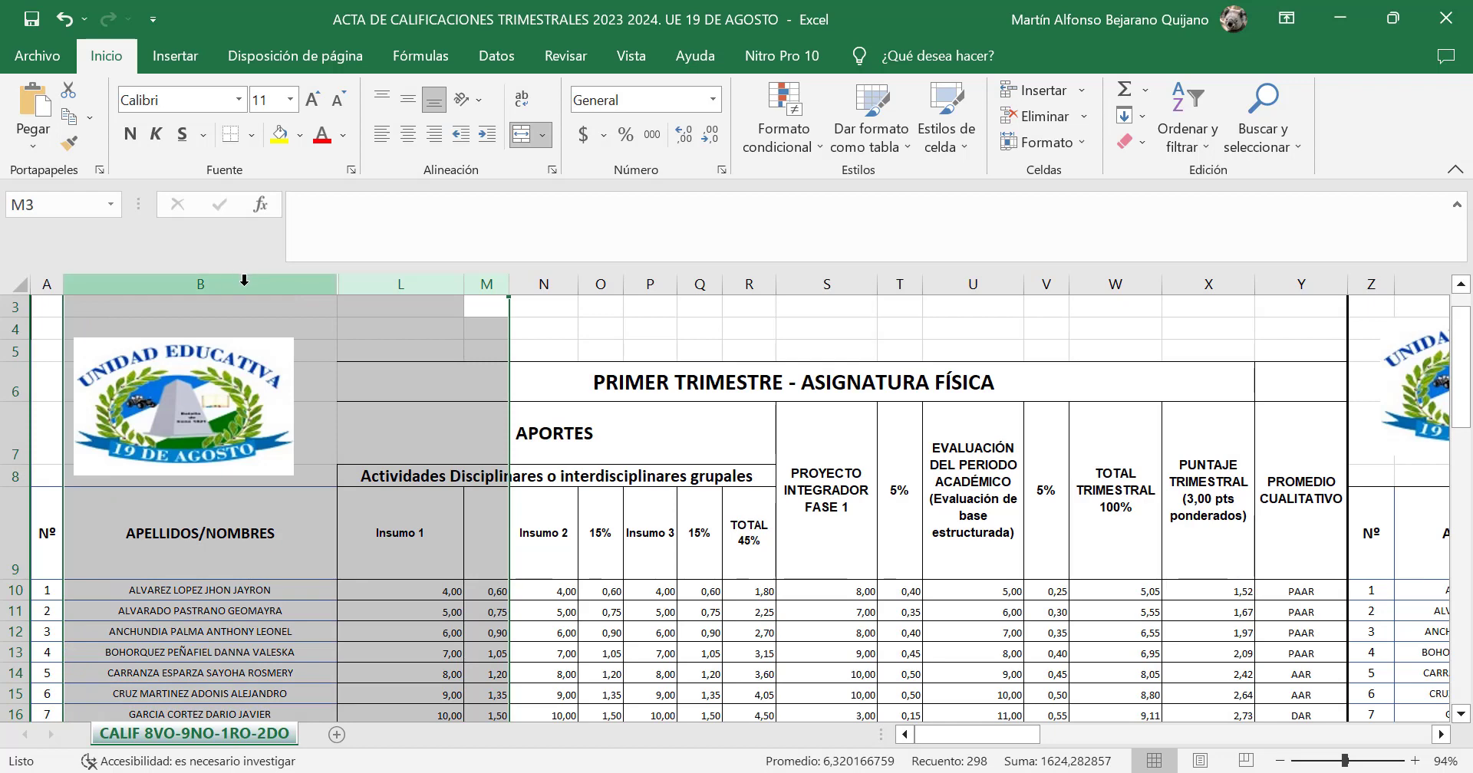
right_click(244, 280)
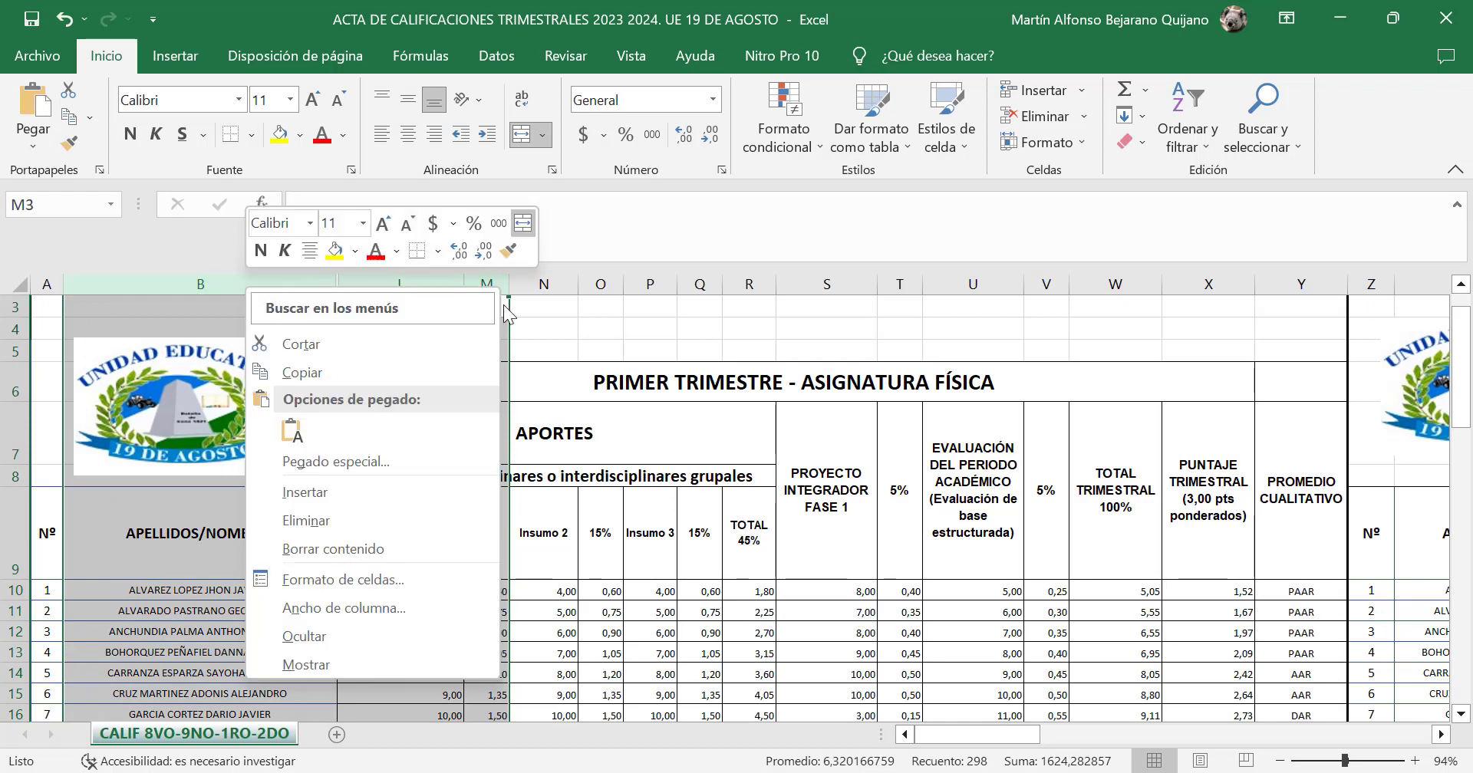
click(394, 664)
click(909, 546)
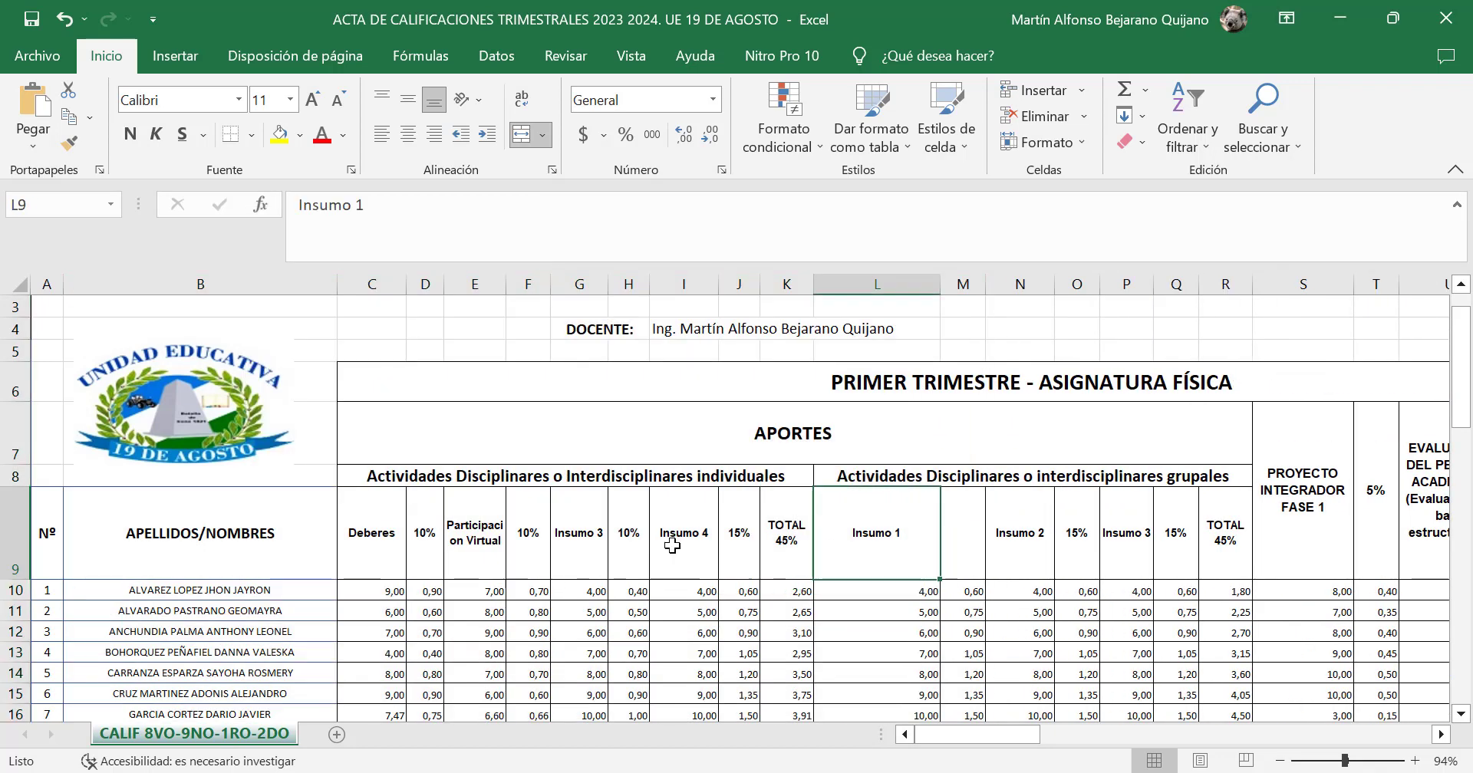
- Look across the first student's individual activity grades and weightings in row 10, starting from Deberes
click(381, 590)
key(Right)
key(Right)
key(Right)
key(Right)
key(Right)
key(Right)
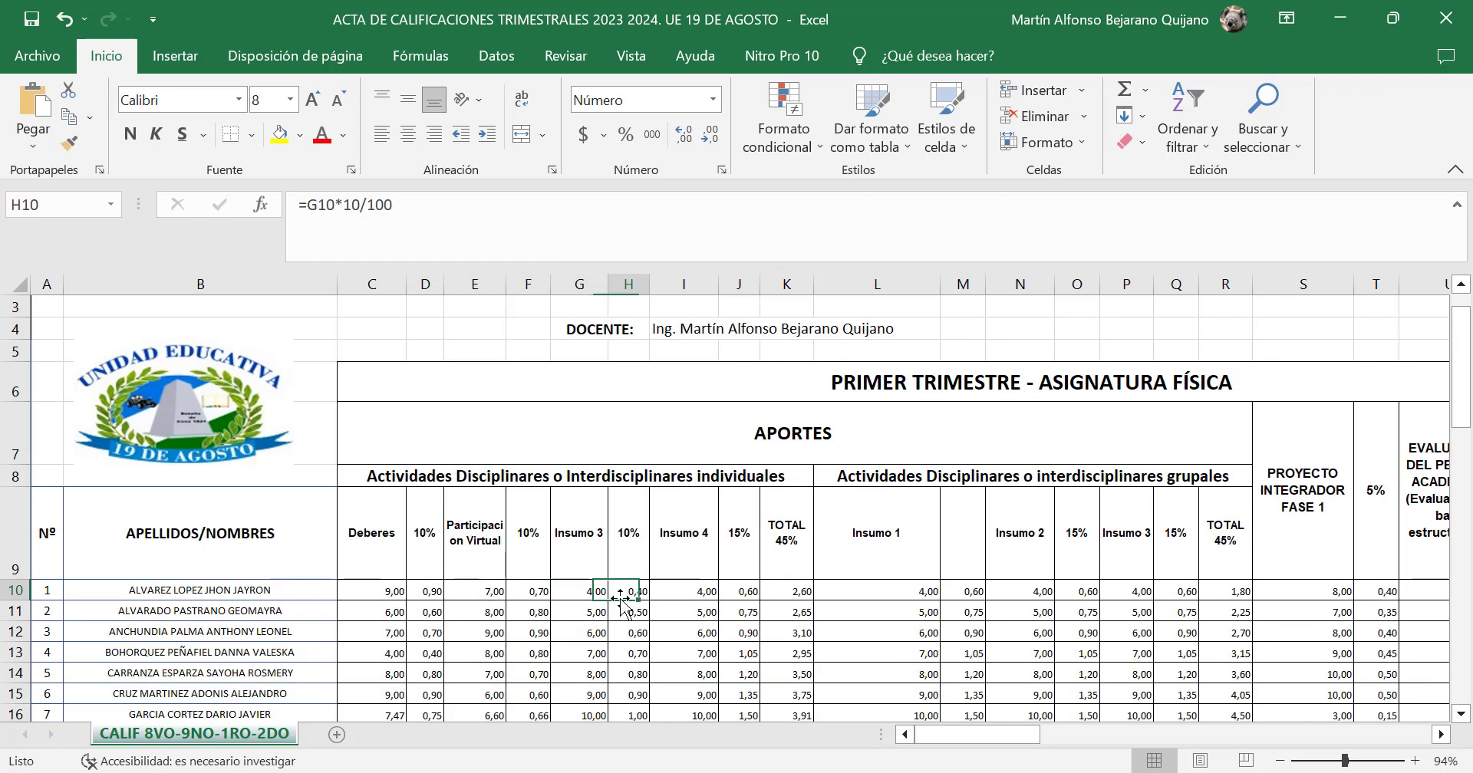
key(Down)
- Hide columns C to K, covering all individual activities, and go down the group Insumo 1 grades to row 13
mouse_move(794, 283)
mouse_down()
mouse_move(328, 299)
mouse_move(371, 317)
mouse_up()
right_click(371, 316)
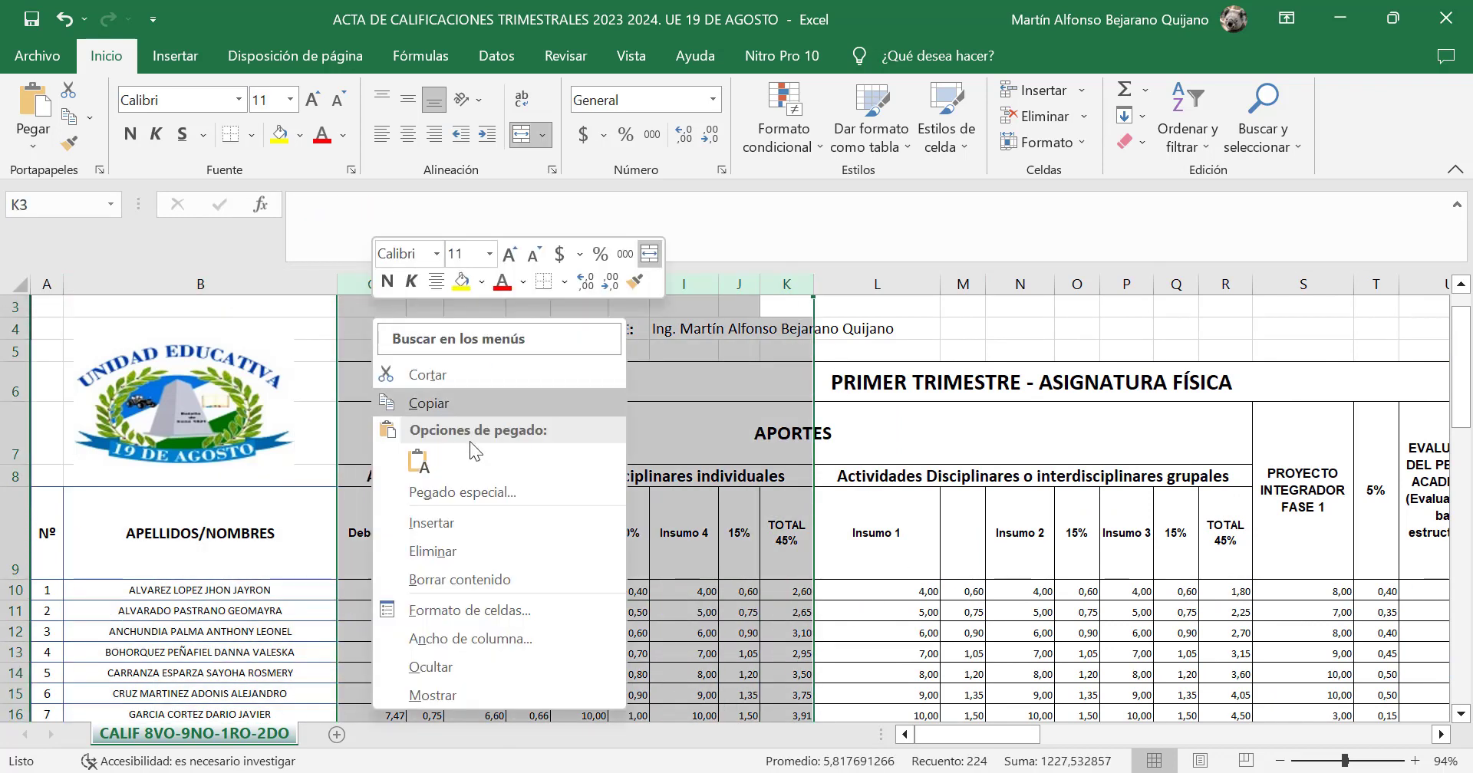
click(485, 665)
click(425, 616)
key(Down)
key(Down)
key(Down)
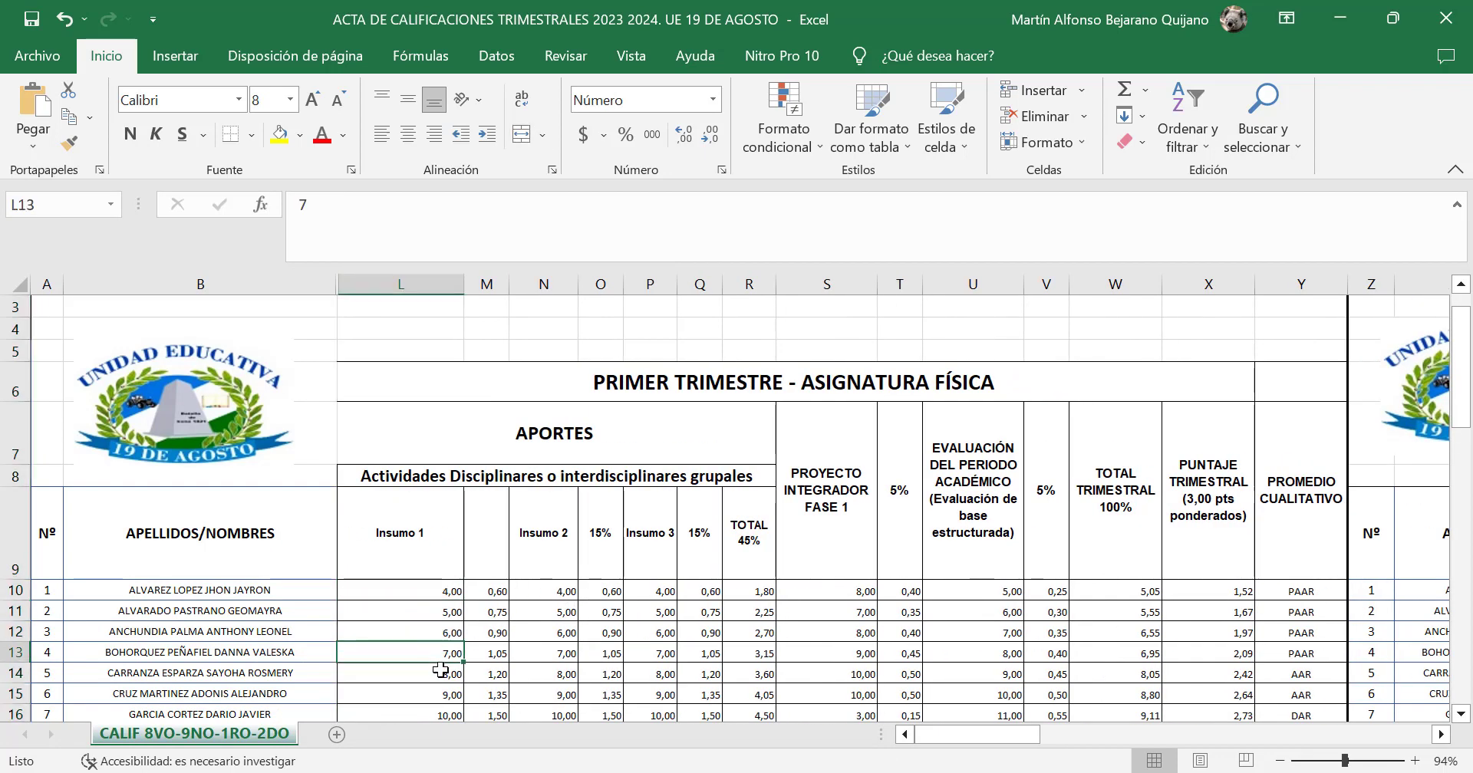
- Hide columns L and M, which hold the group Insumo 1 grades and their weighting, and go through the first Insumo 2 grades
drag(488, 285, 396, 285)
right_click(395, 286)
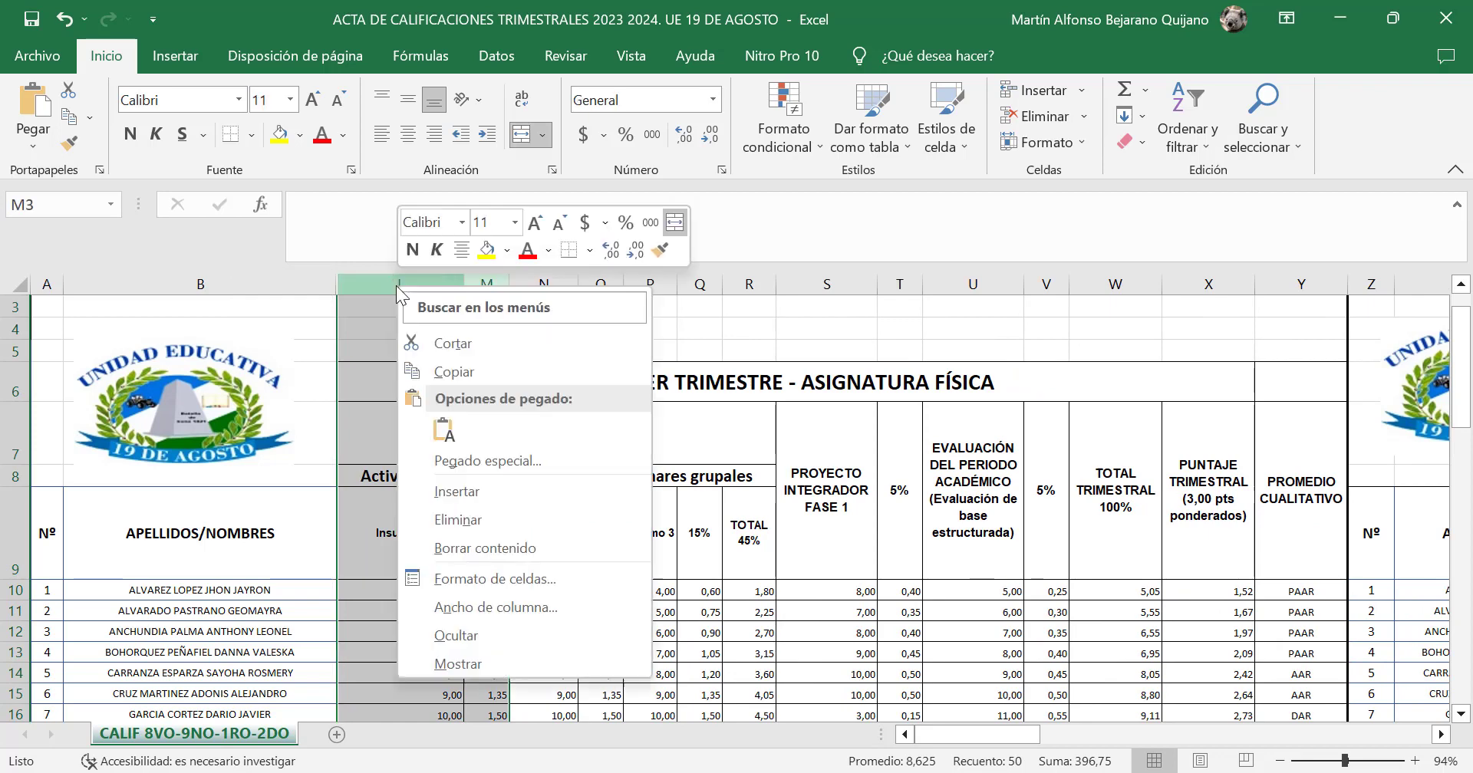
click(491, 636)
click(380, 591)
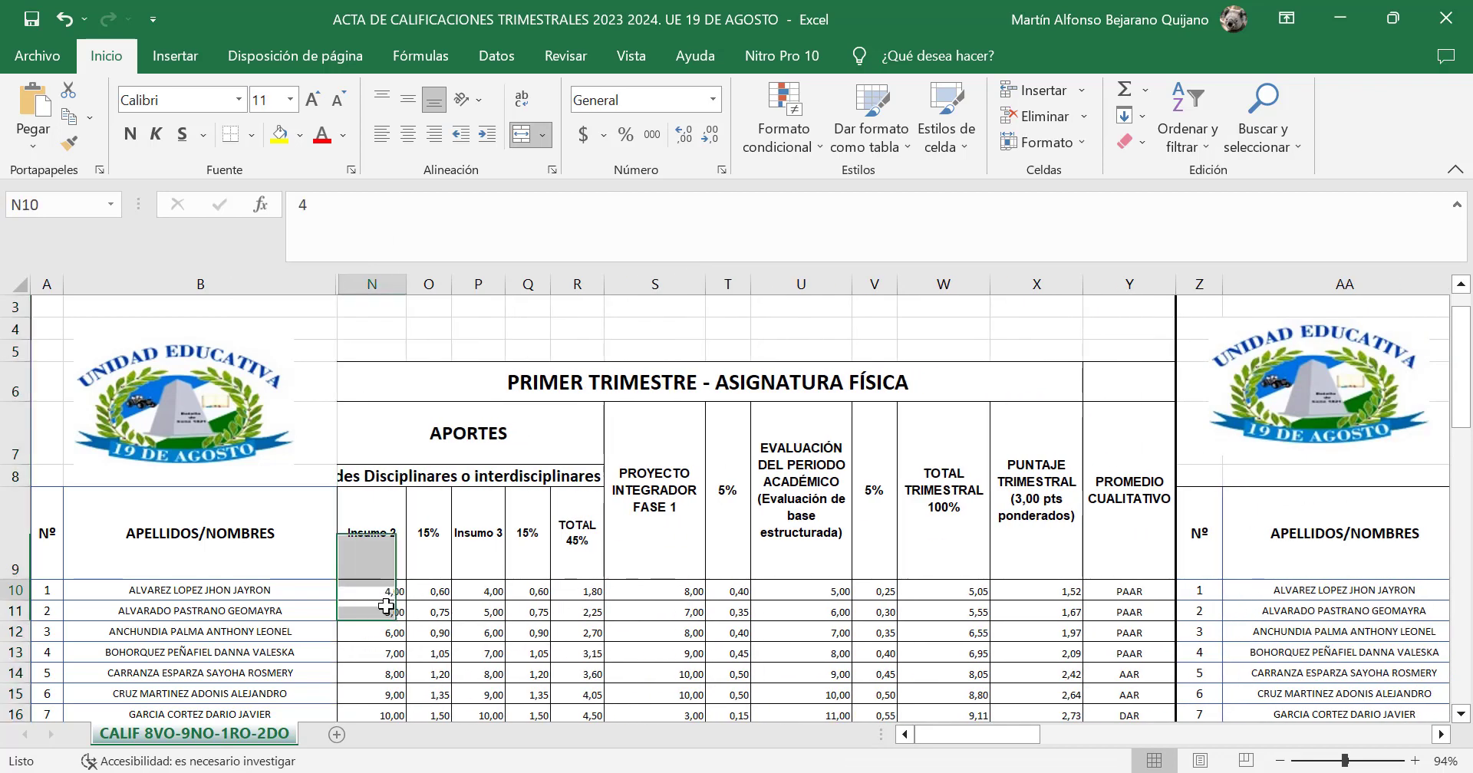
key(Down)
key(Down)
key(Down)
click(382, 682)
click(393, 592)
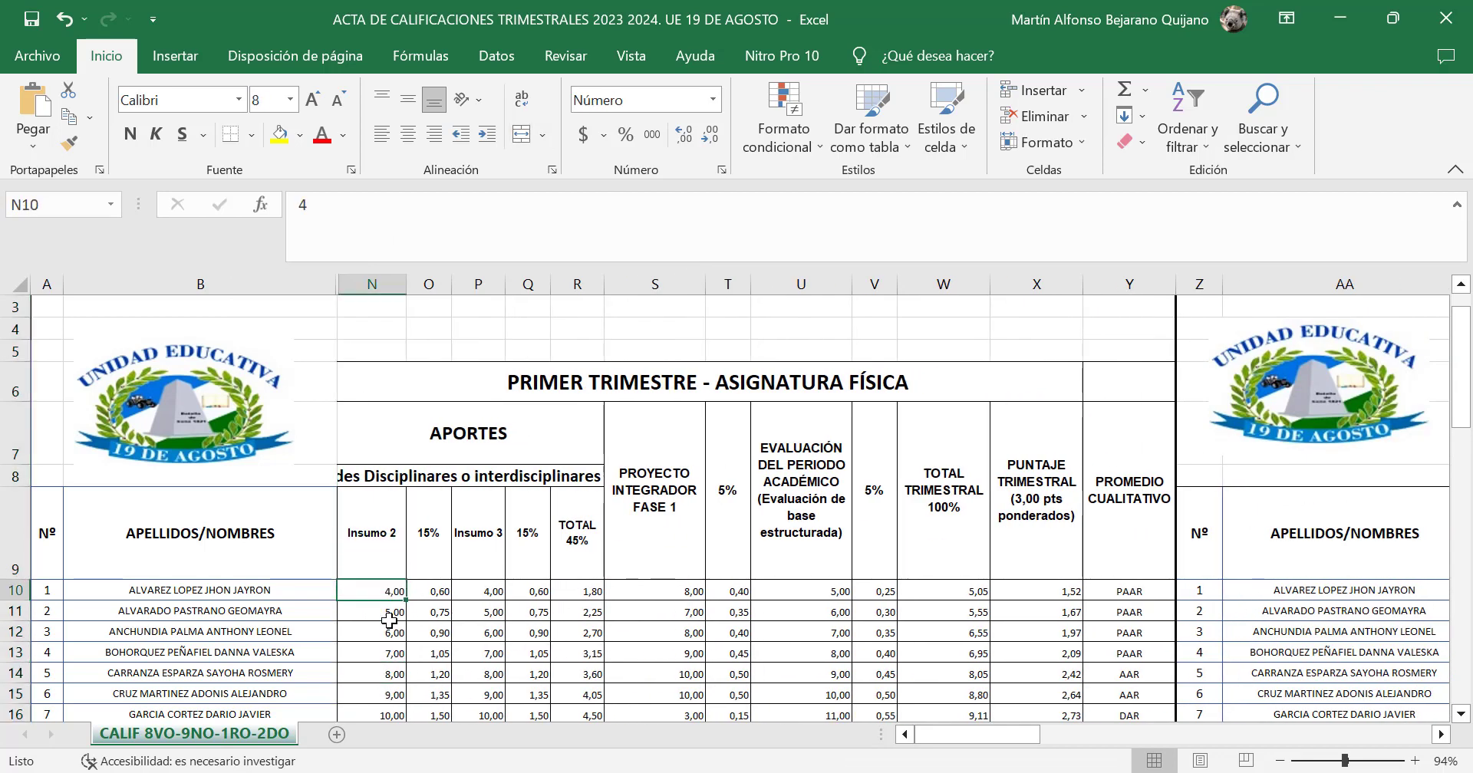
click(380, 652)
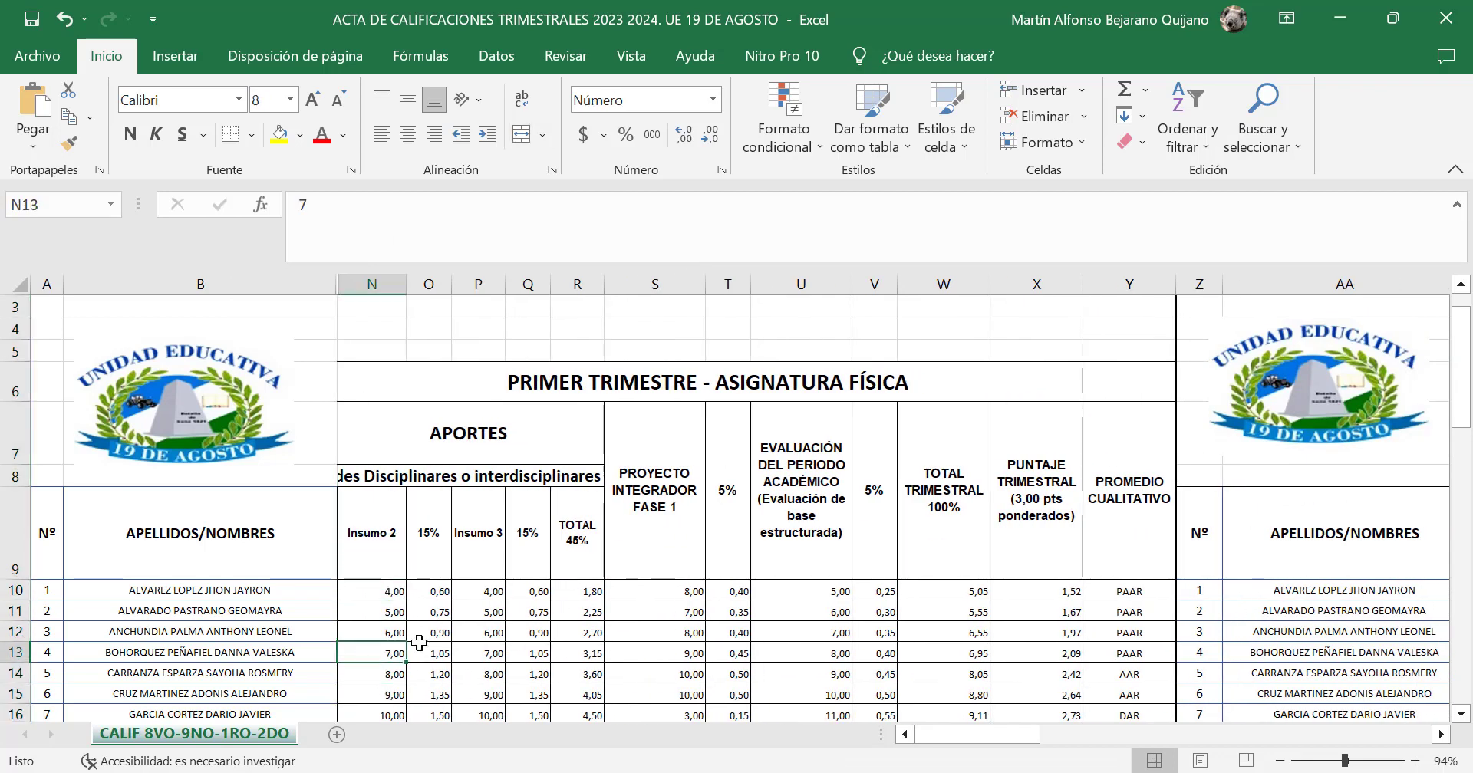
- Unhide columns C to M, between the student names and the group Insumo 2 grades
click(1369, 760)
click(1352, 761)
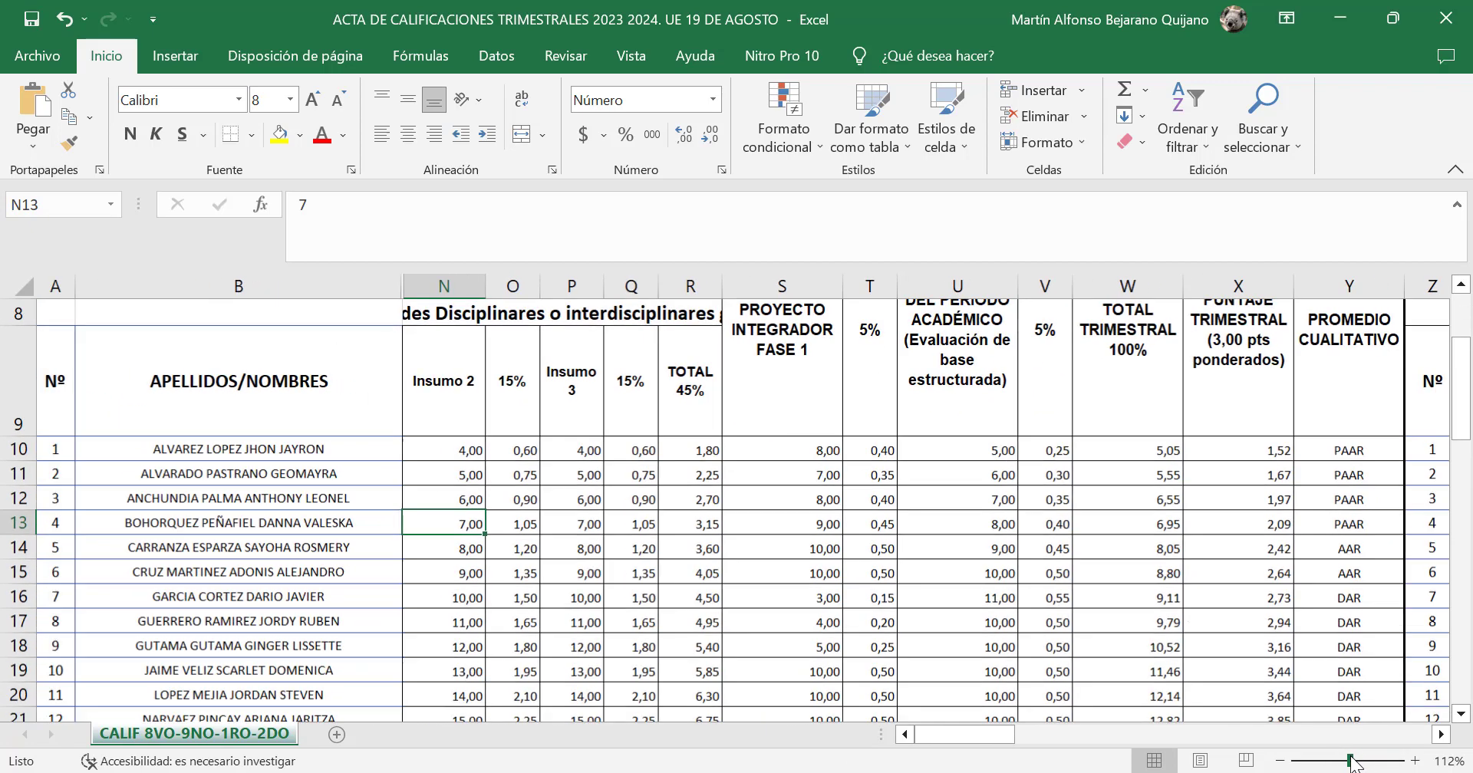
click(636, 271)
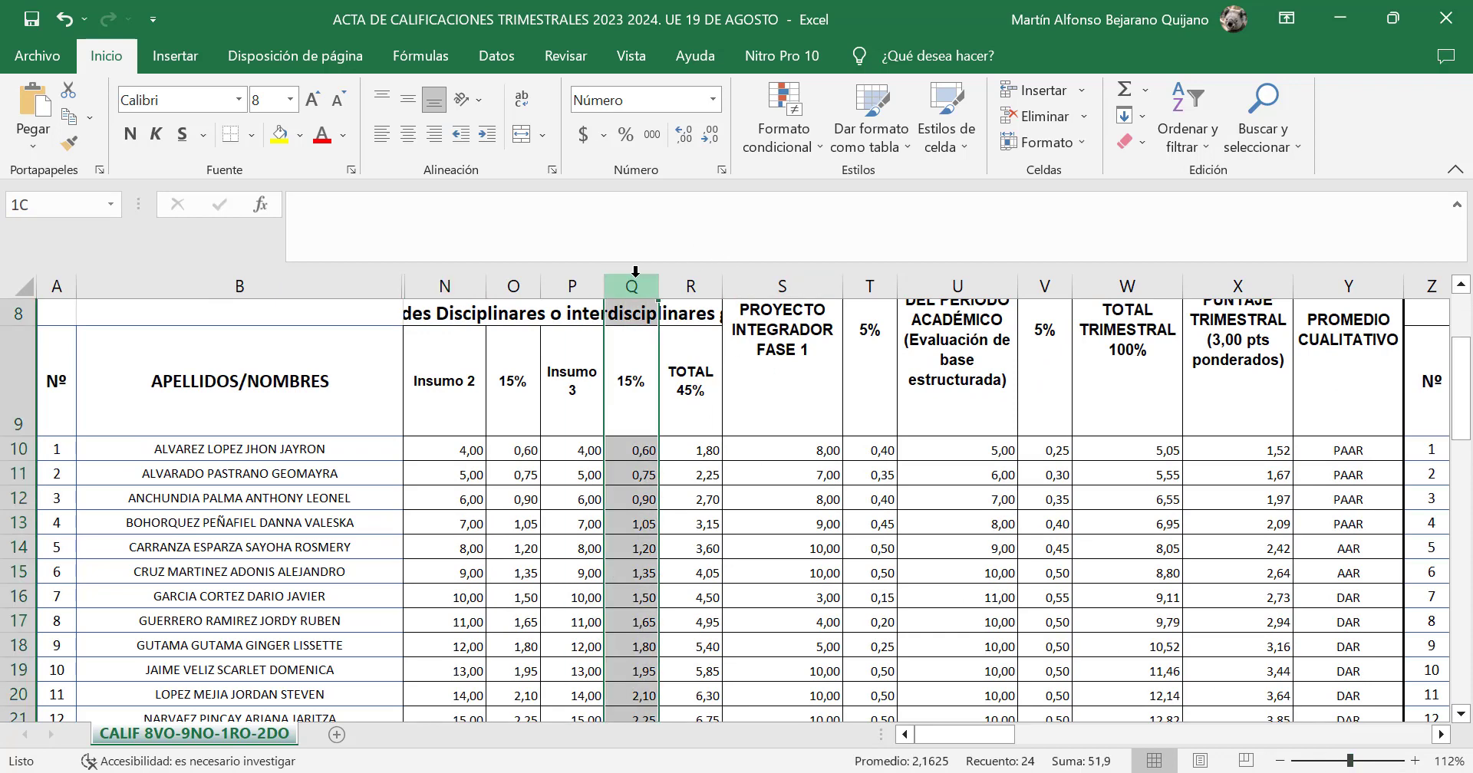
drag(636, 271, 293, 285)
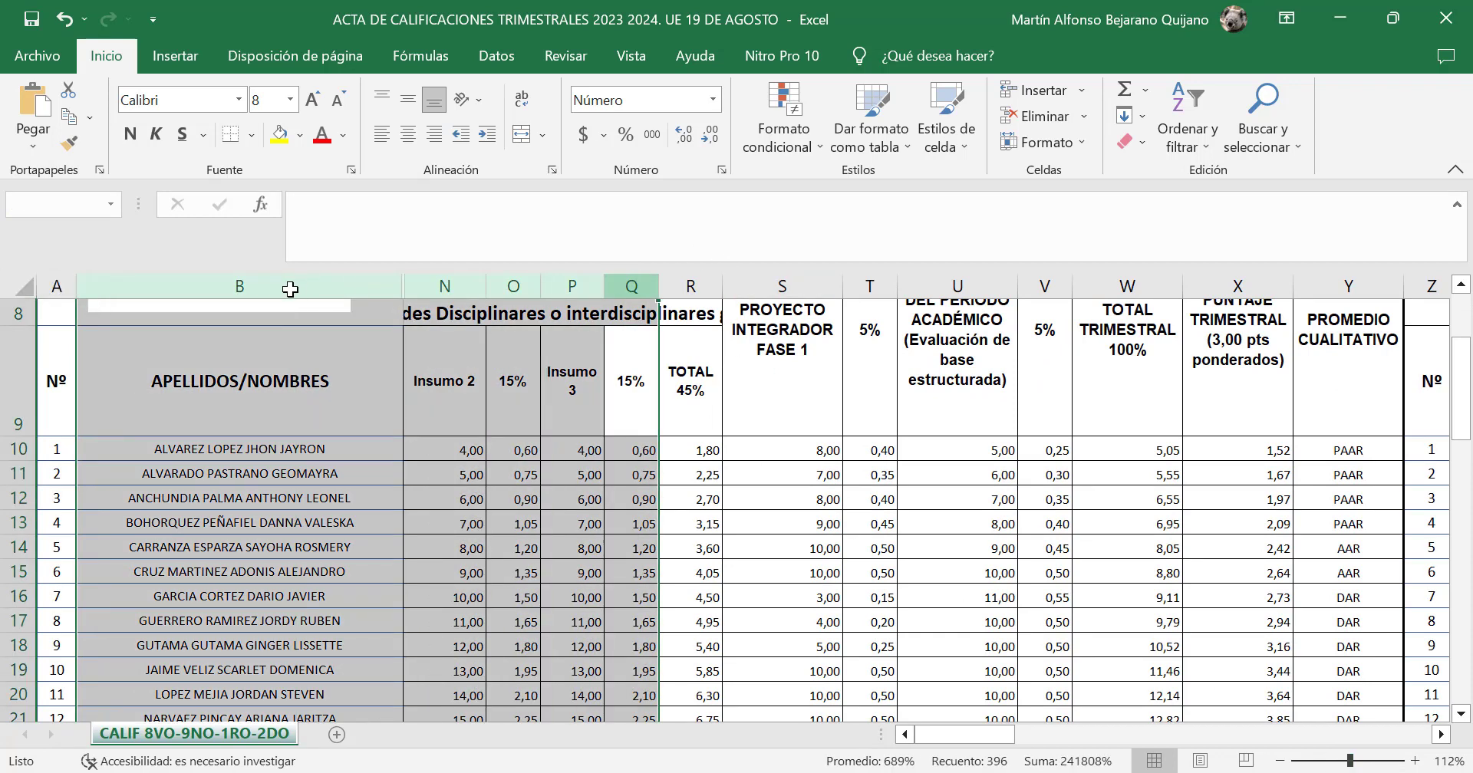
right_click(293, 285)
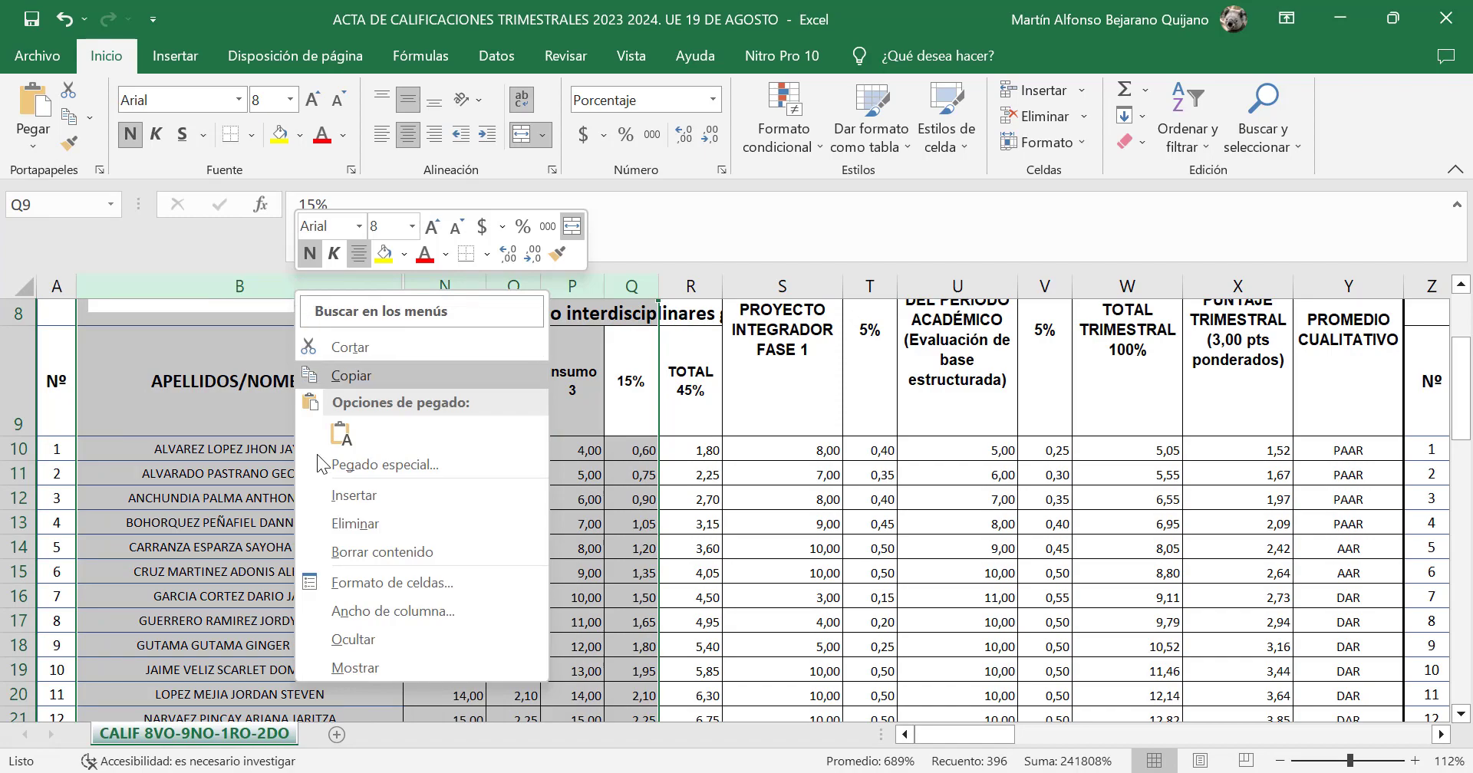
click(355, 668)
click(653, 548)
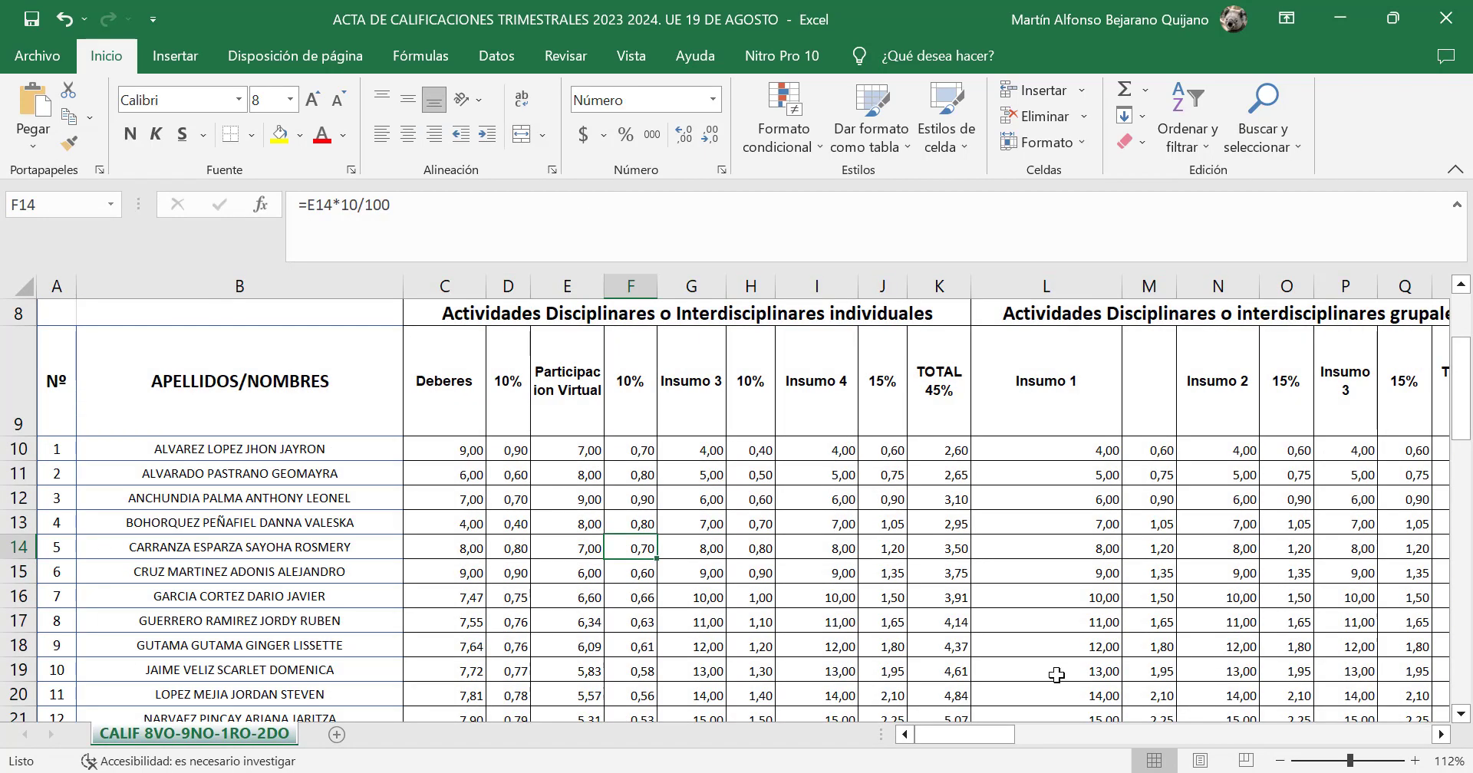
- Try to select the whole first-trimester grade sheet, from cell Y1 back across to the signature block in row 41
click(1330, 760)
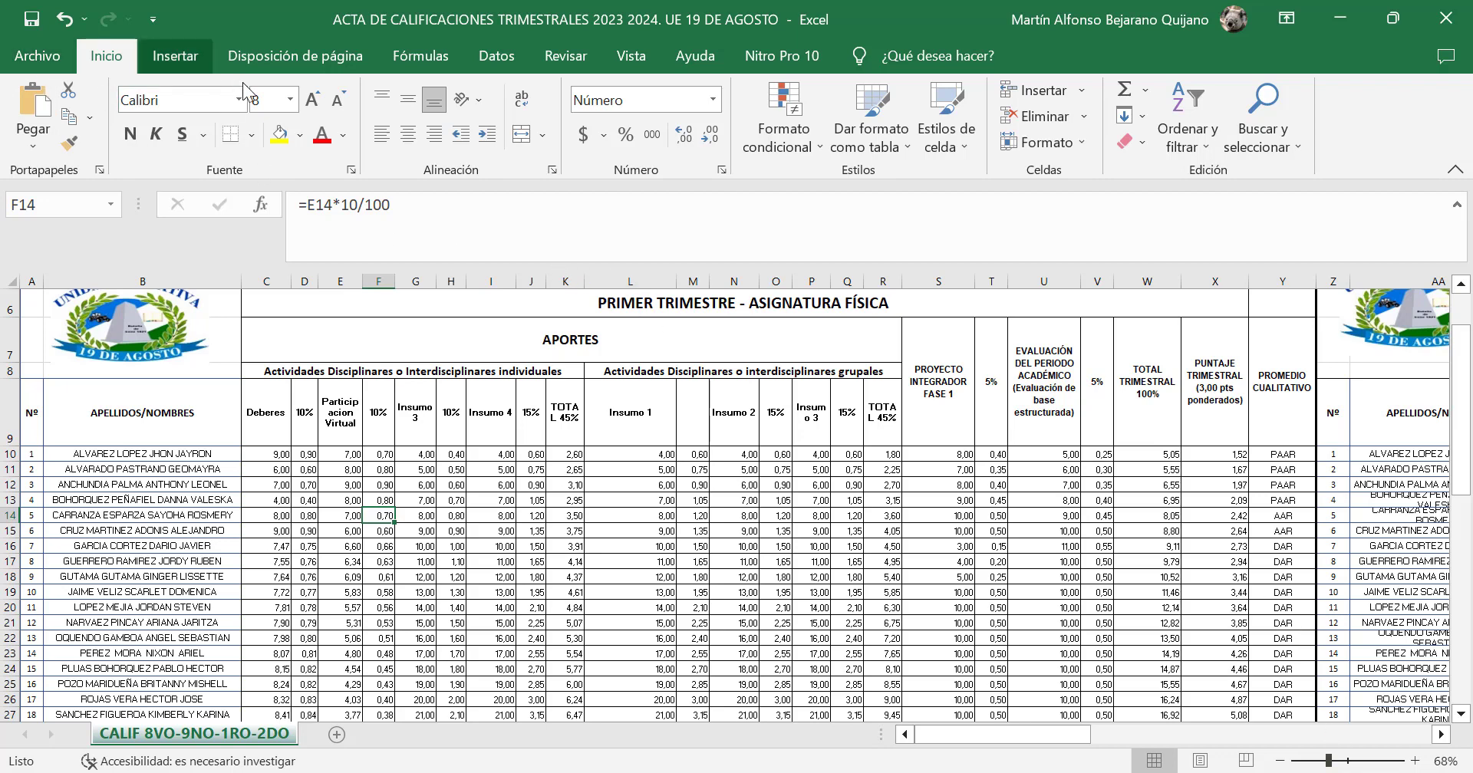
drag(1468, 368, 1468, 336)
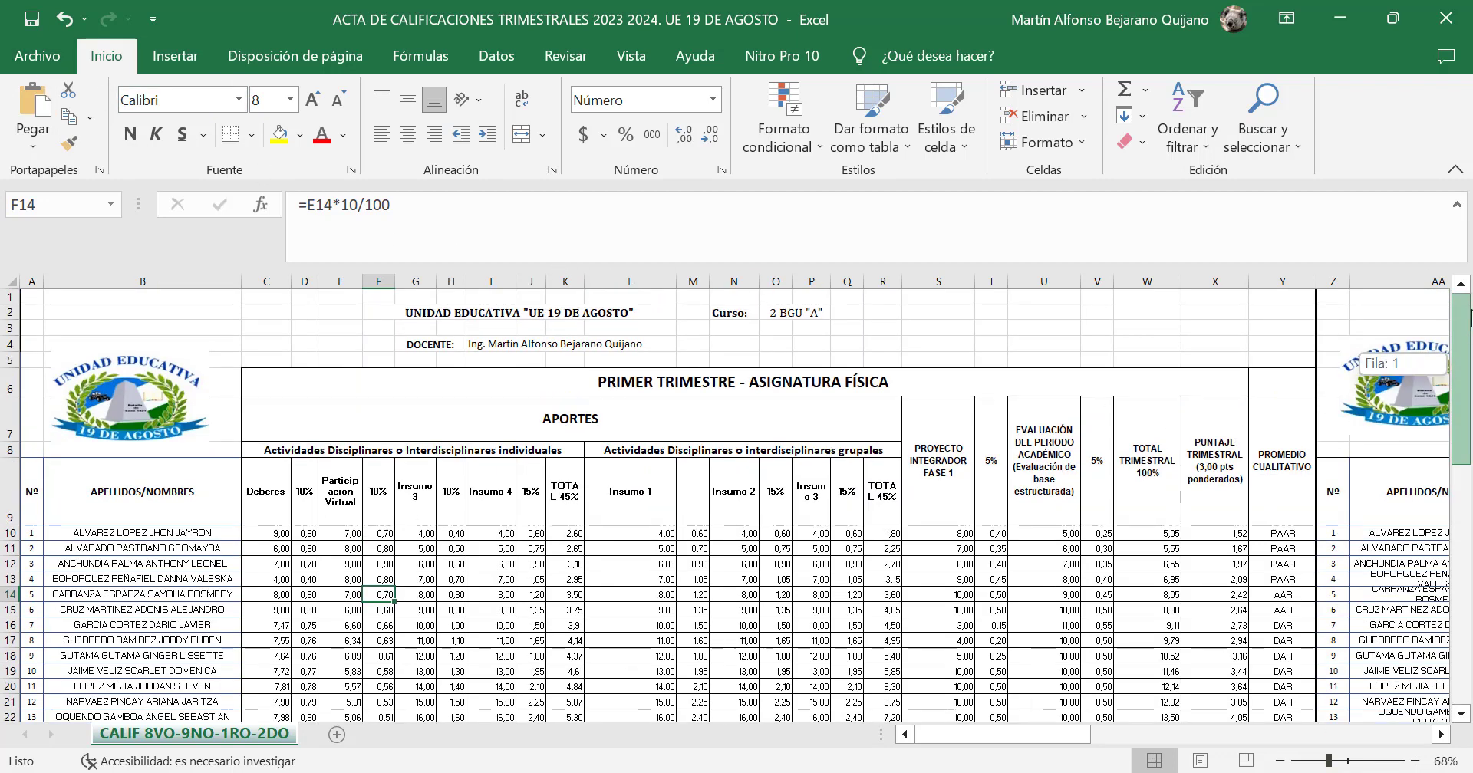
click(1302, 294)
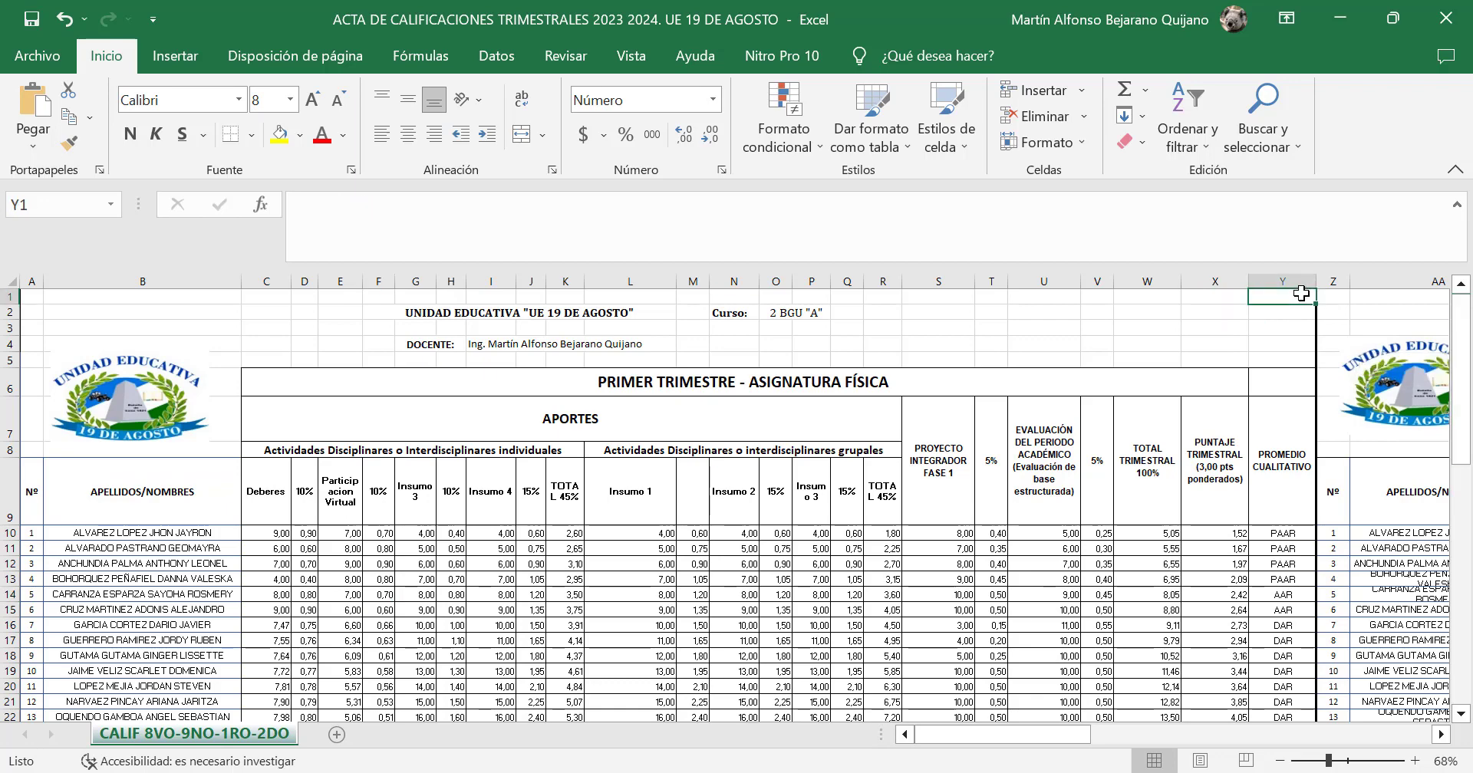
drag(1302, 295, 1262, 343)
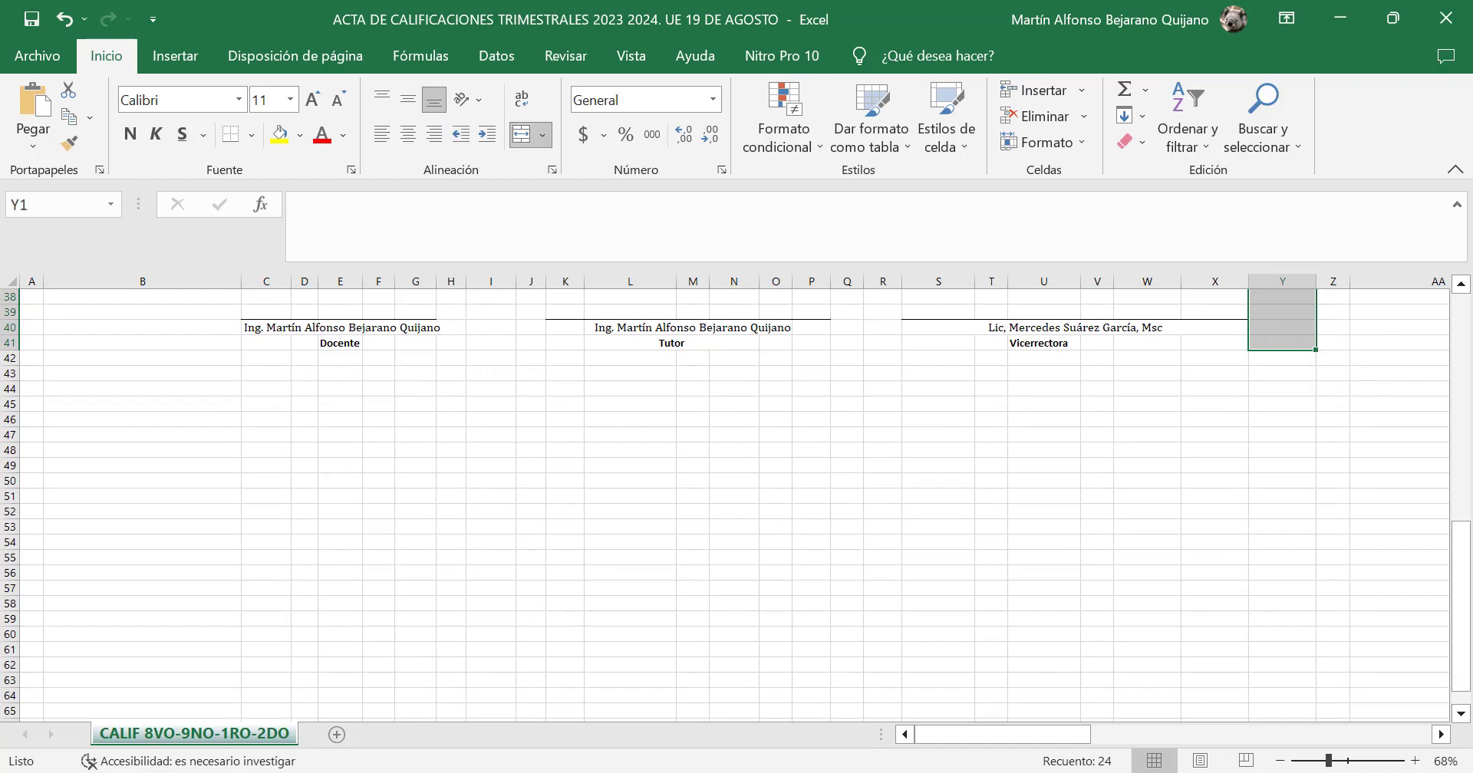
click(1316, 762)
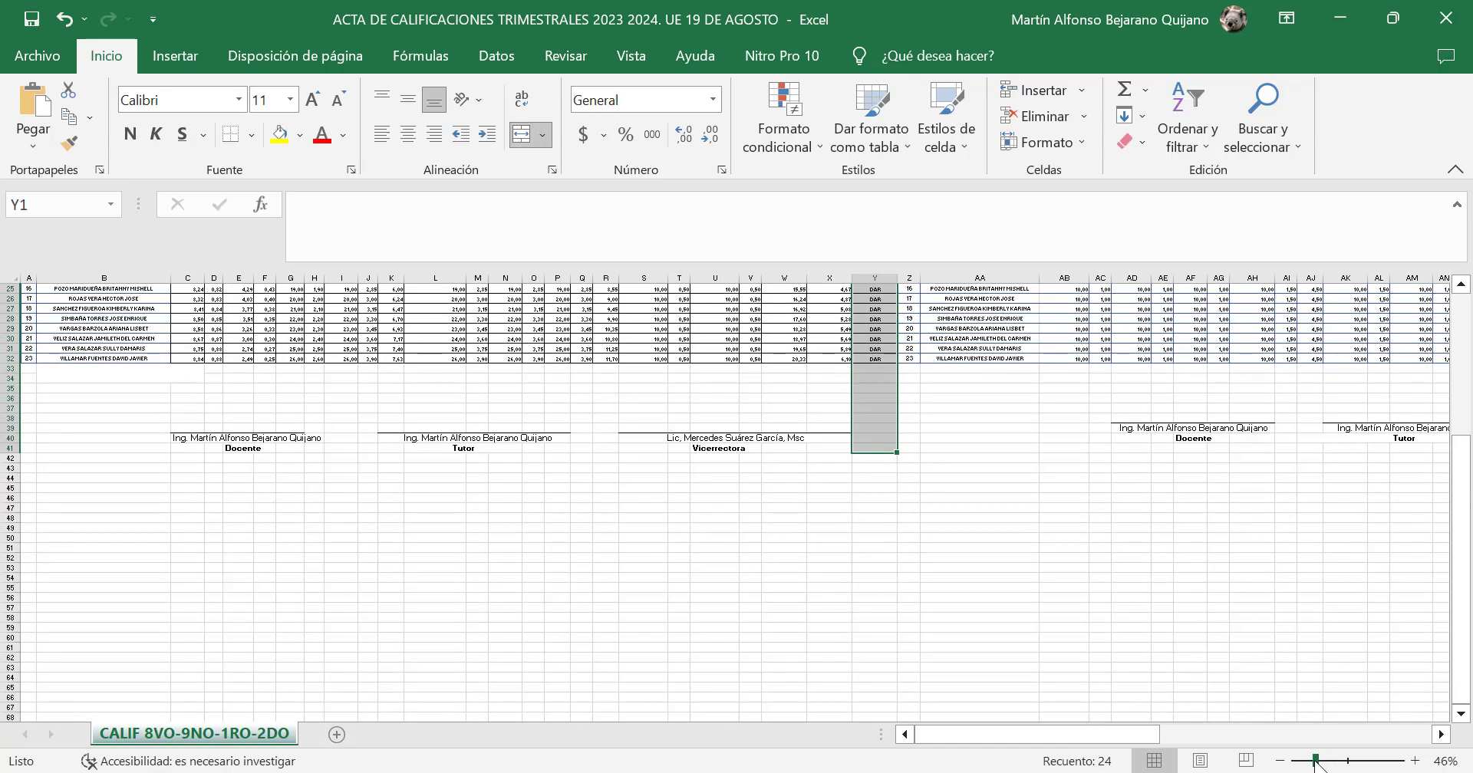
click(1306, 762)
drag(1453, 518, 1462, 455)
click(805, 649)
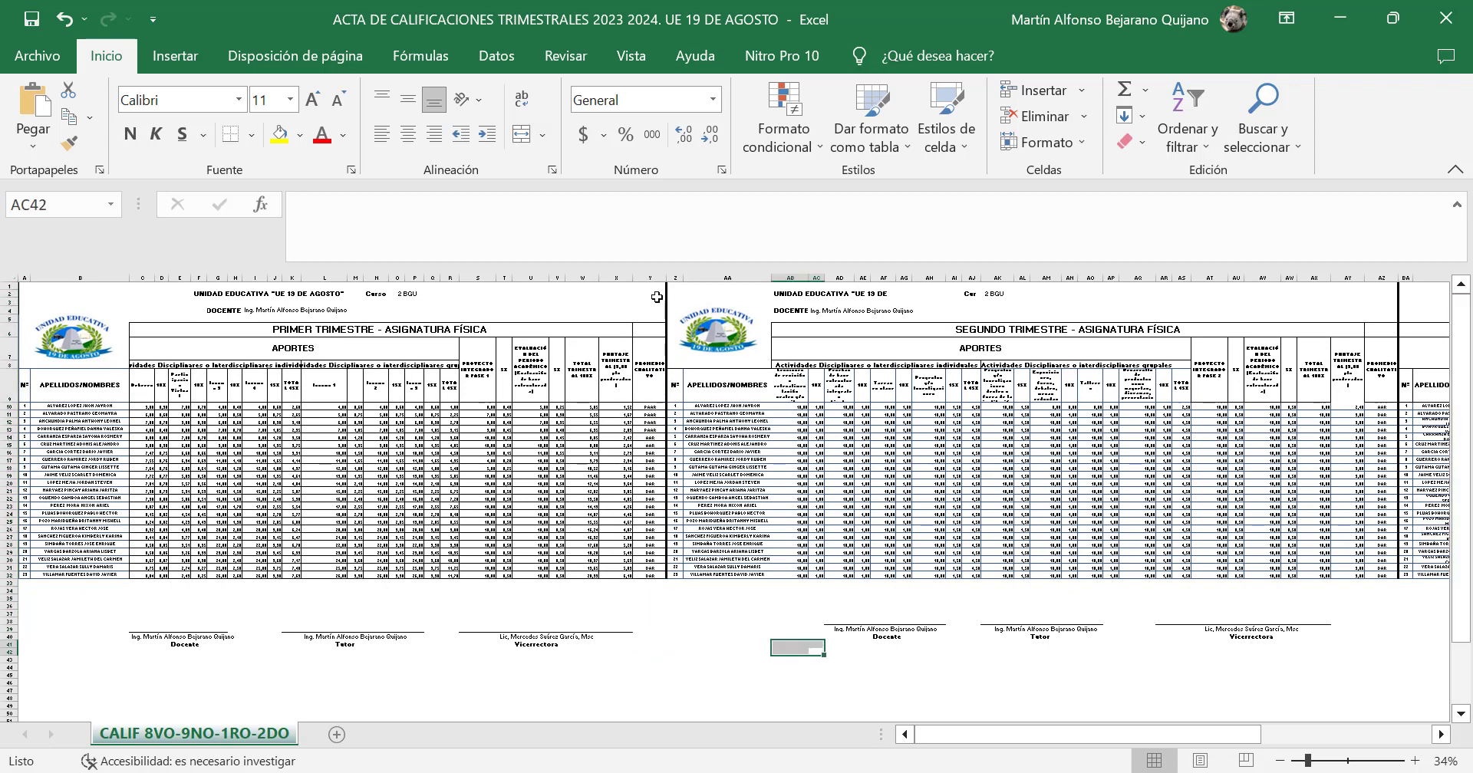
drag(652, 285, 629, 642)
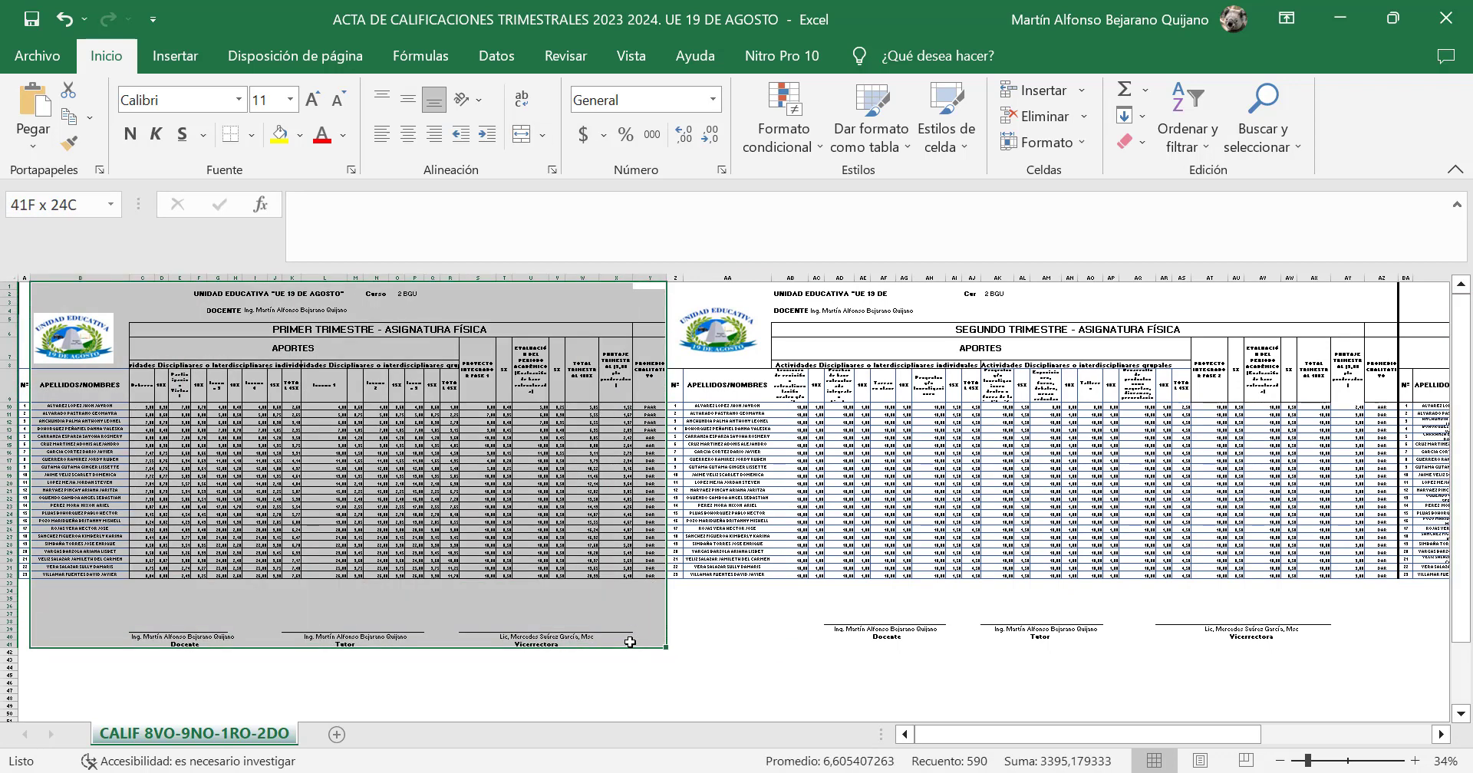
drag(630, 642, 630, 643)
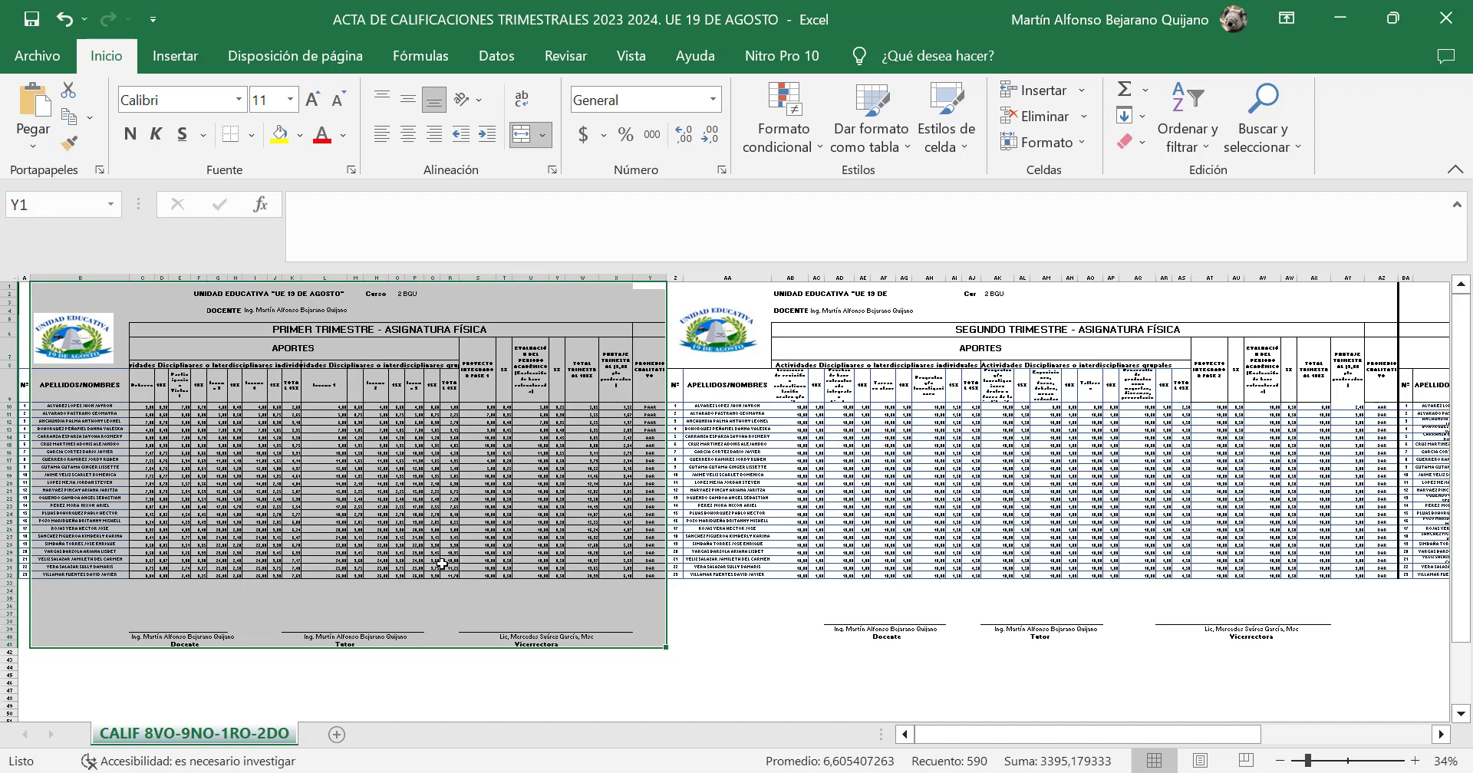
click(516, 631)
drag(653, 289, 613, 639)
drag(232, 639, 233, 639)
click(79, 385)
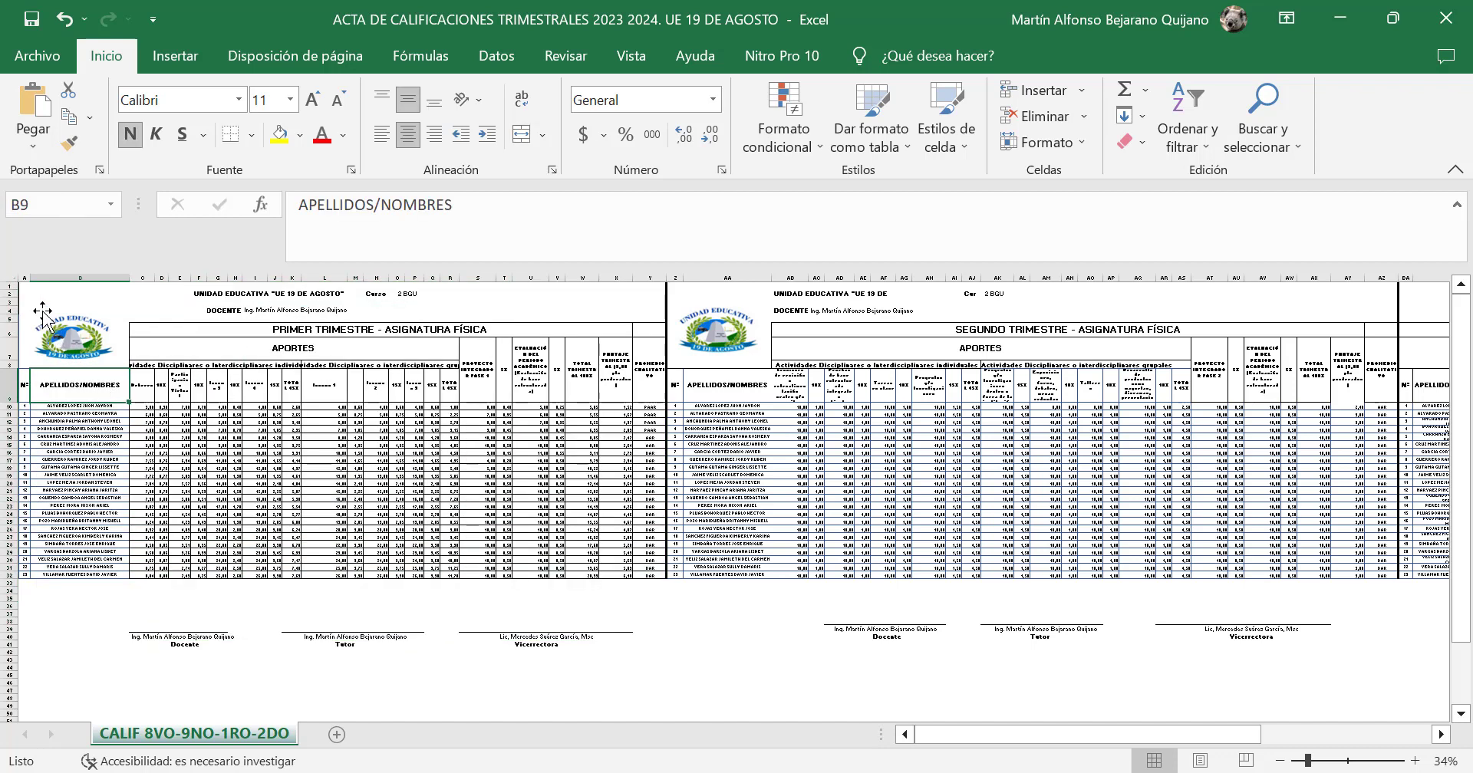
- Set the first-trimester grade sheet, cells A1 to Y41 including the signature block, as the print area
click(23, 287)
drag(23, 287, 649, 646)
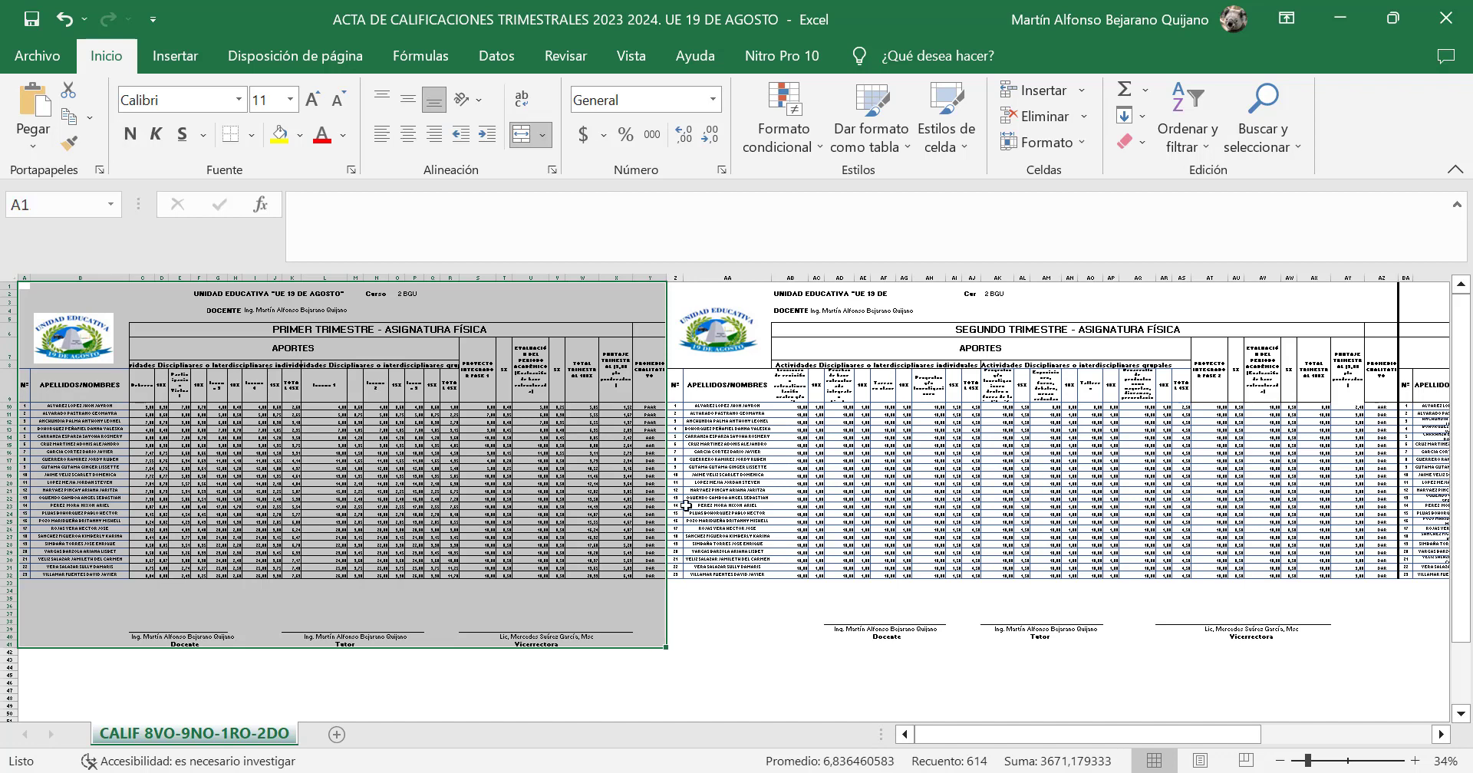
click(315, 57)
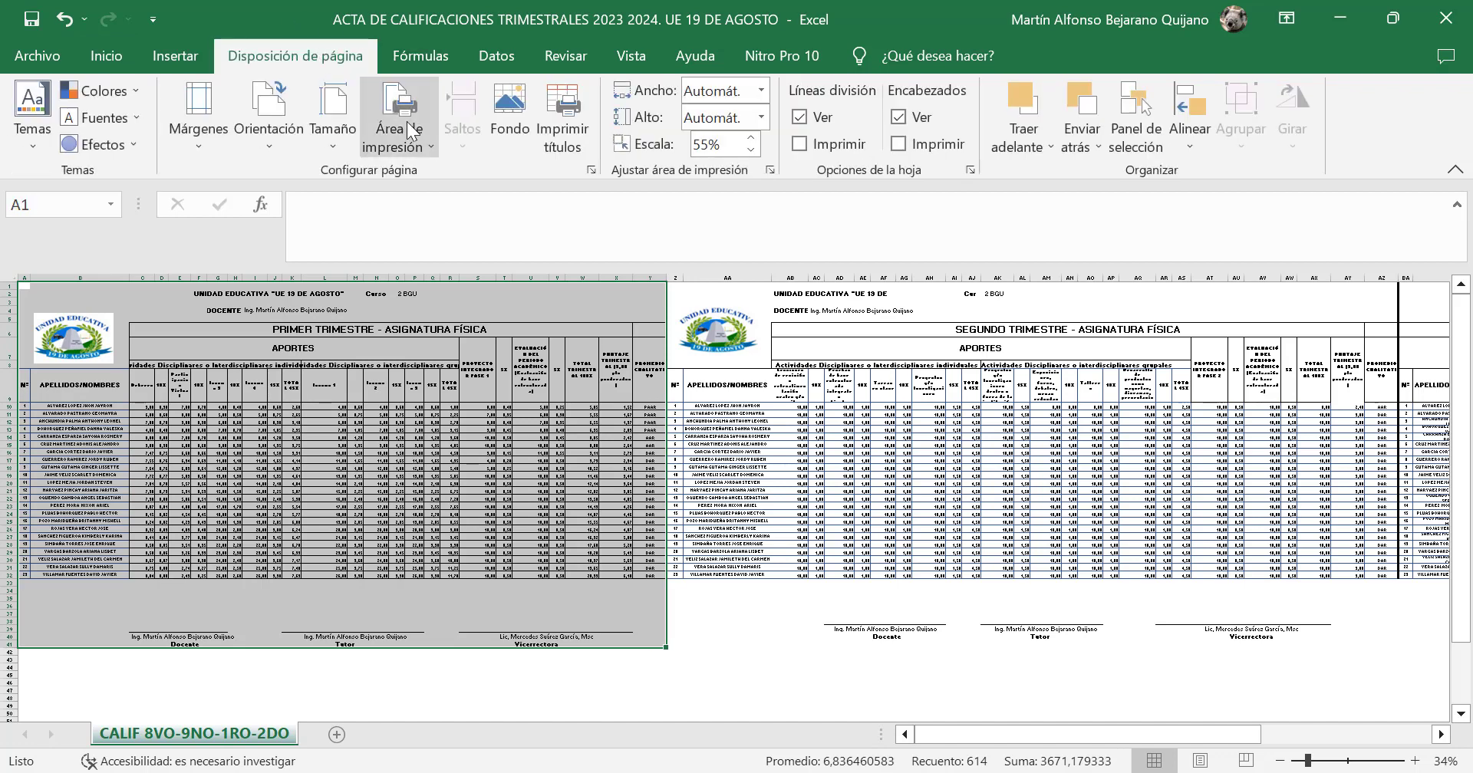
click(435, 146)
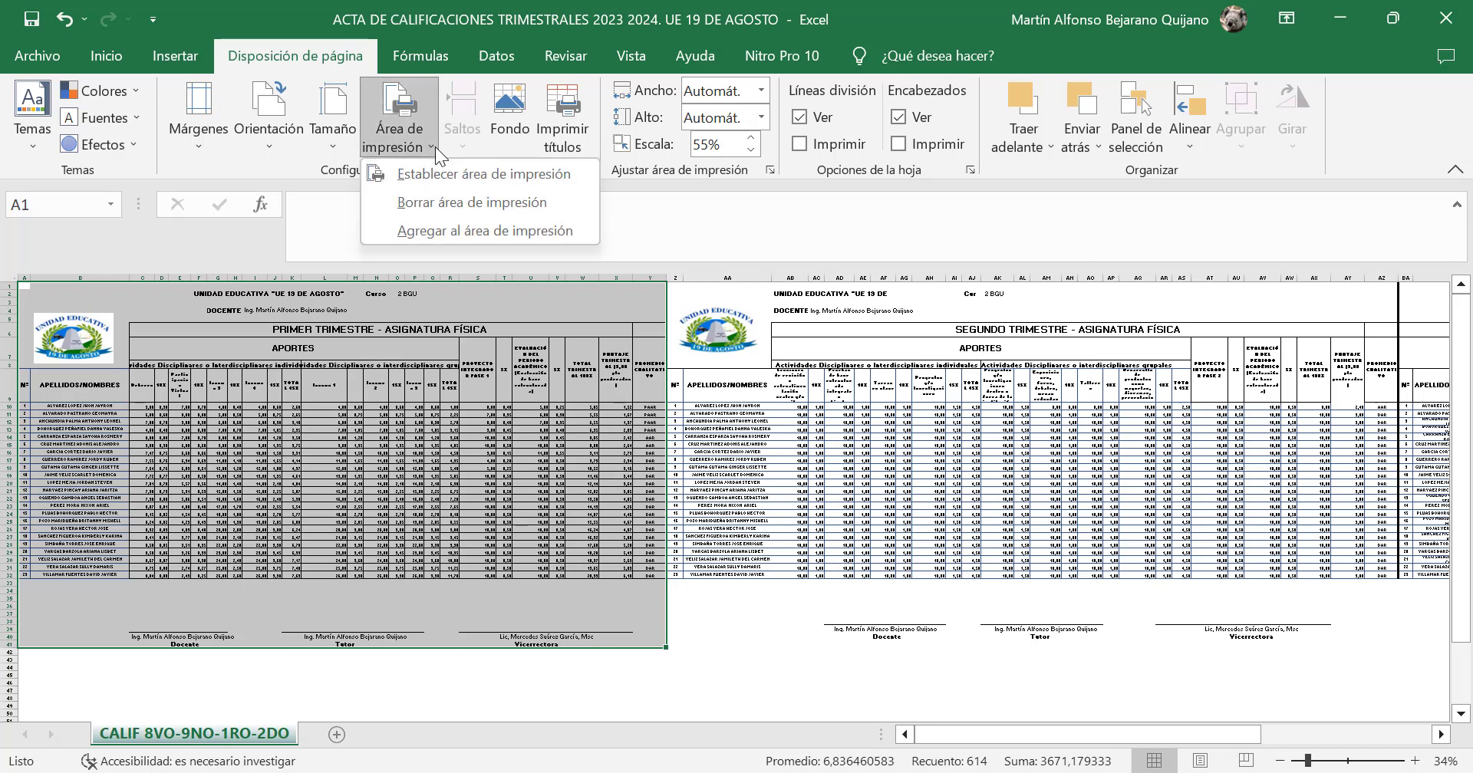
click(442, 176)
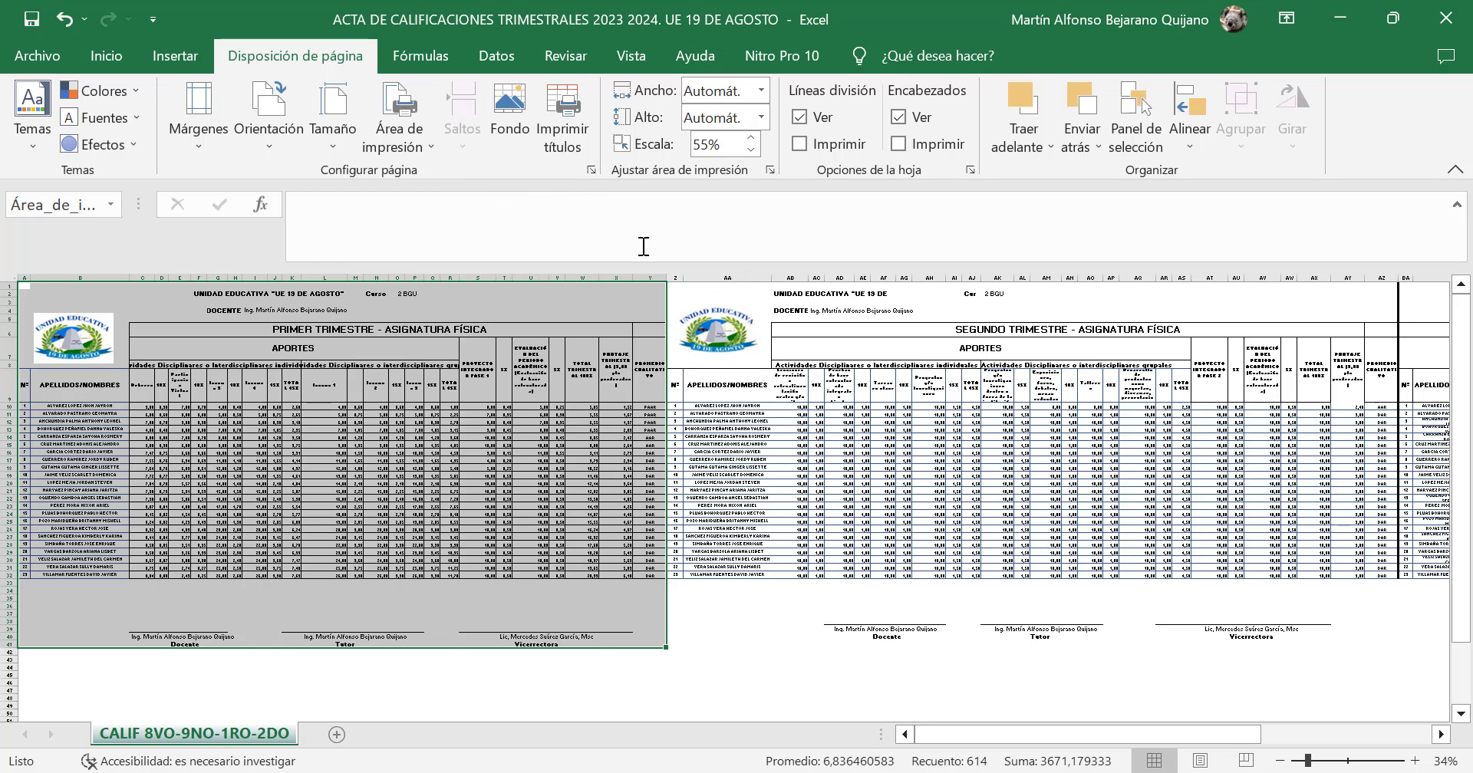
- Check the print preview of the first-trimester grade sheet and return to the worksheet
click(35, 52)
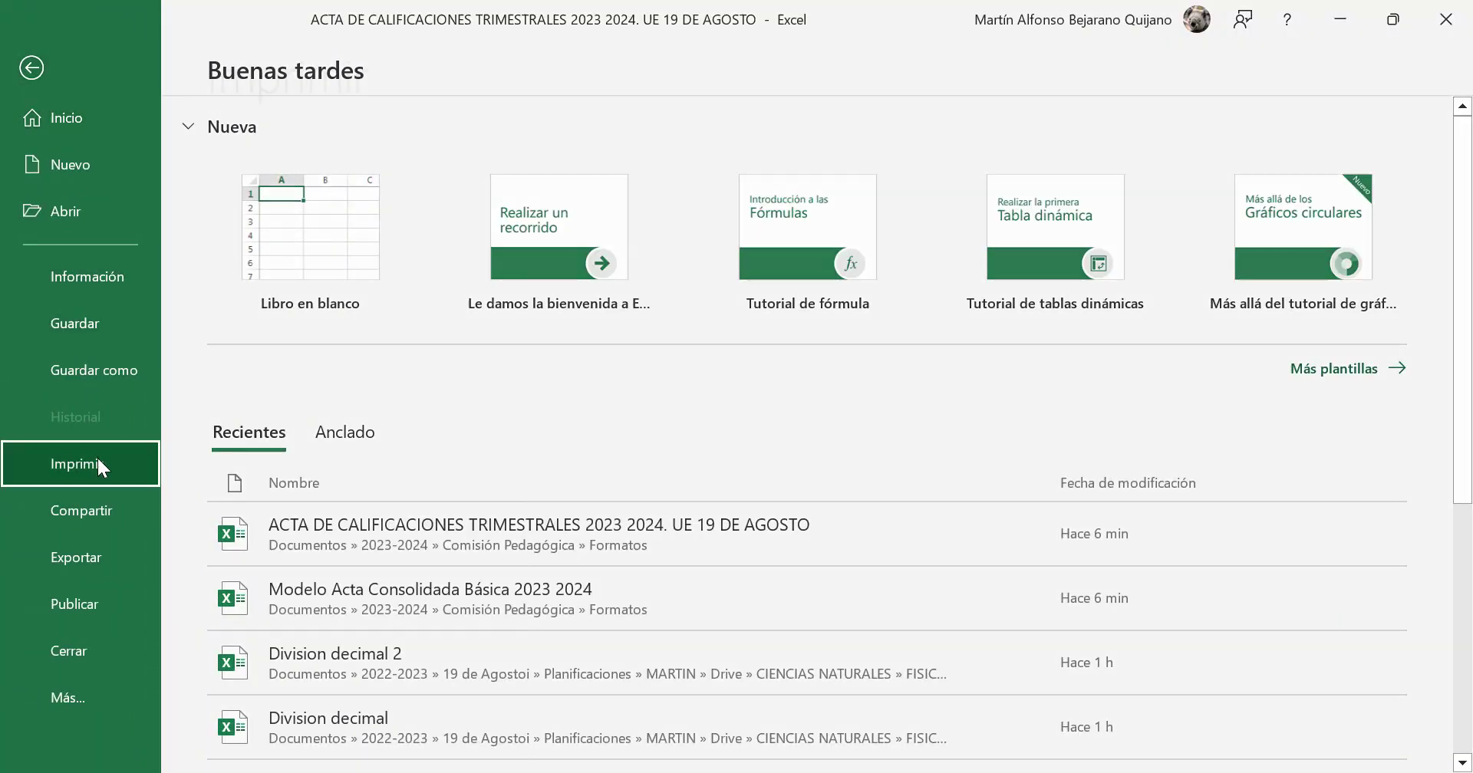
click(96, 460)
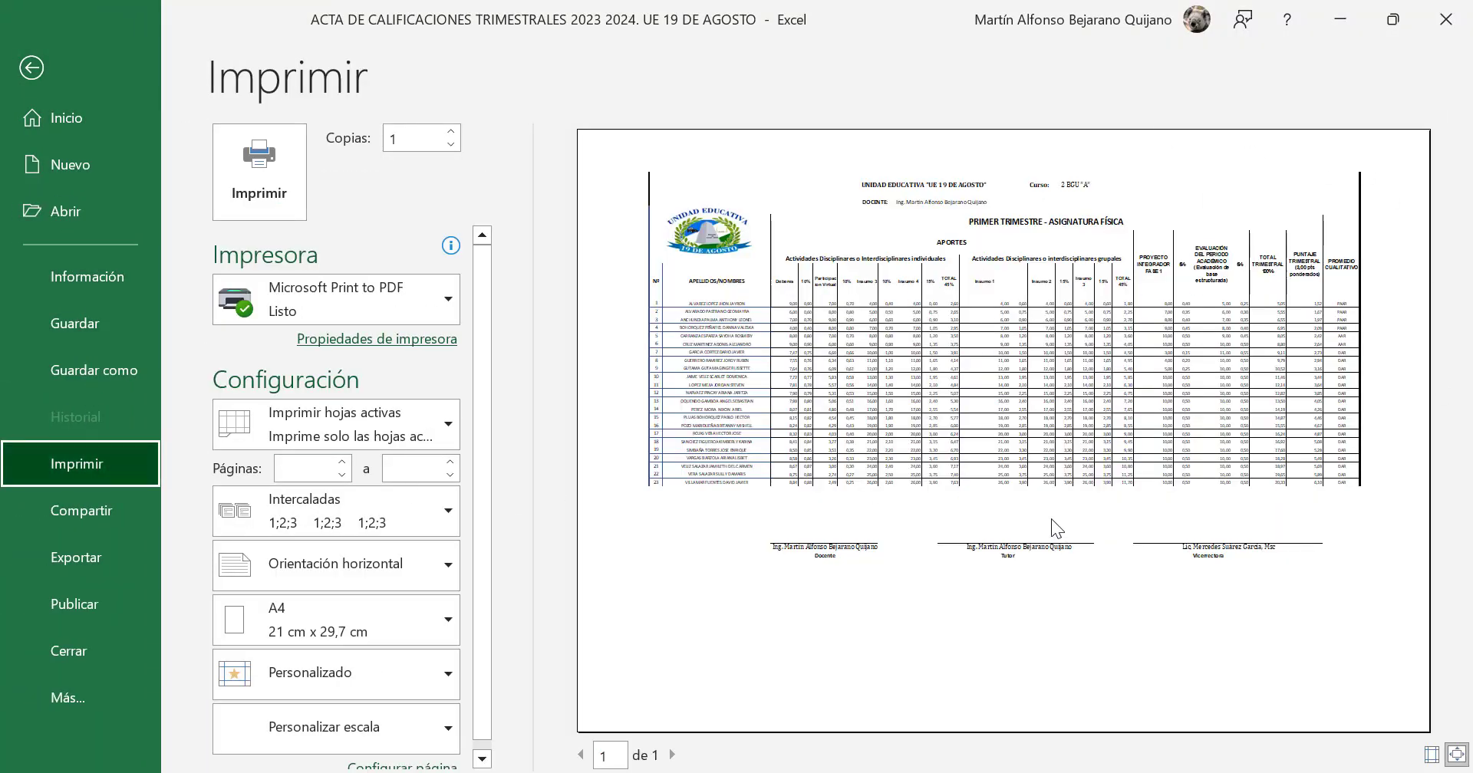
click(39, 58)
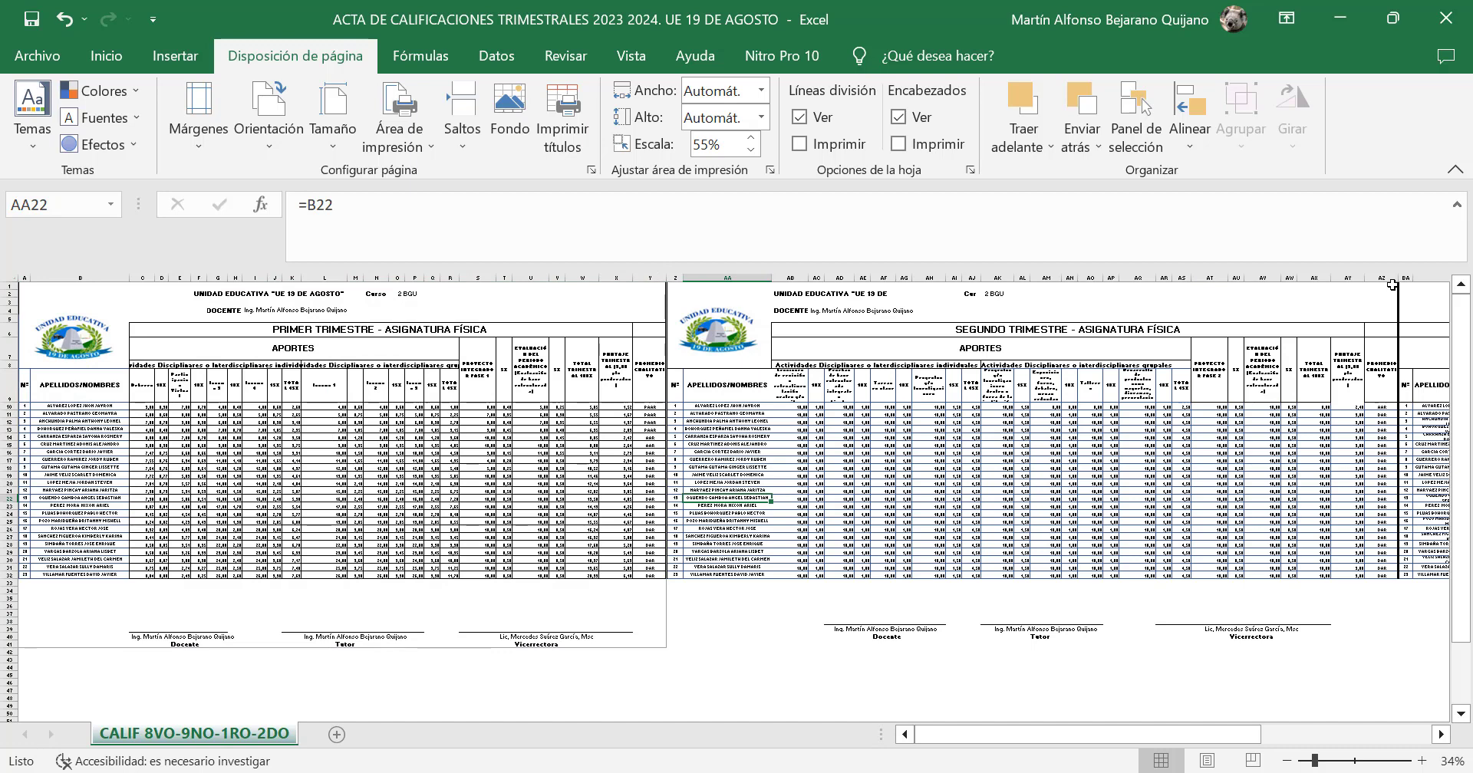
- Set the second-trimester grade sheet, cells Z1 to AZ40 including the signature block, as the print area
drag(1393, 285, 1345, 639)
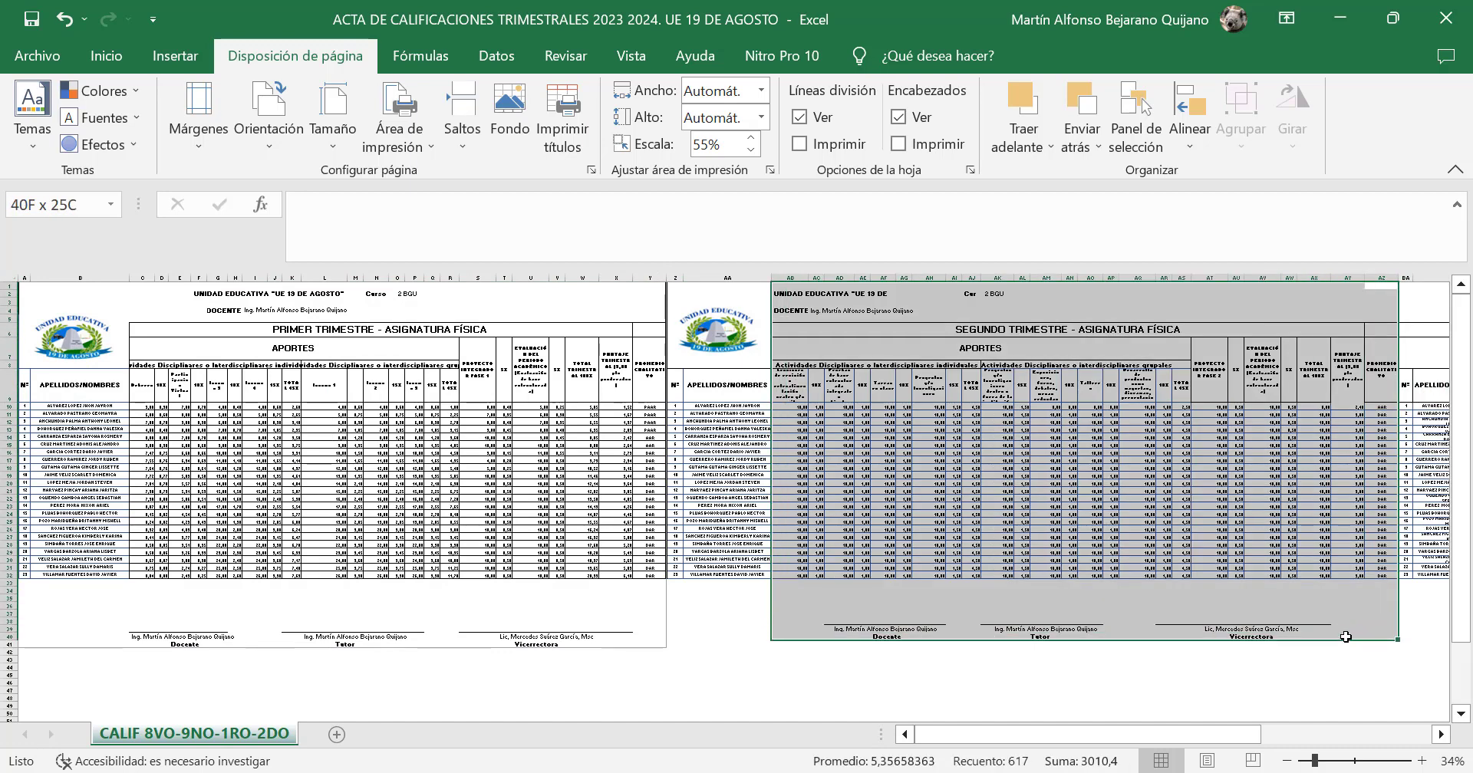
click(668, 287)
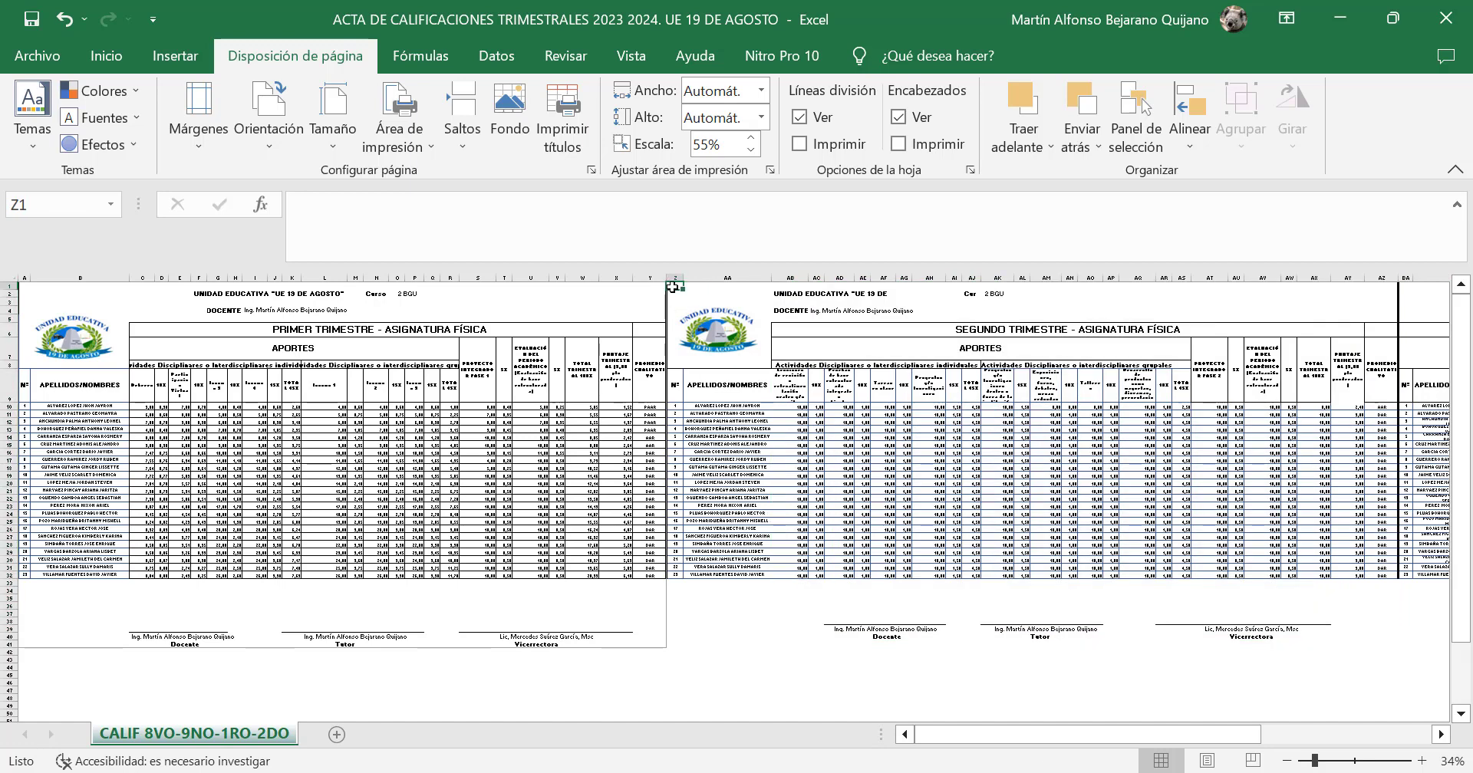
drag(673, 287, 1391, 641)
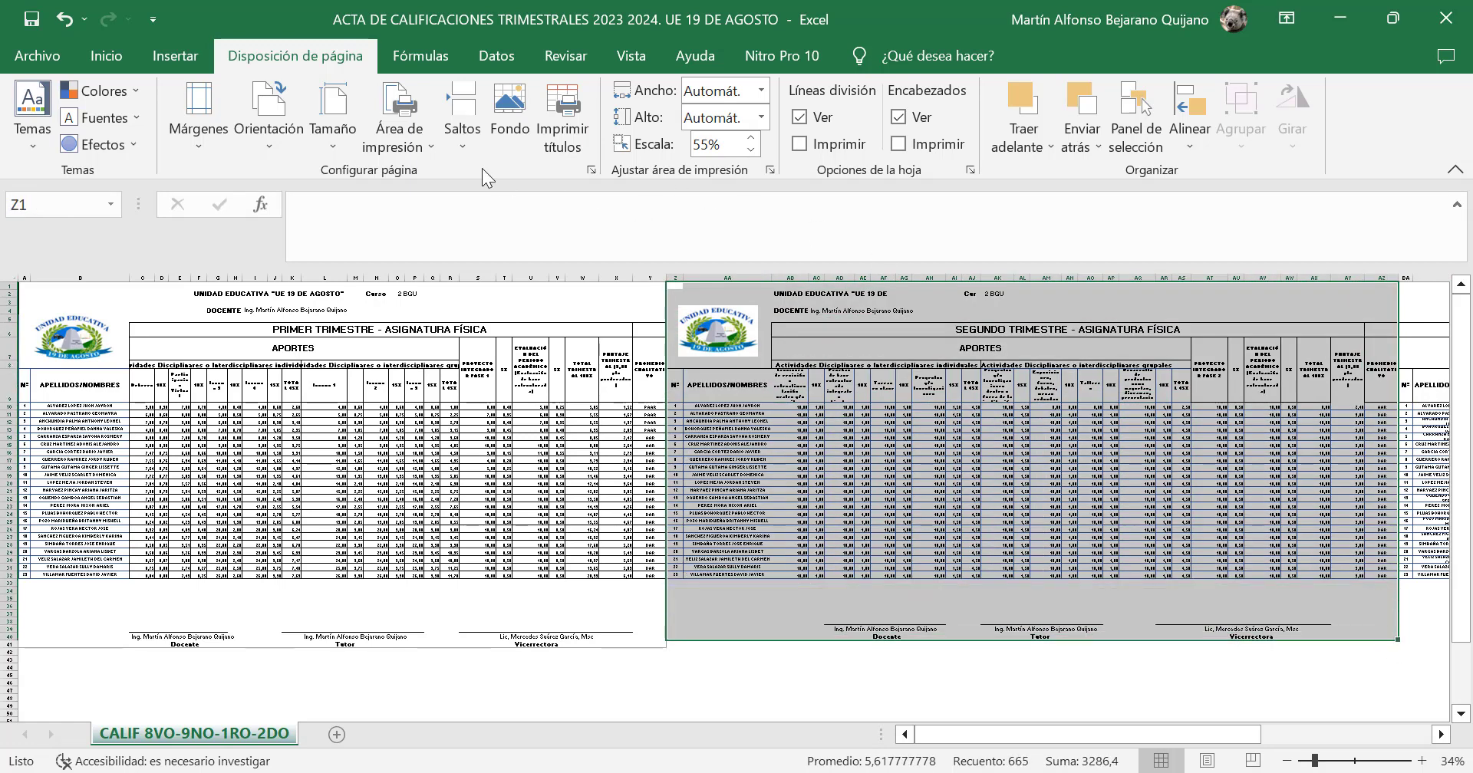
click(422, 147)
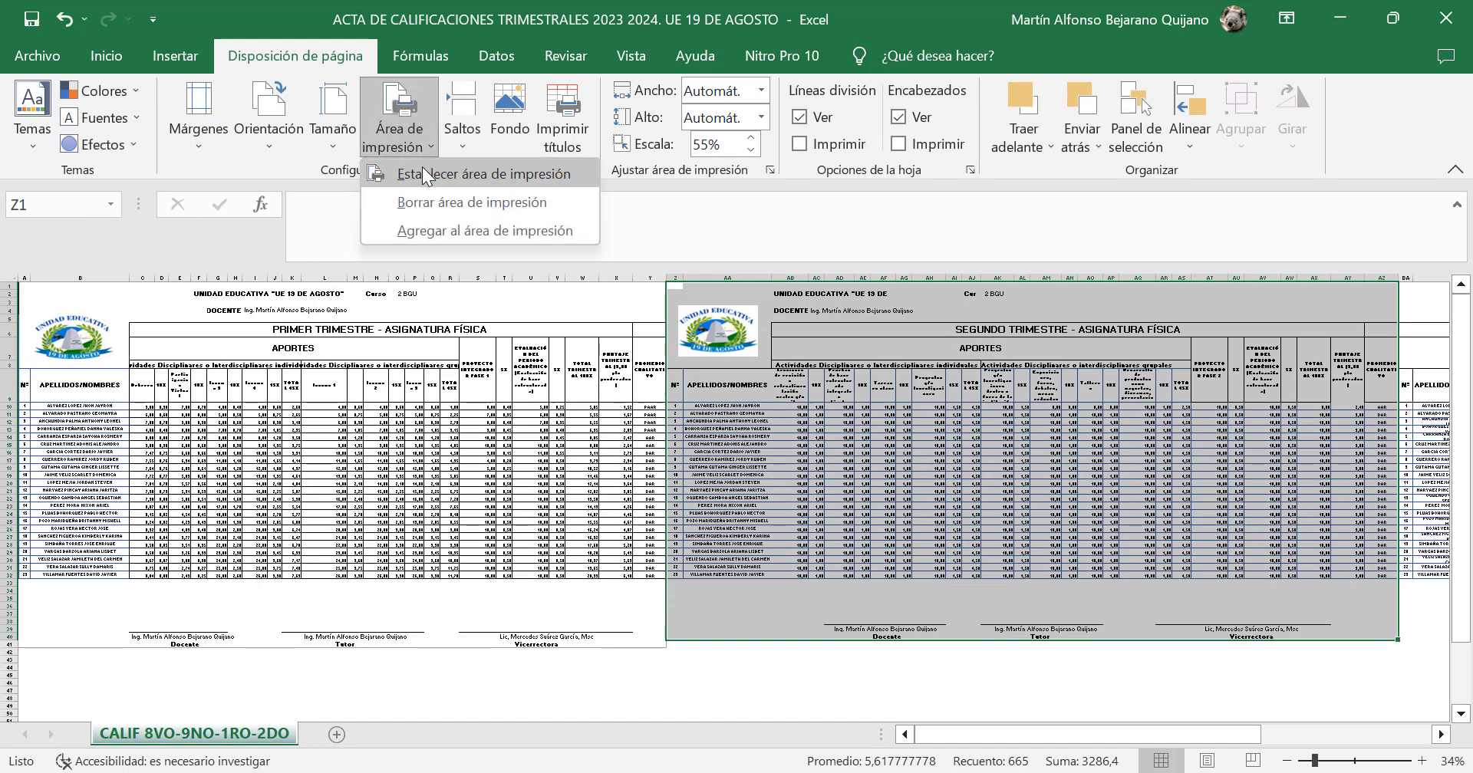
click(422, 174)
- Check the print preview of the second-trimester grade sheet and return to the worksheet
click(45, 57)
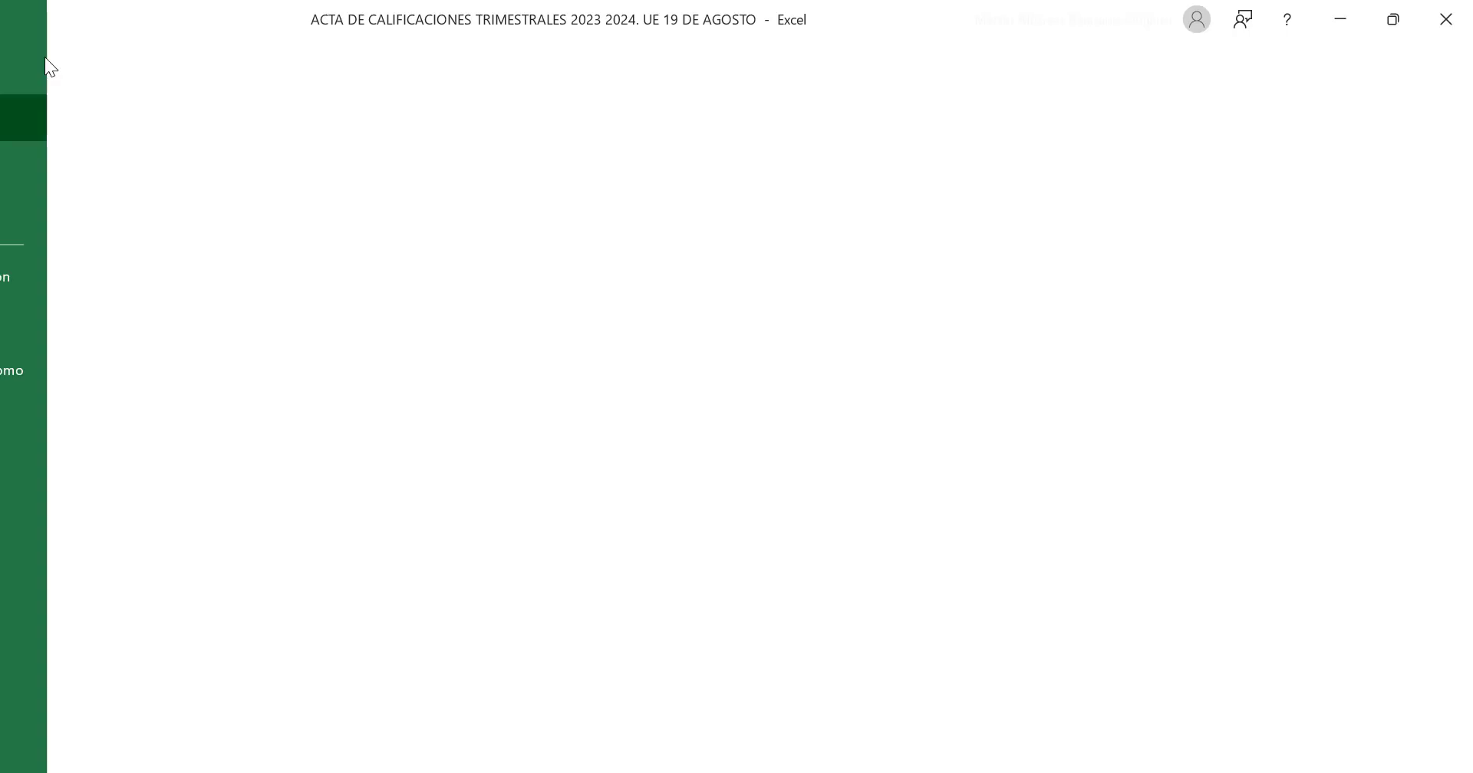
click(61, 462)
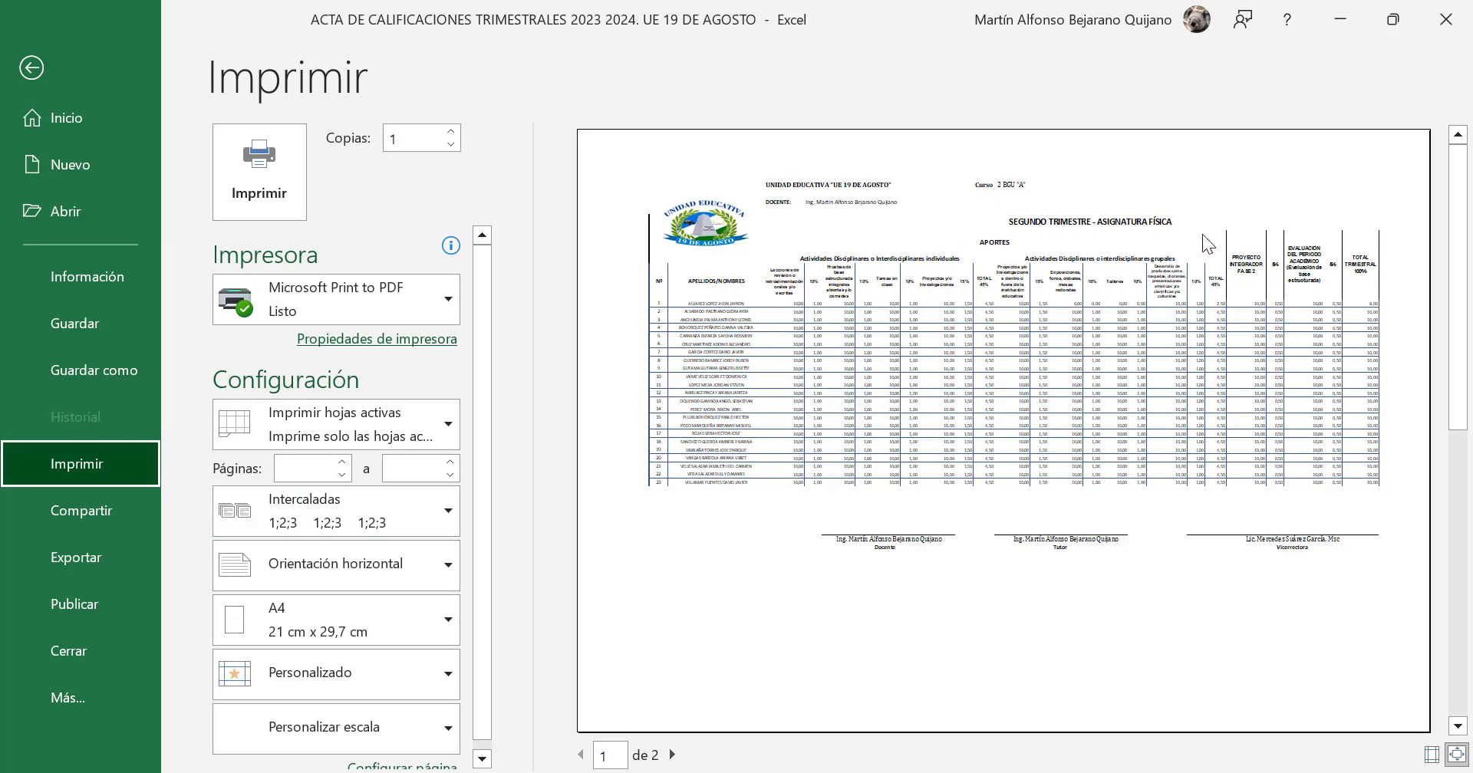
click(33, 68)
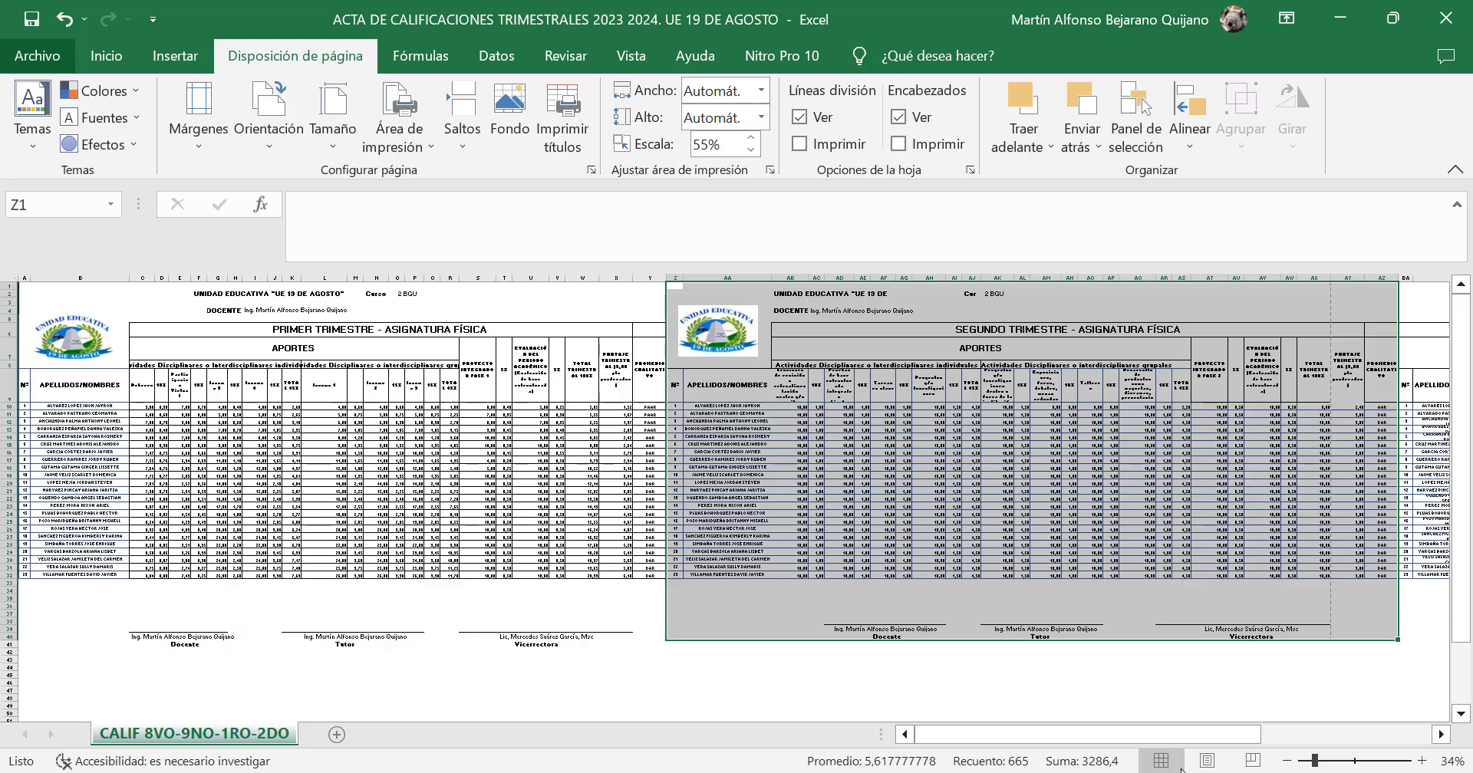
- Set the third-trimester grade sheet, cells BA1 to CD40 including the signature block, as the print area
click(997, 690)
drag(1006, 729, 1225, 735)
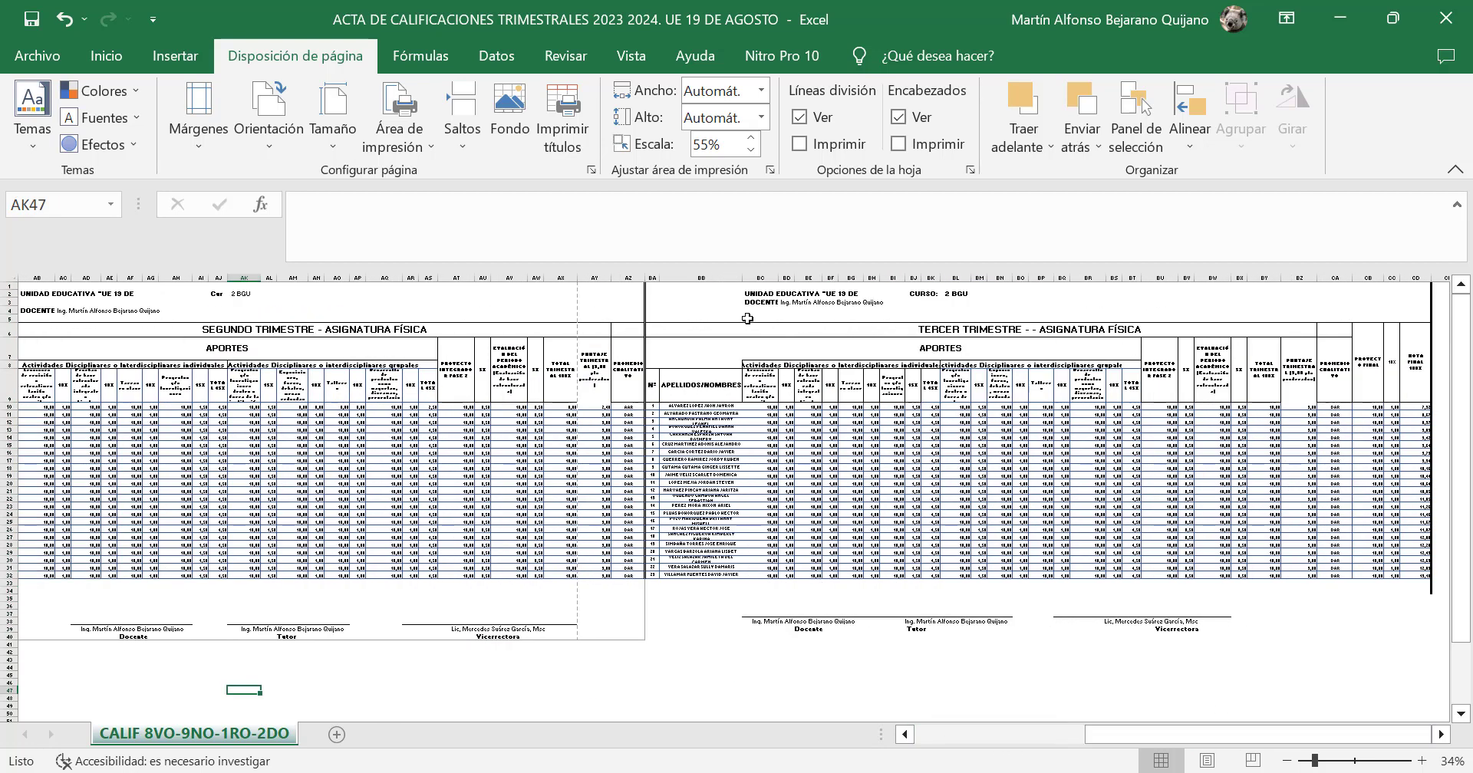
drag(651, 287, 1424, 636)
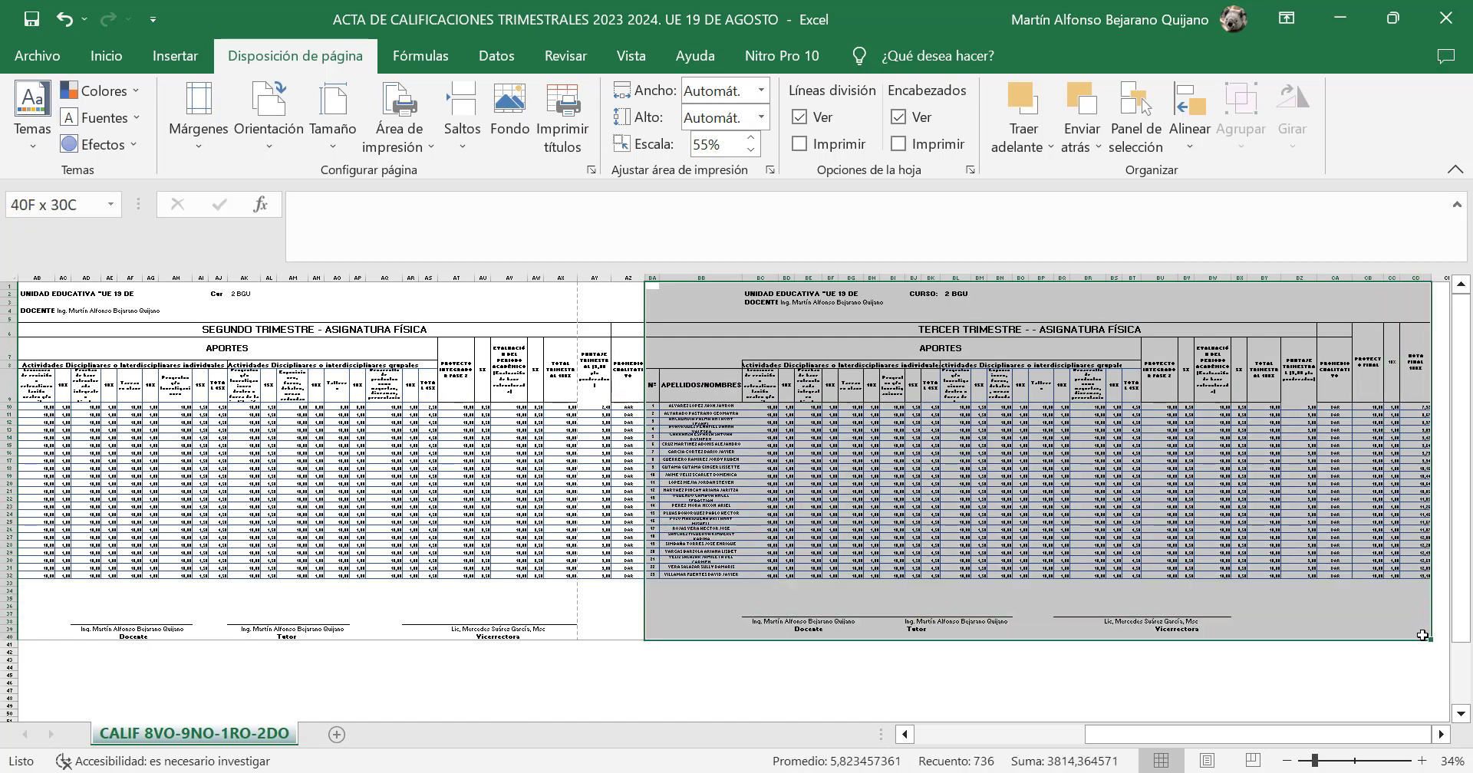
drag(1424, 635, 1424, 636)
click(431, 148)
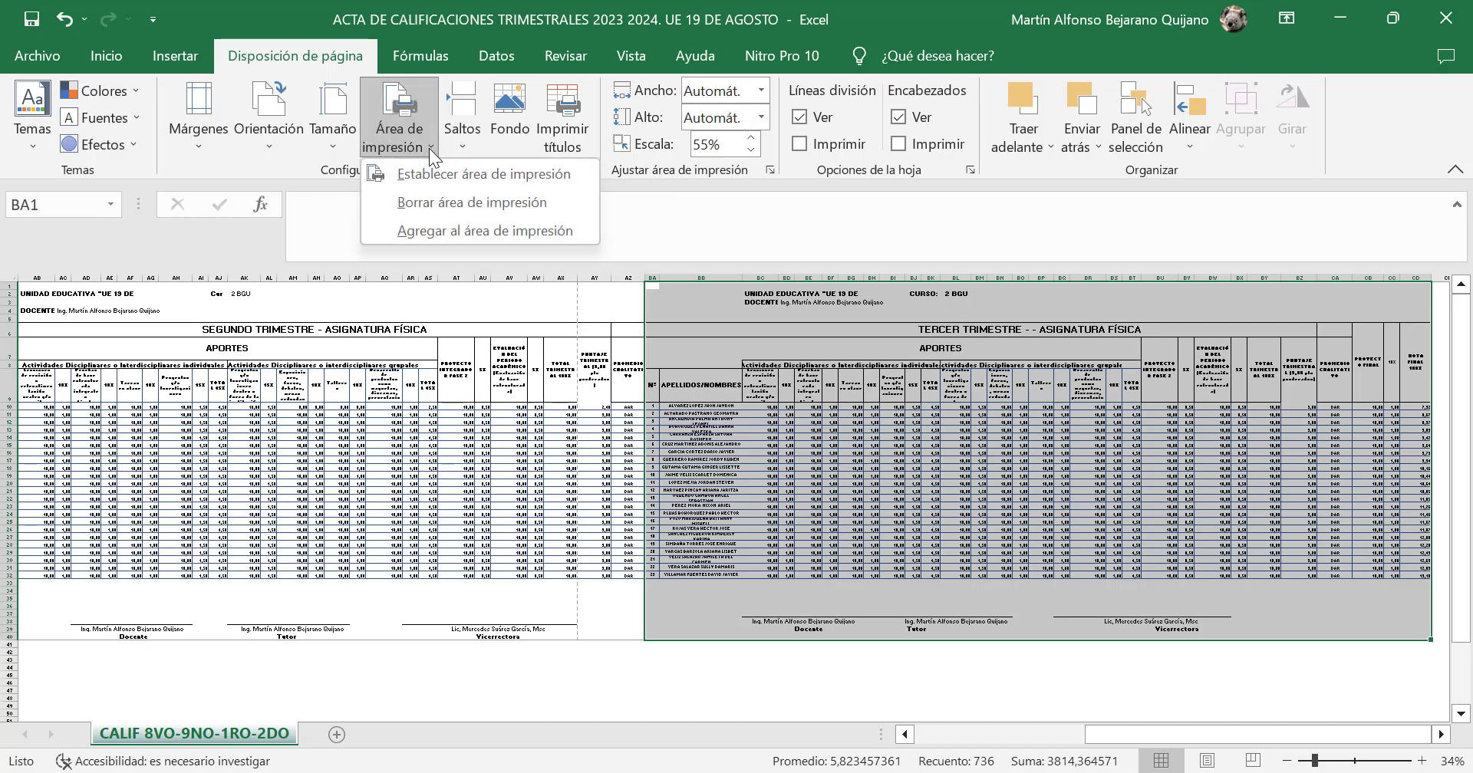
click(427, 175)
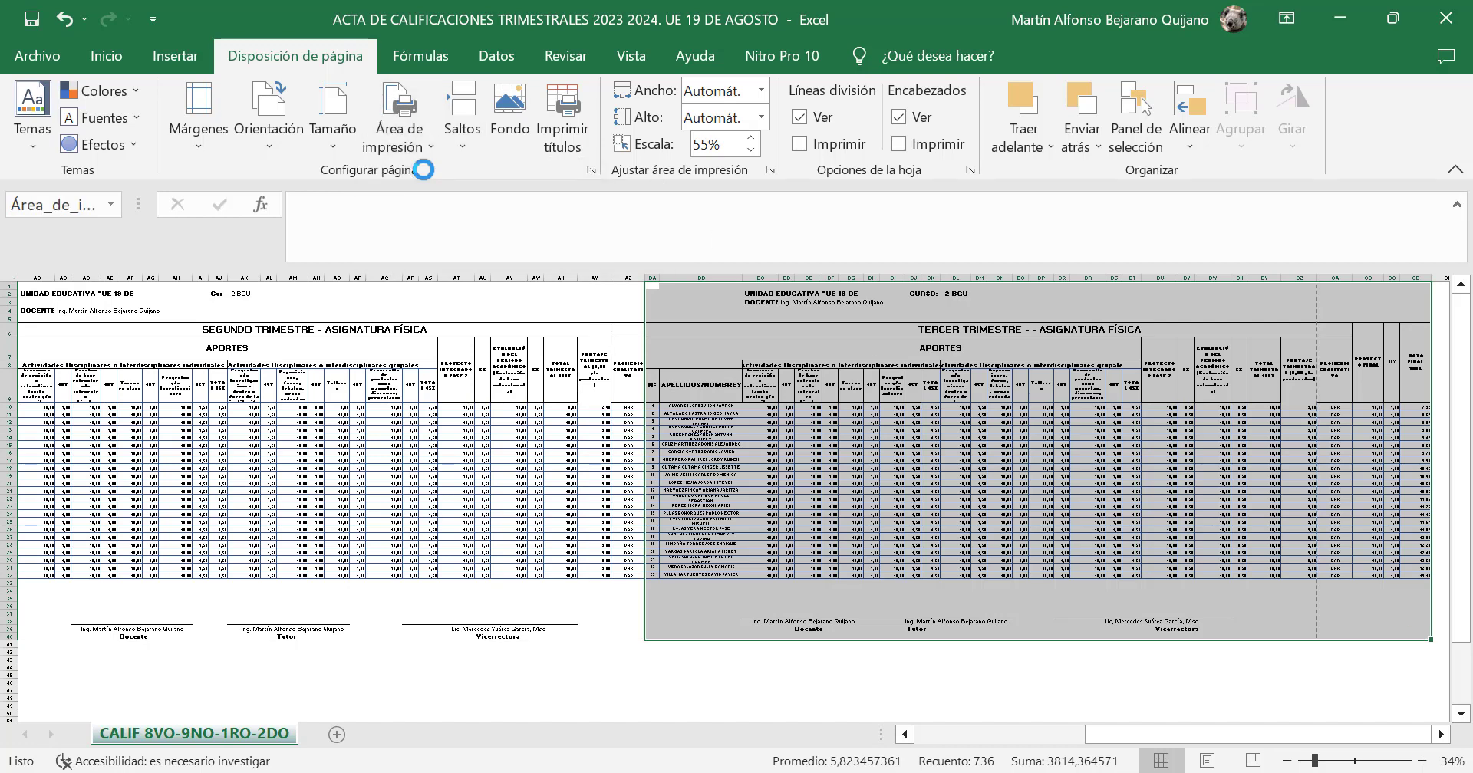
- Check the print preview of the third-trimester grade sheet, return to the worksheet and deselect the range
click(37, 54)
click(81, 459)
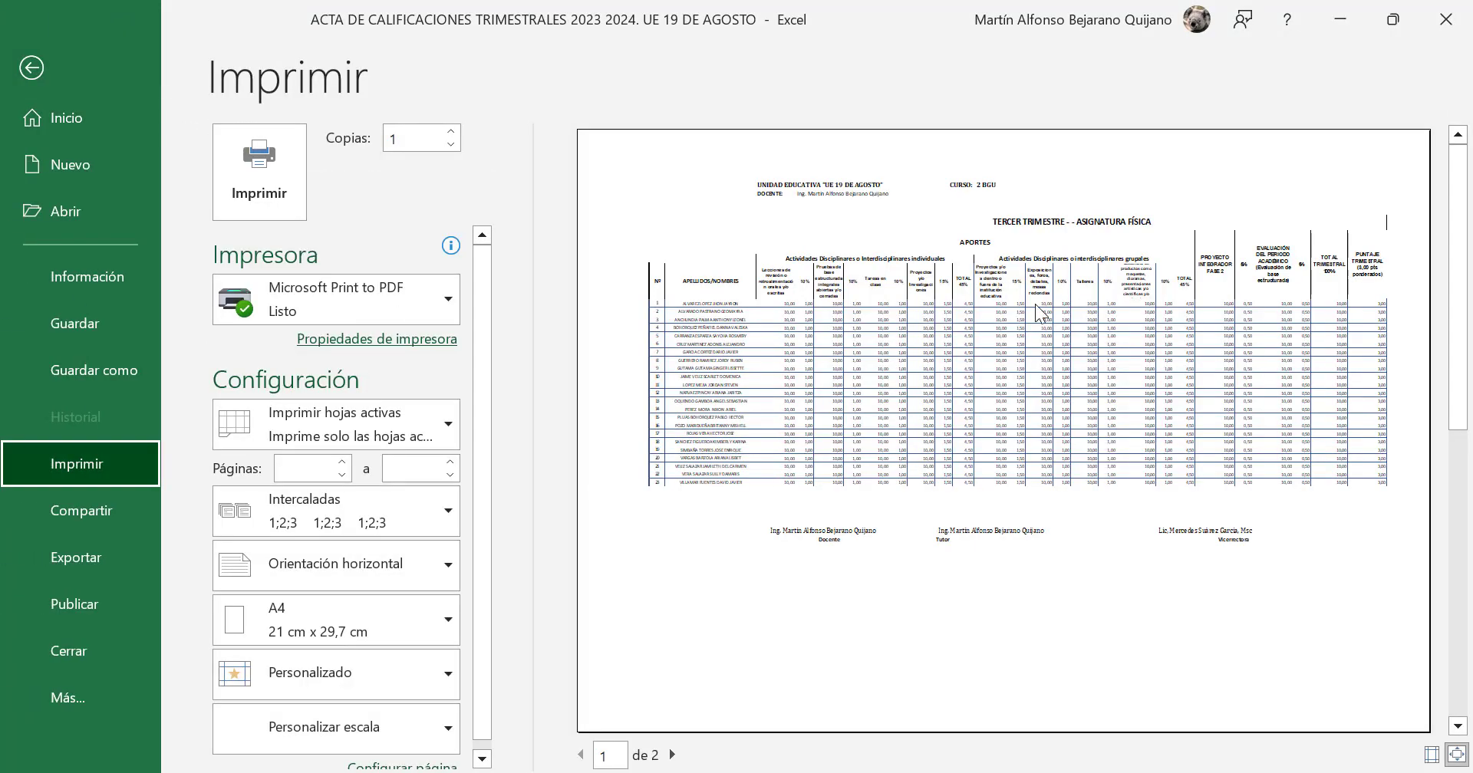
click(32, 67)
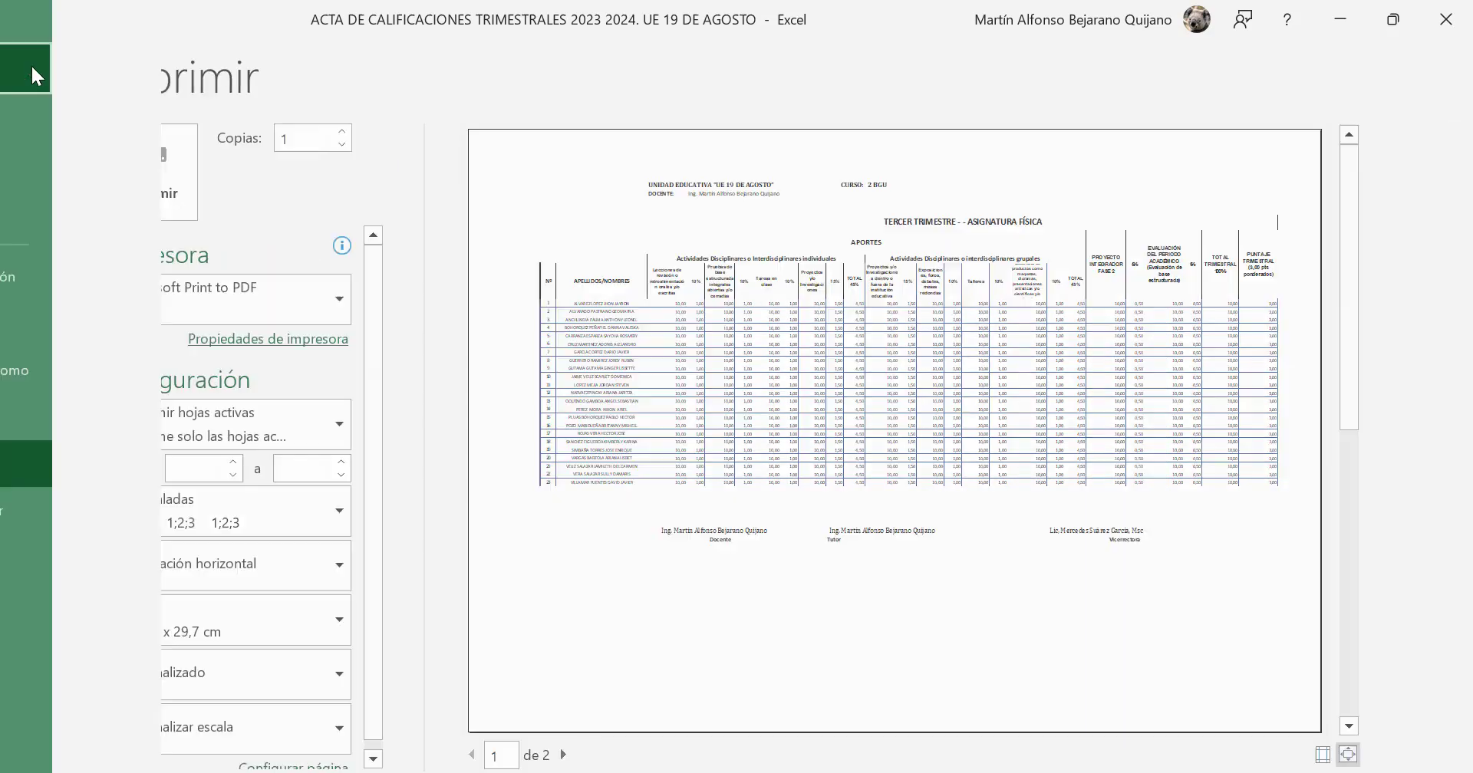
click(987, 682)
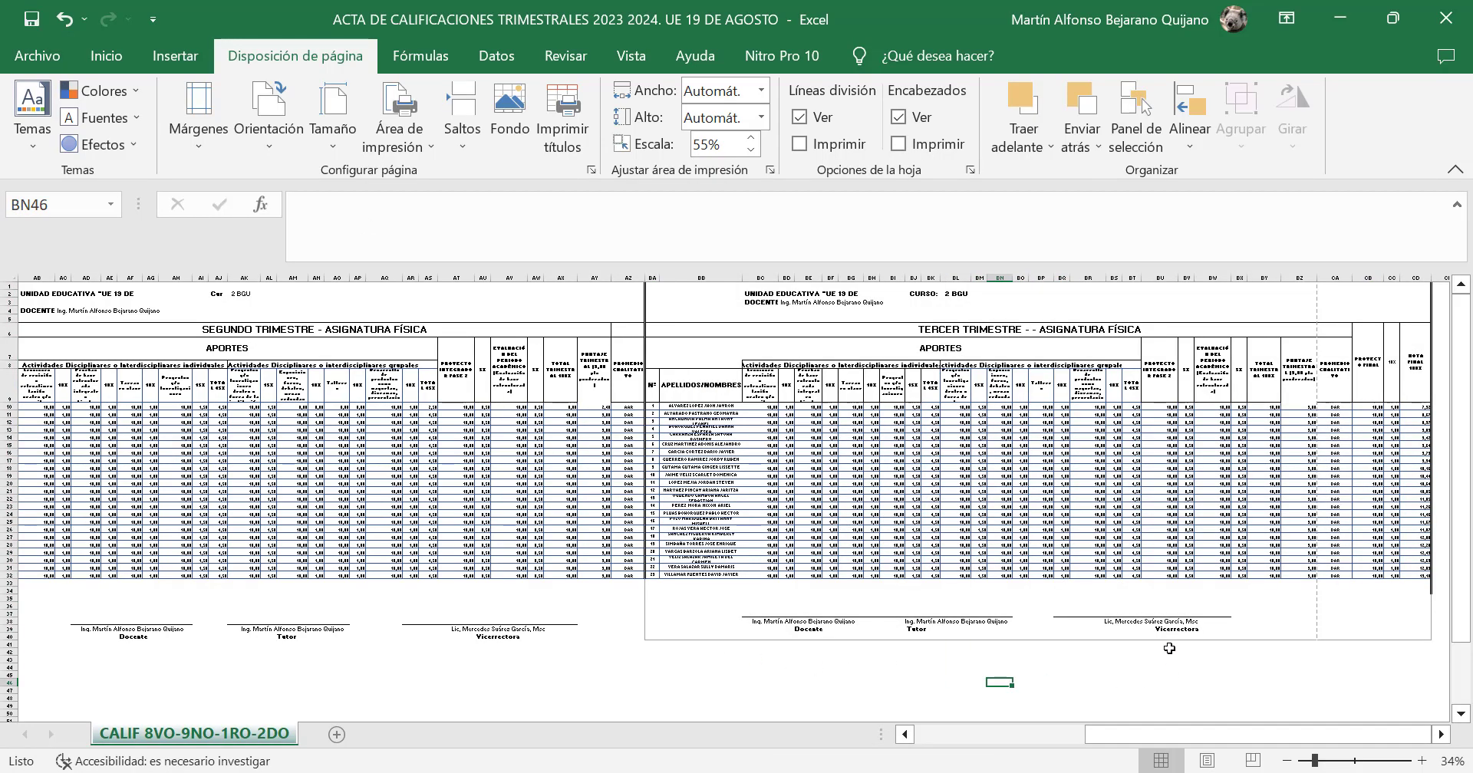
- Return to the first-trimester sheet and show its student names and grade columns at 99% zoom
drag(1255, 733, 993, 734)
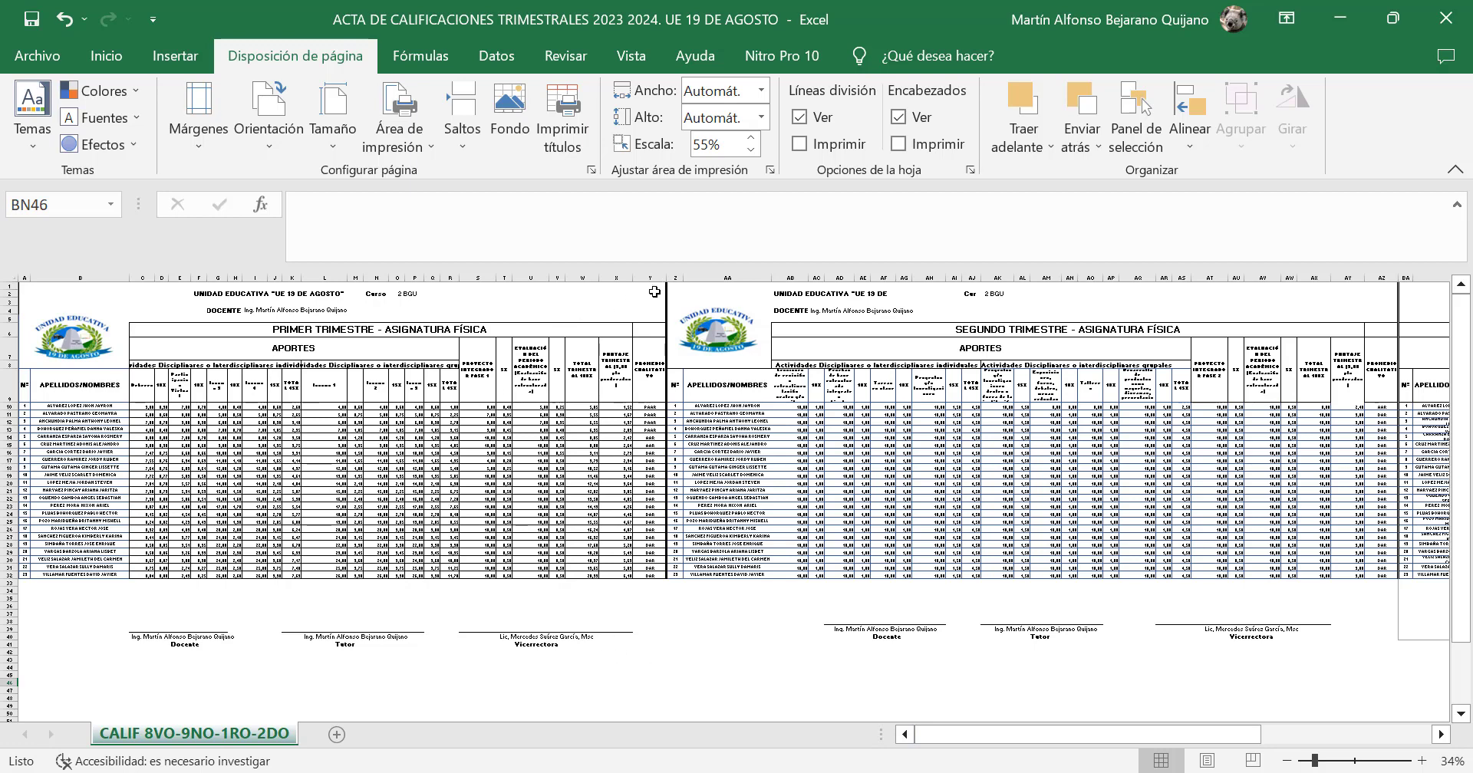
click(756, 643)
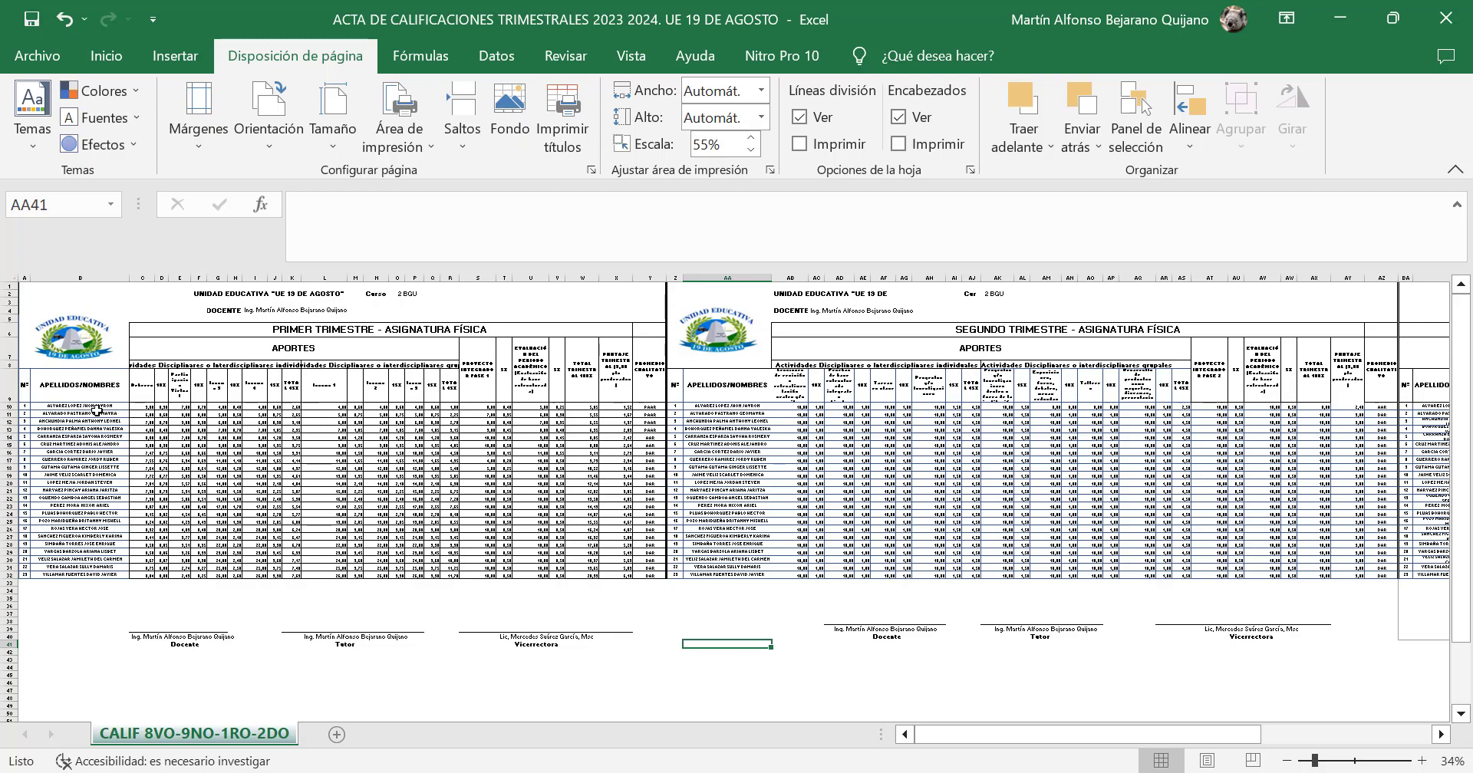
drag(1314, 762, 1339, 761)
click(1355, 761)
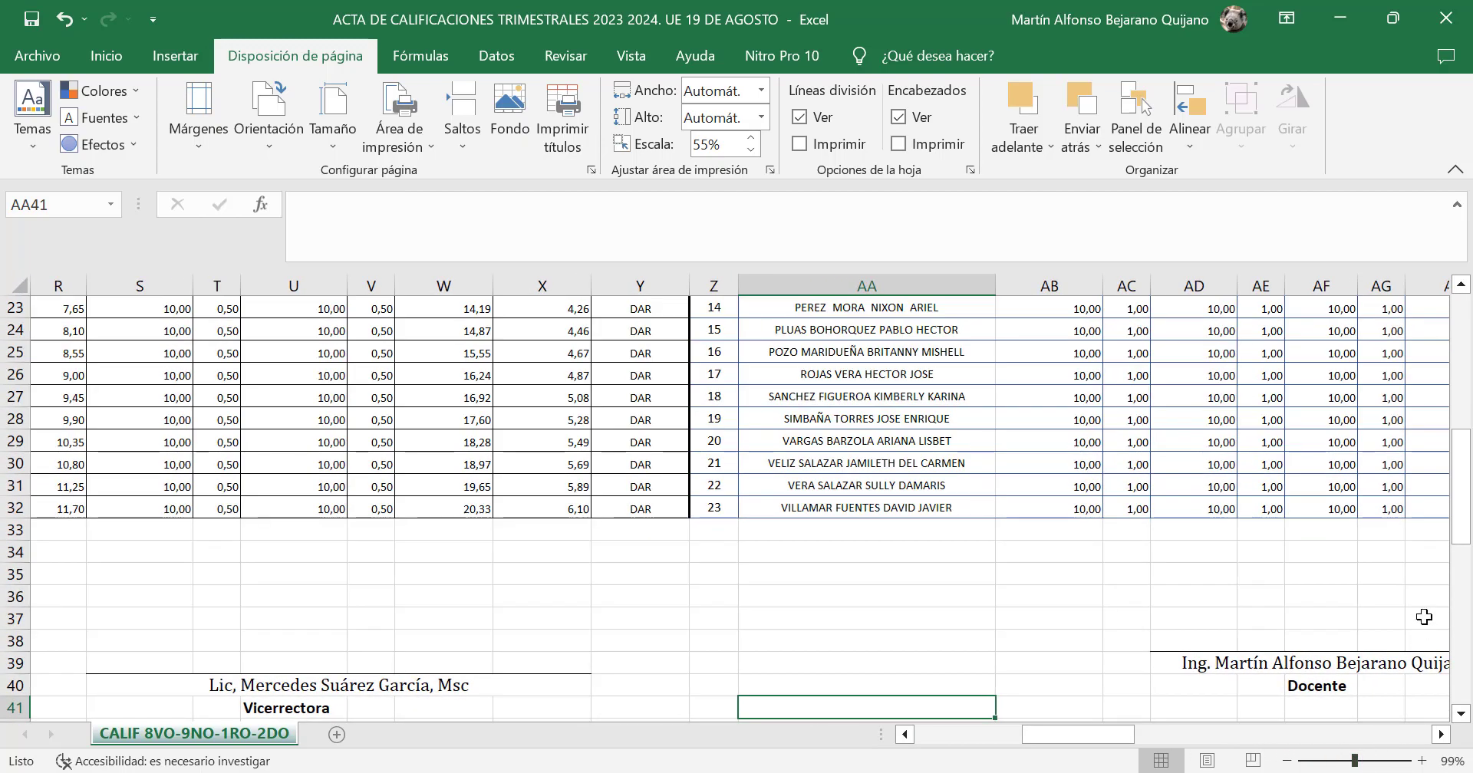
drag(1460, 499, 1470, 422)
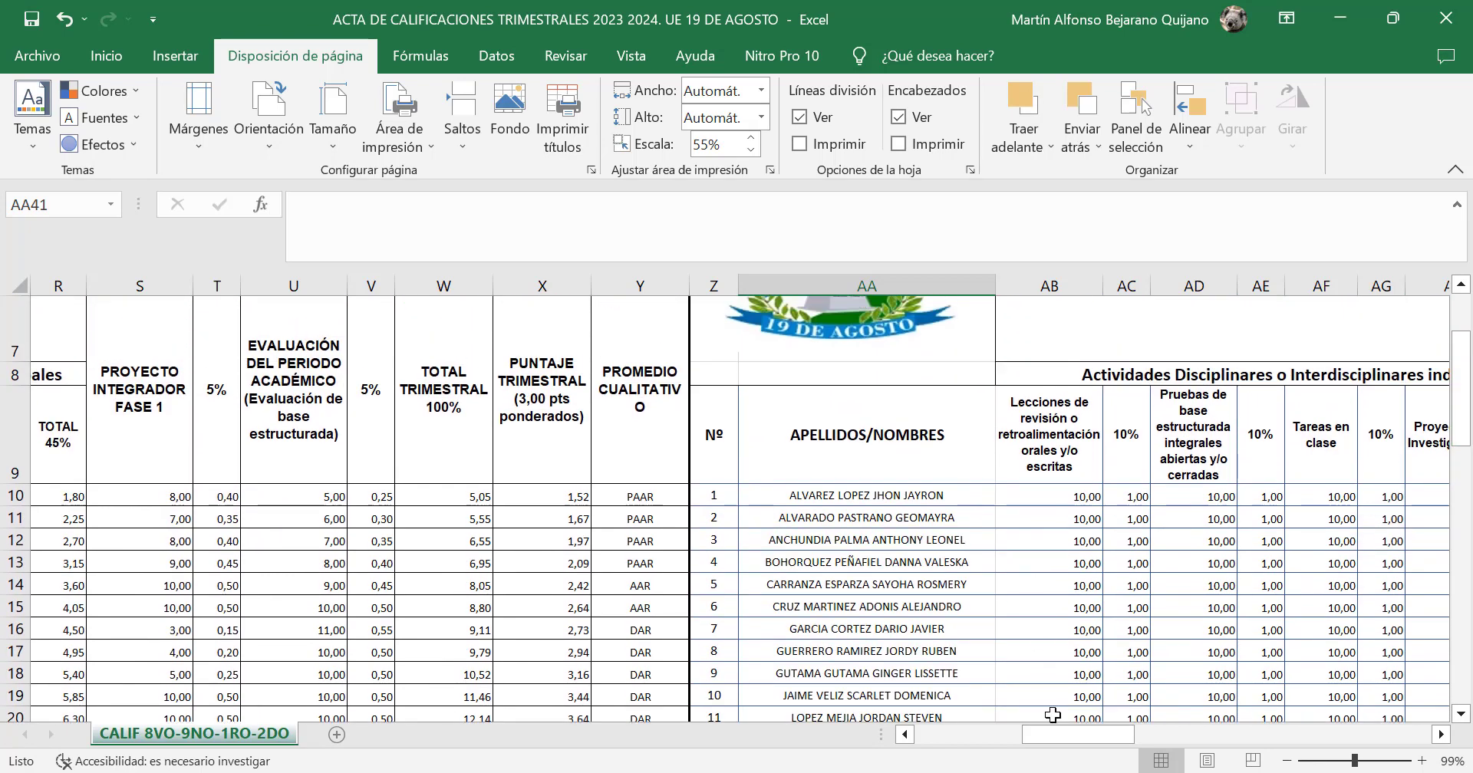
drag(1052, 735, 888, 725)
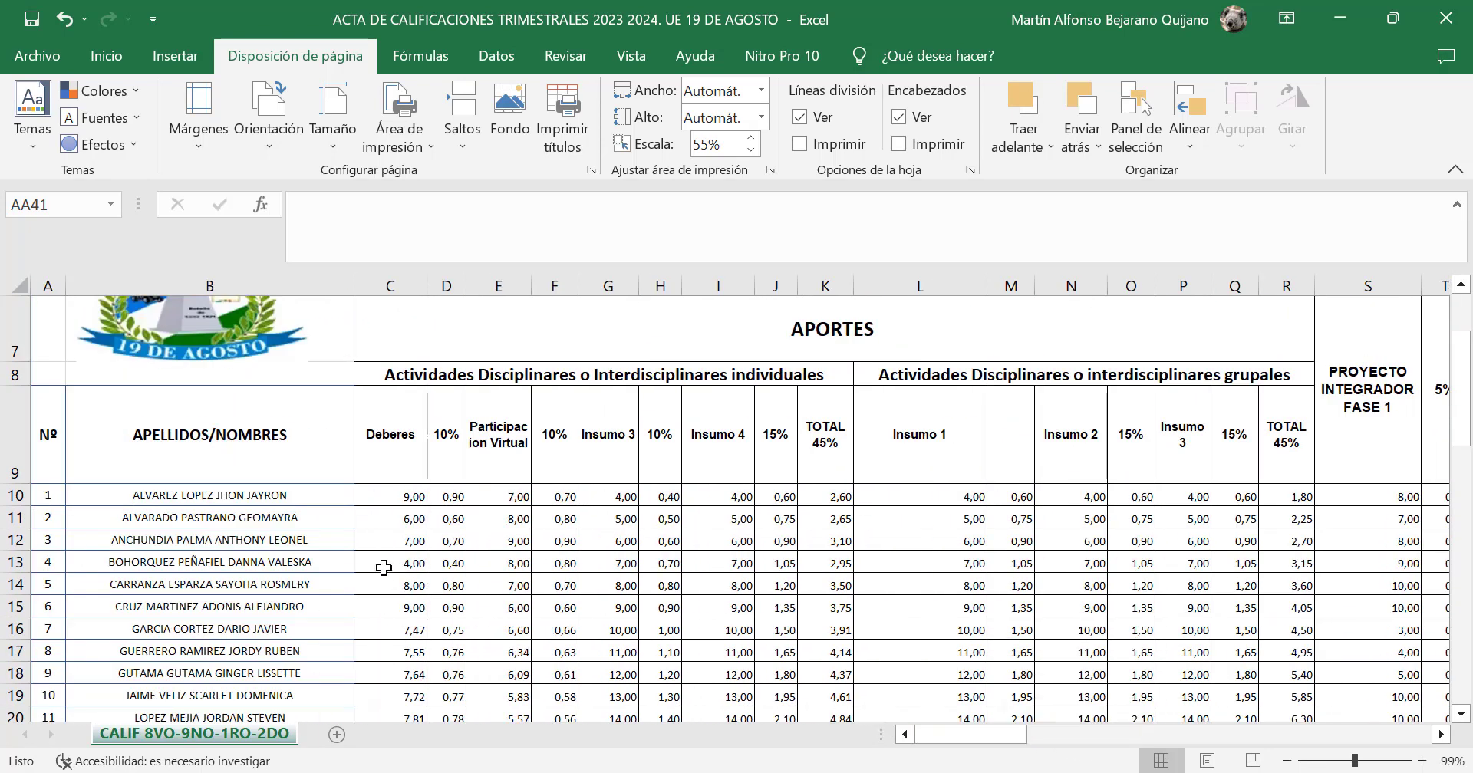
- Examine the student names in cells B10 to B15, the grade headings and the first Insumo 1 grade in L10
click(307, 495)
click(298, 520)
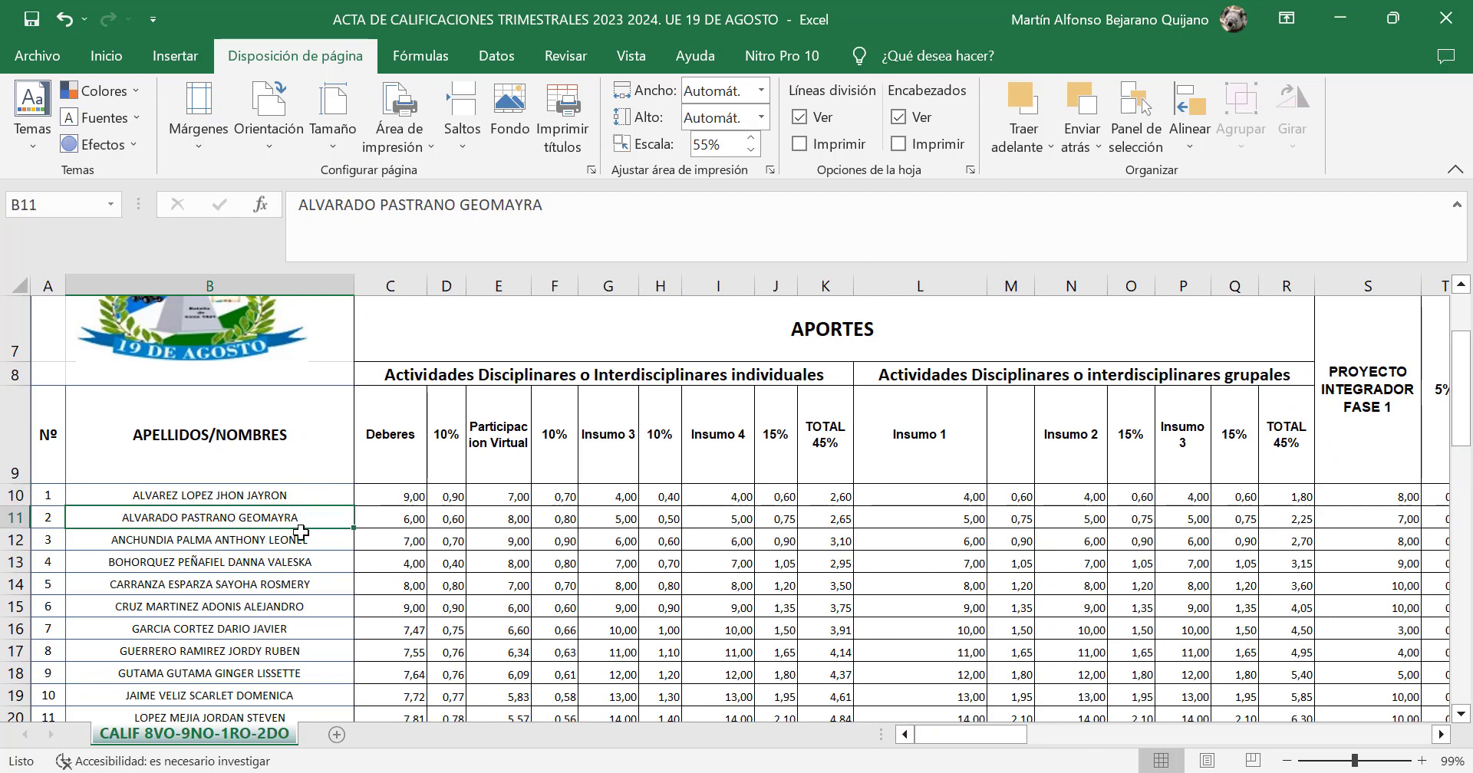
click(310, 537)
click(306, 561)
click(307, 584)
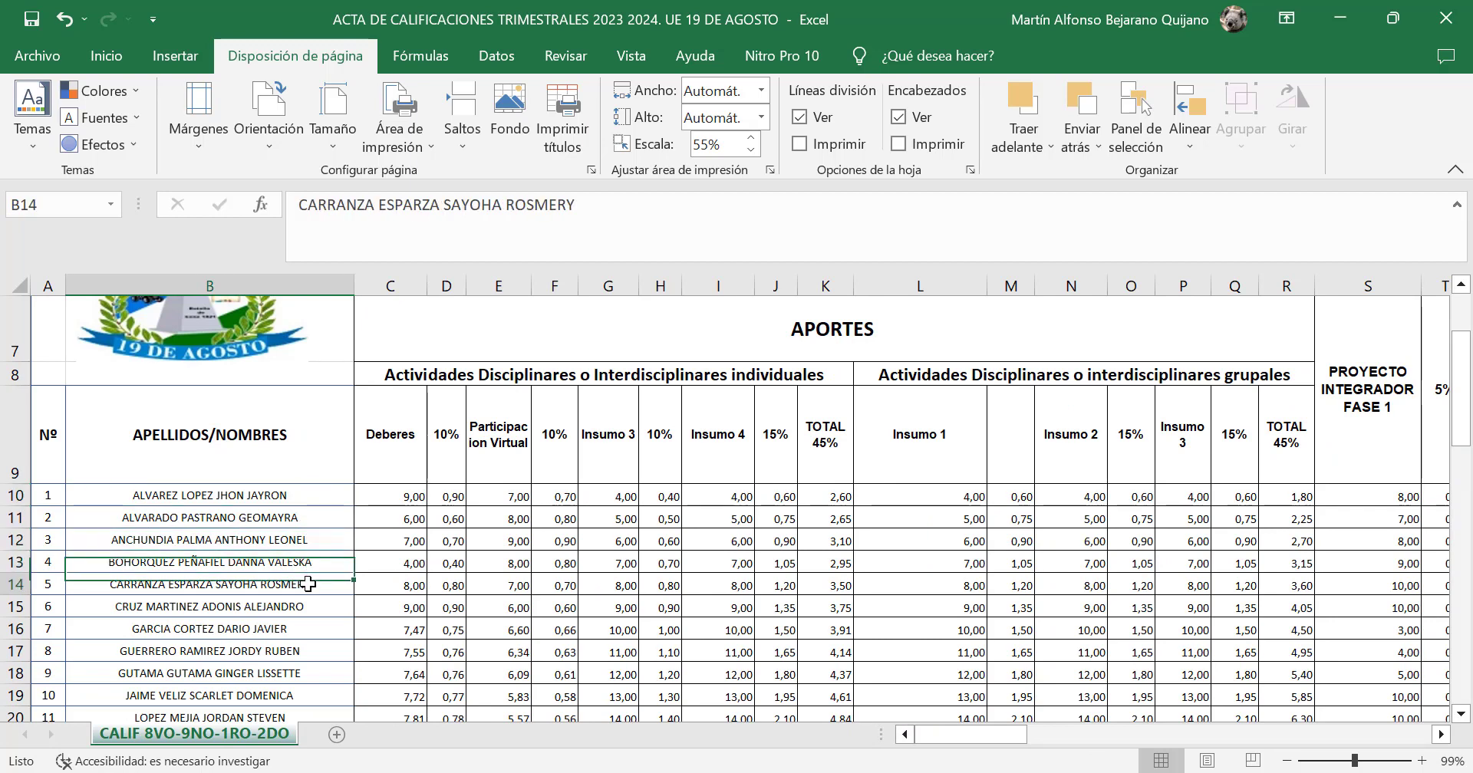
click(304, 604)
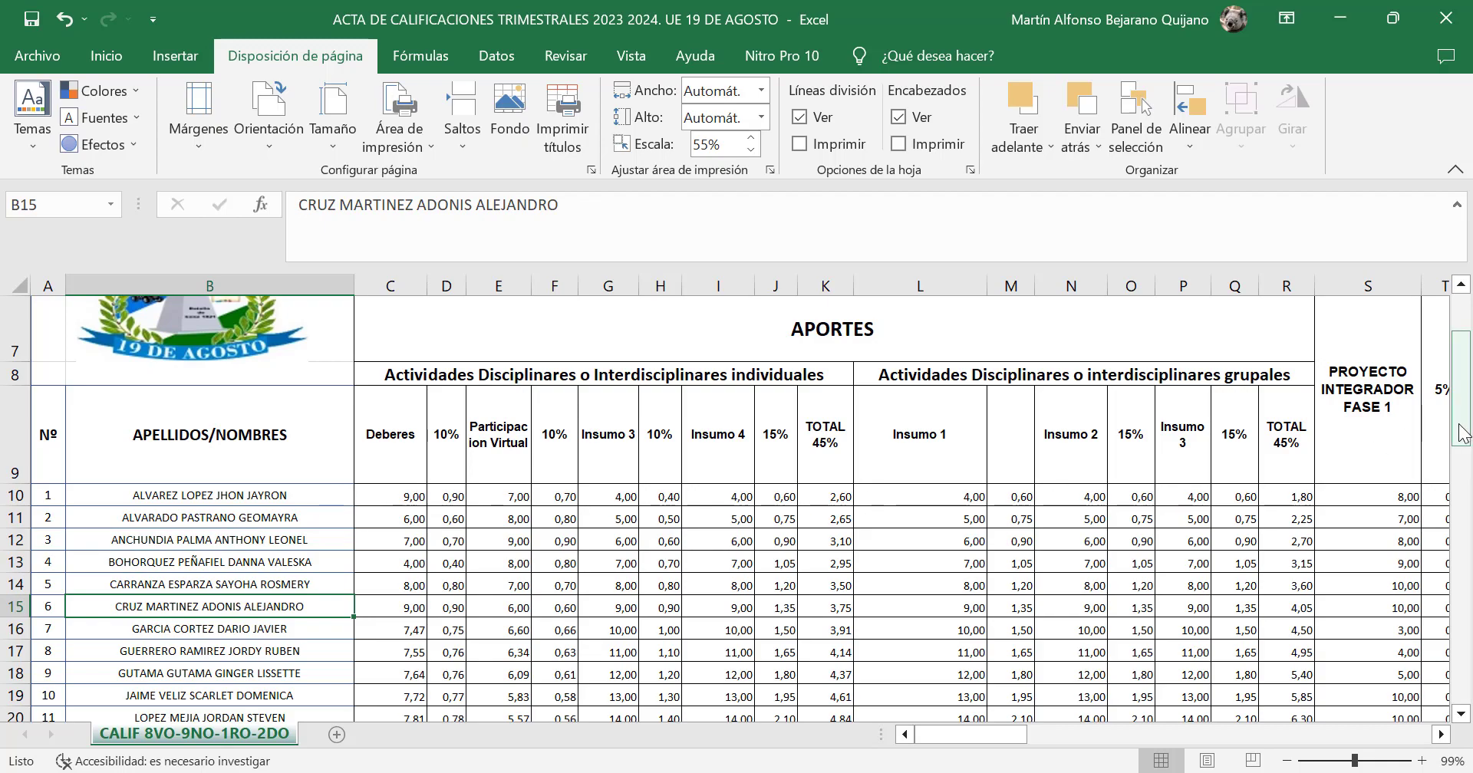
drag(1466, 427, 1469, 476)
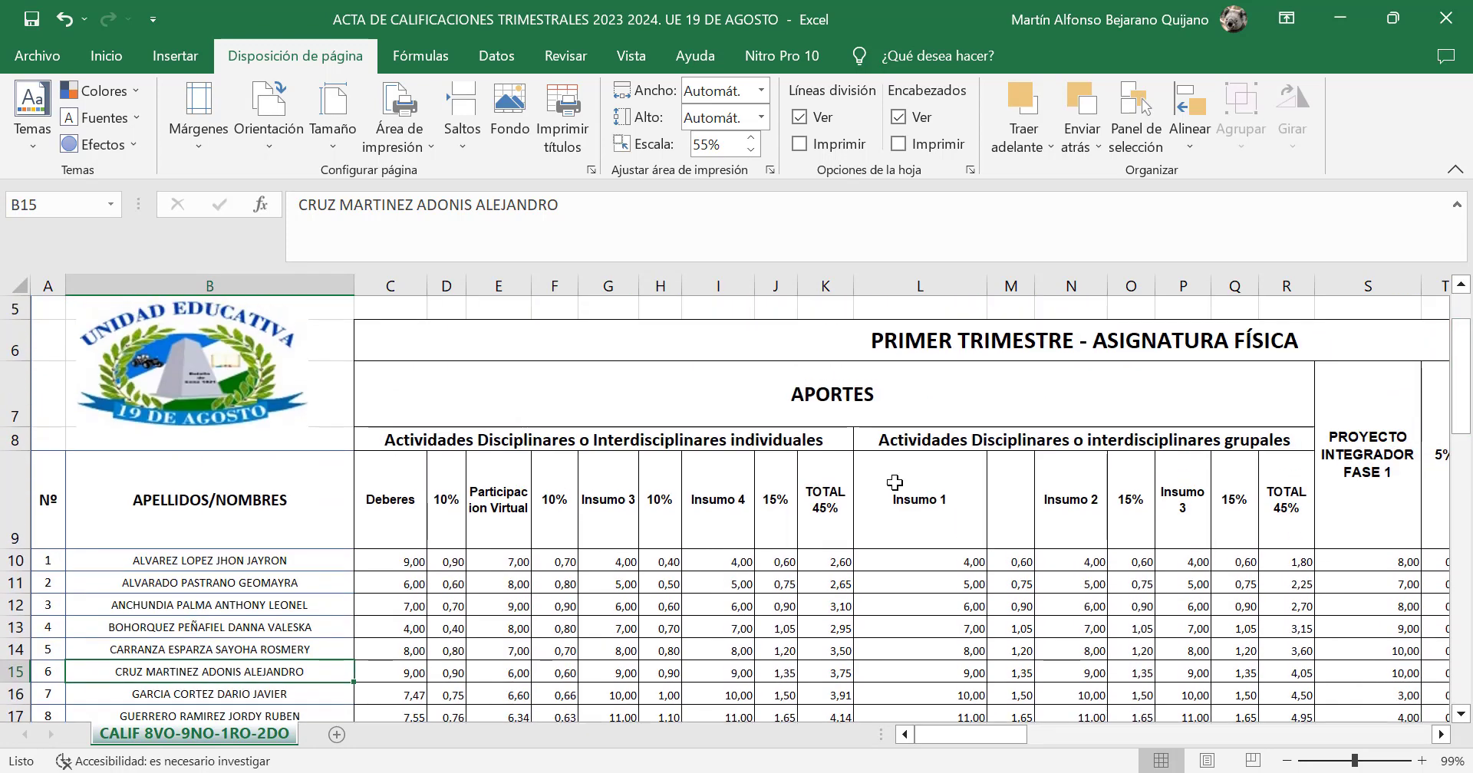
click(933, 557)
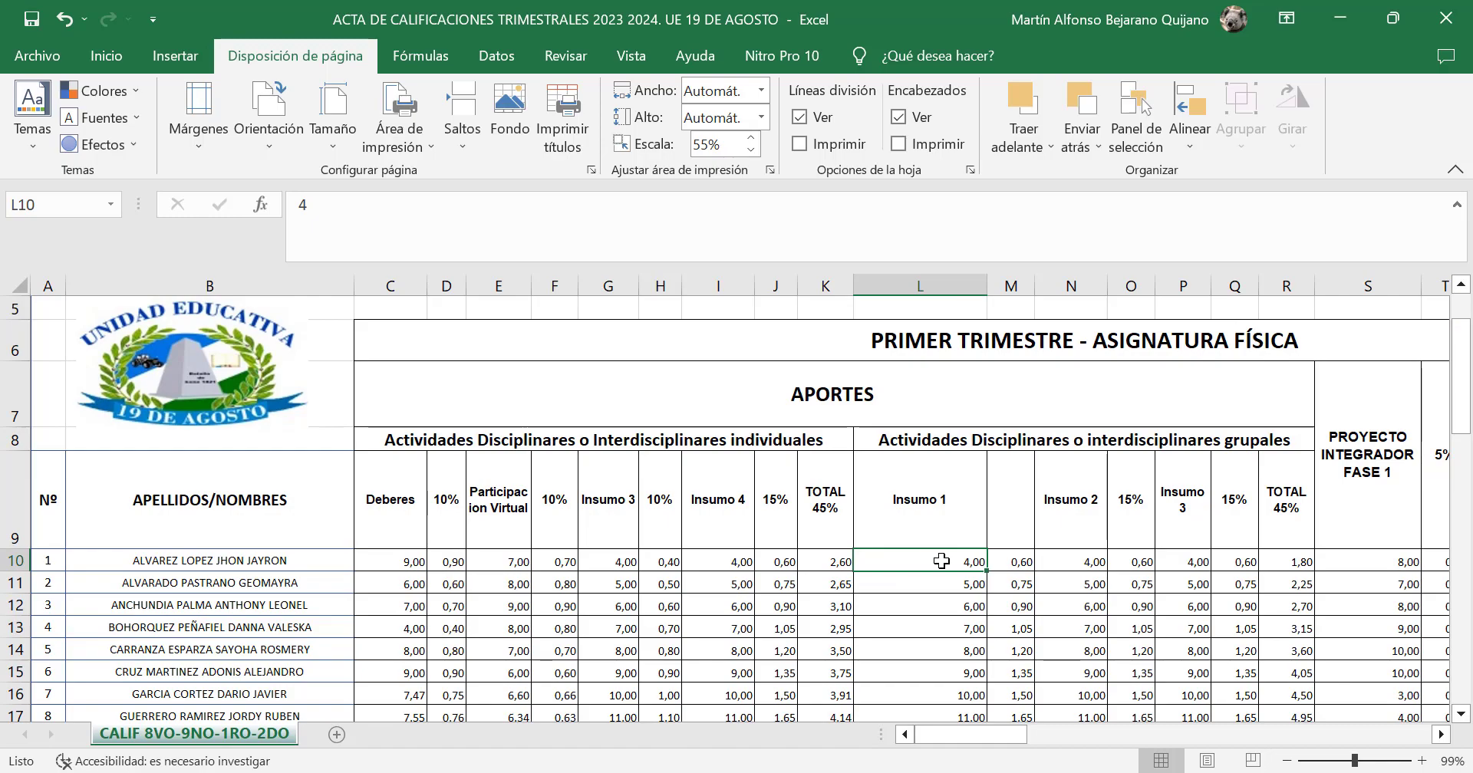